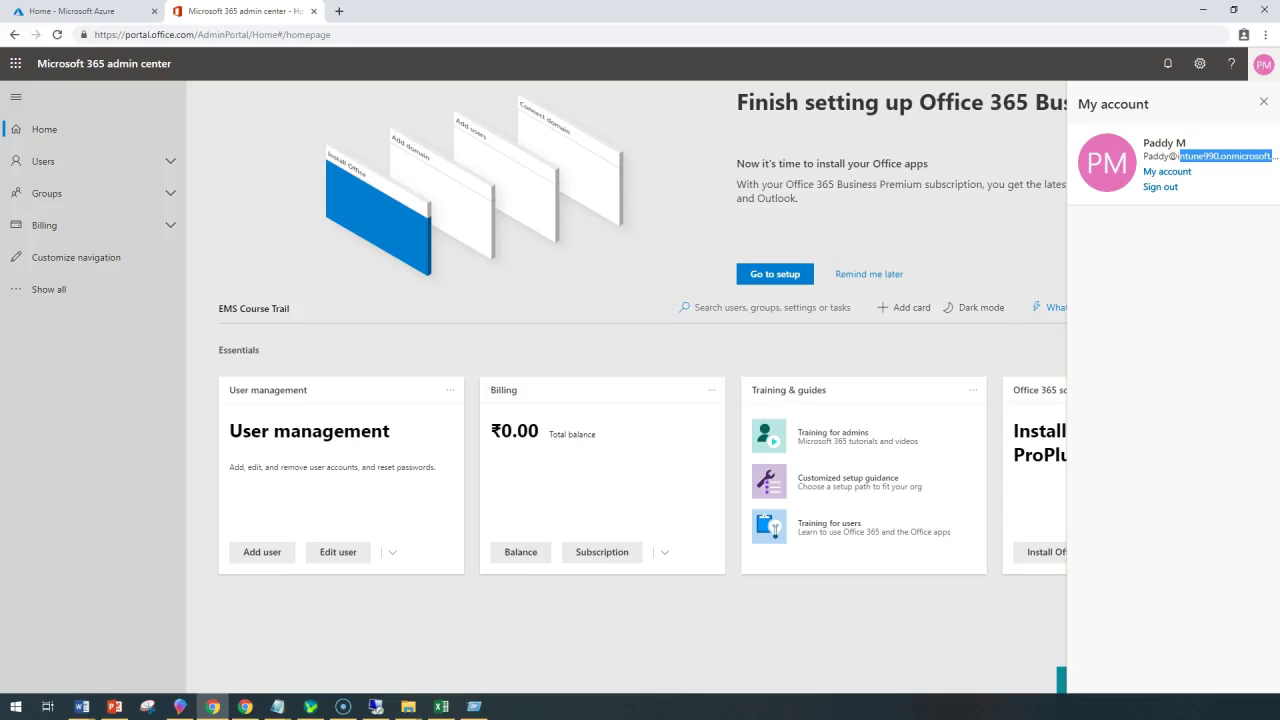
- In My-Intune-Notes.txt, add a second user ID line with the username at aumneo.com
key("alt+Tab")
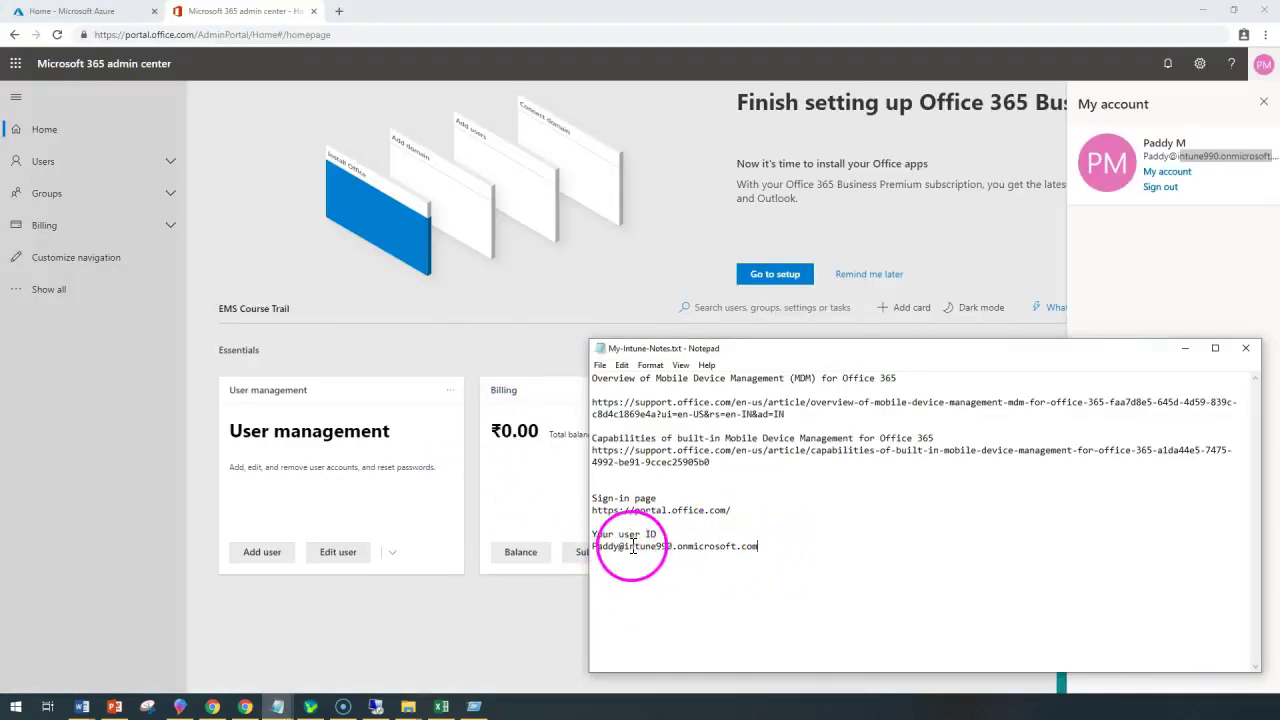
left_click_drag(624, 548, 679, 546)
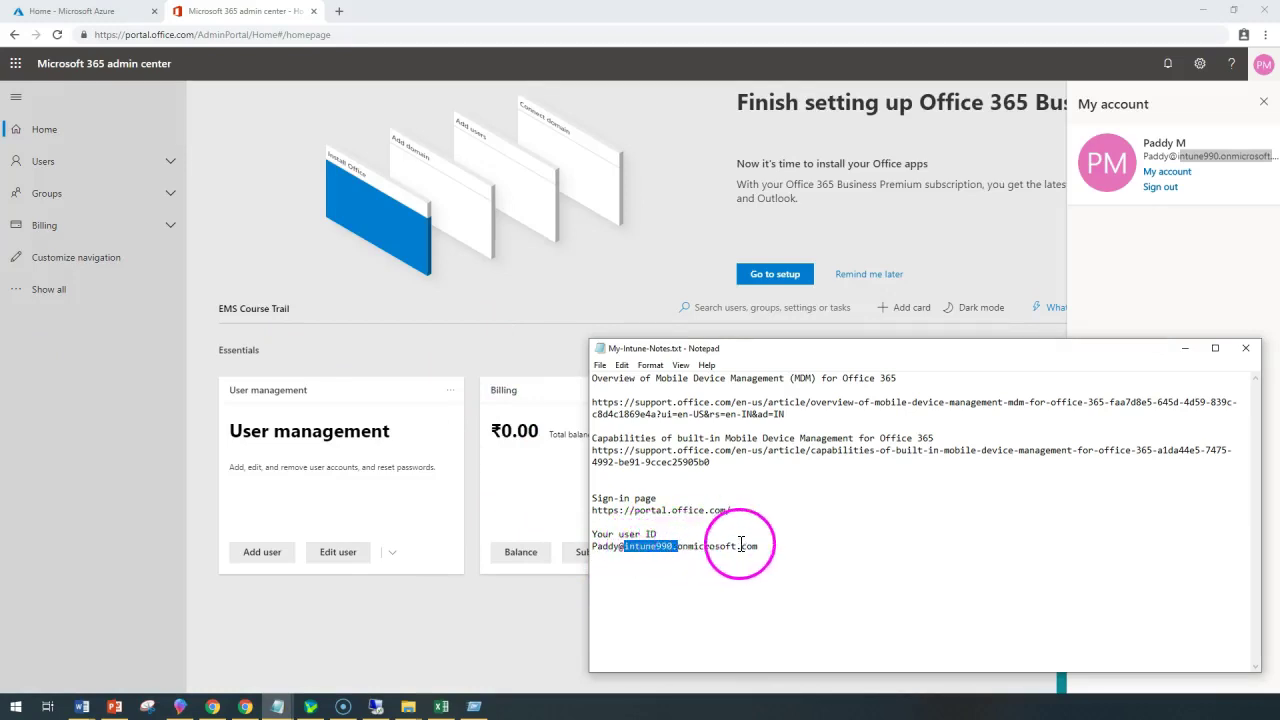
left_click_drag(773, 546, 622, 546)
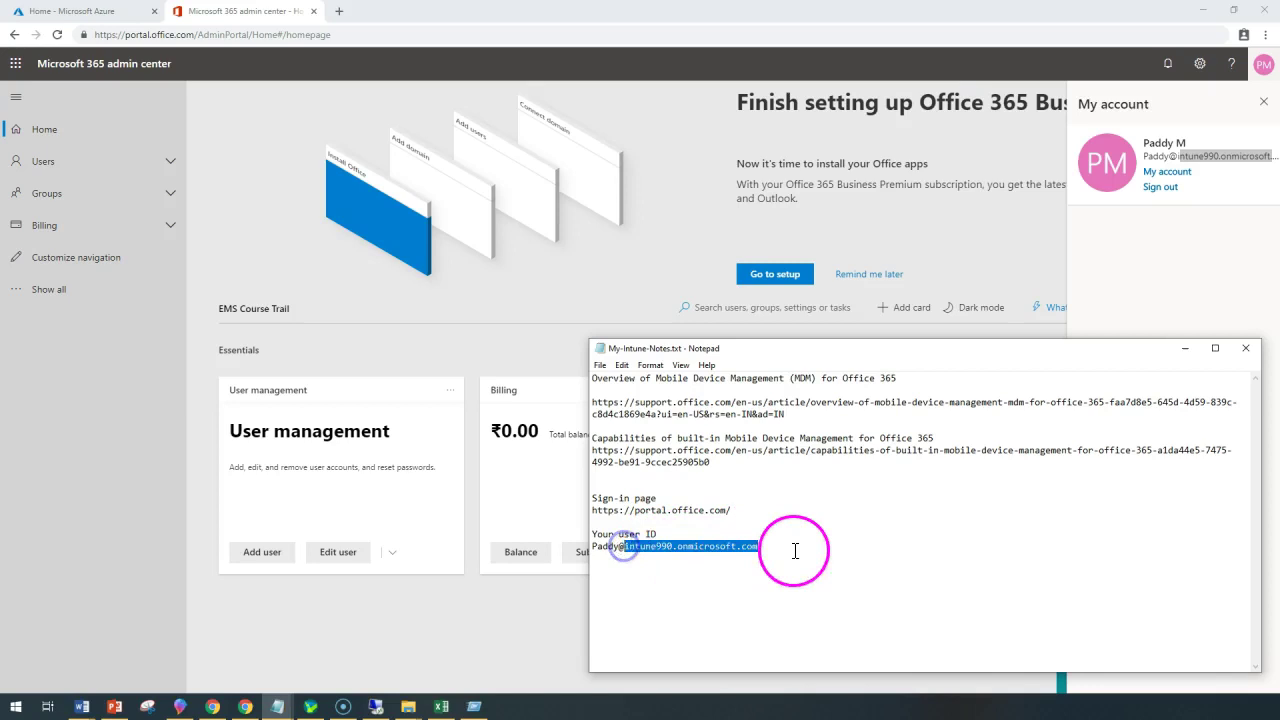
left_click(785, 546)
key("ctrl+v")
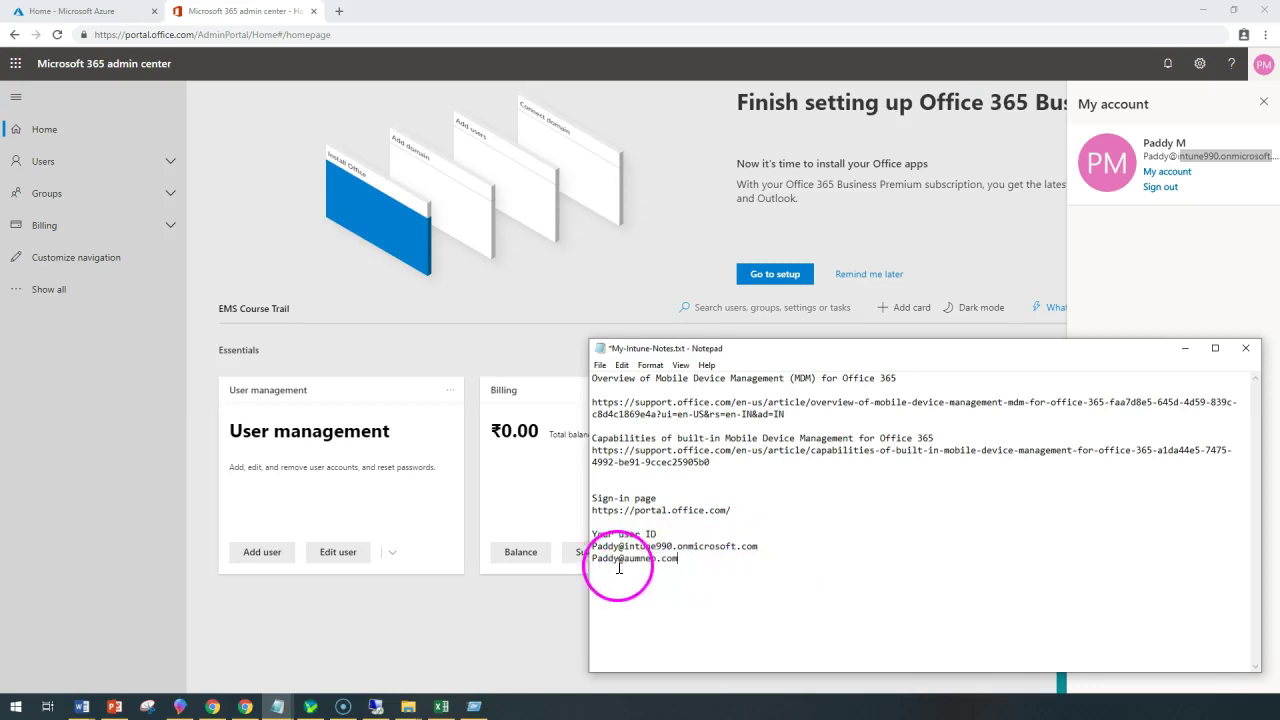
left_click_drag(618, 558, 684, 558)
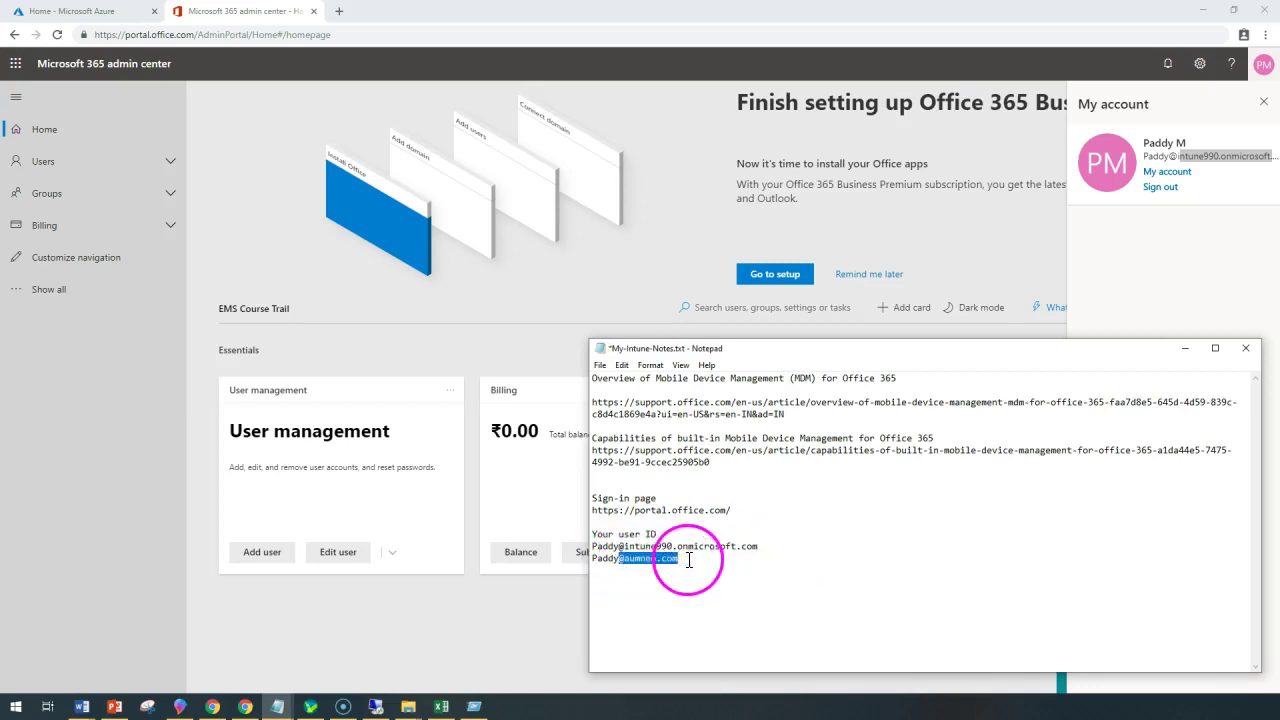
left_click(689, 557)
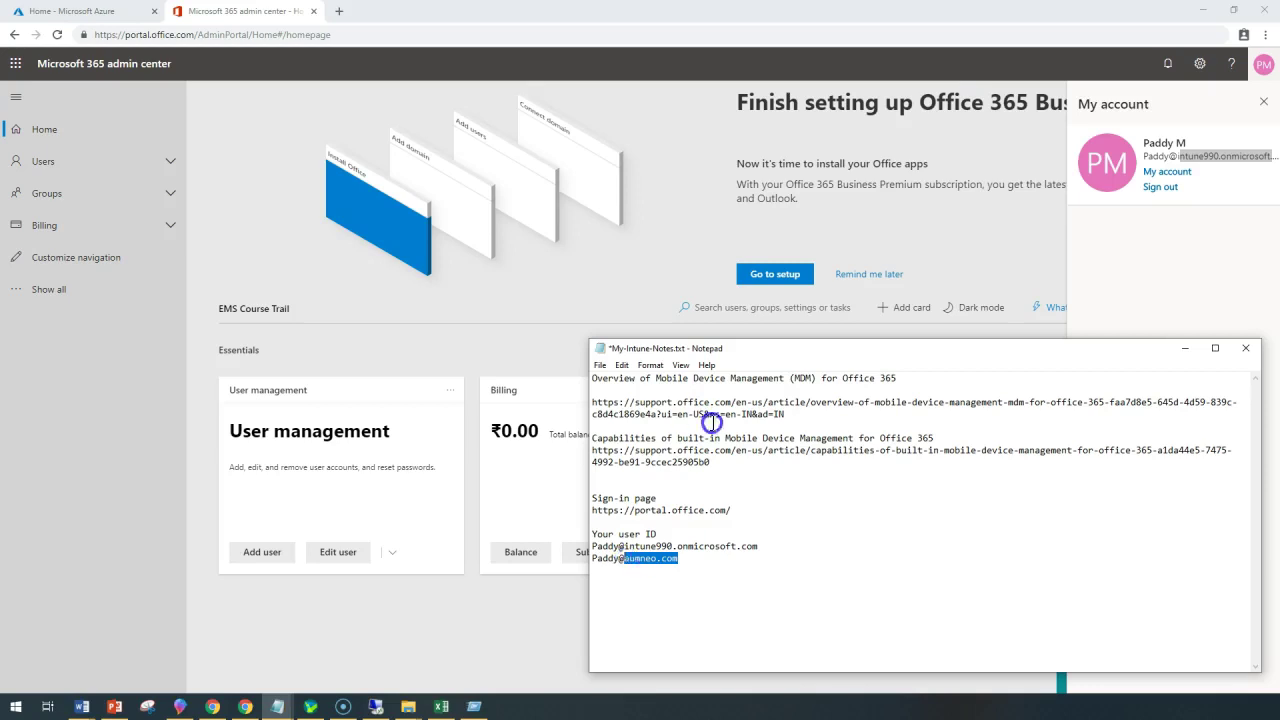
- Close My account and the app launcher, then expand Show all and the Setup section
left_click(29, 672)
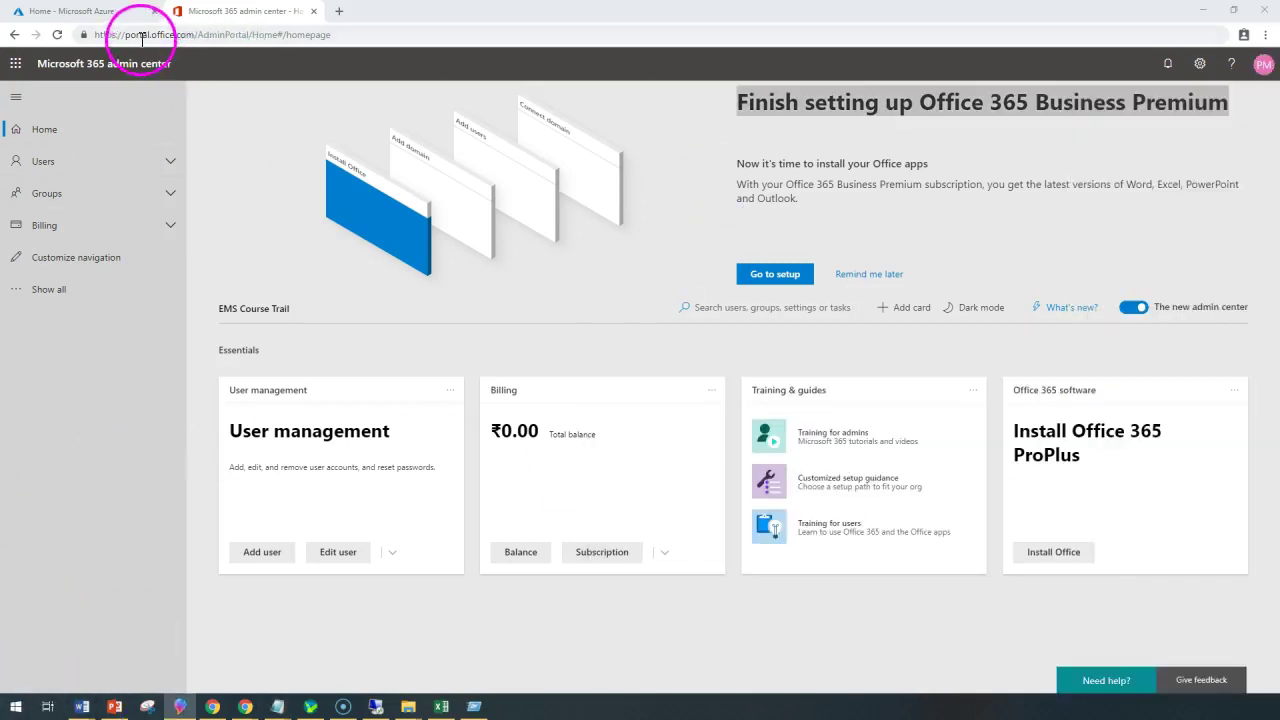
left_click(15, 66)
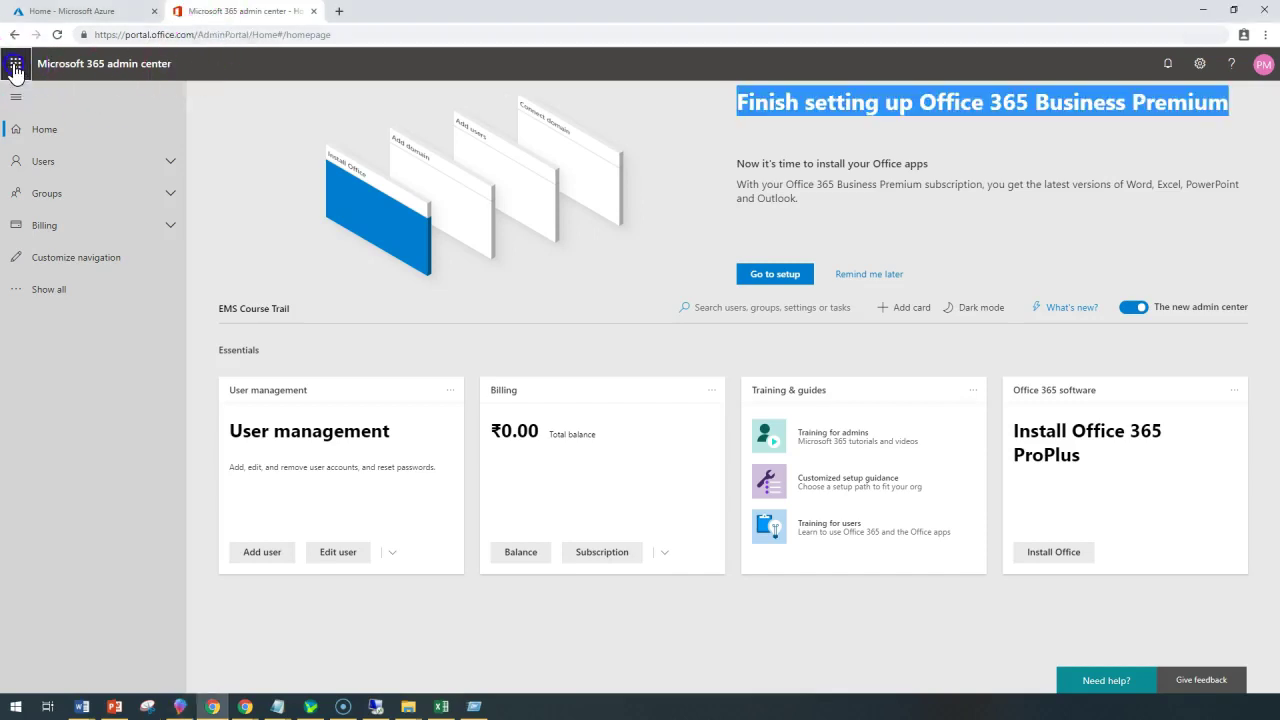
left_click(15, 66)
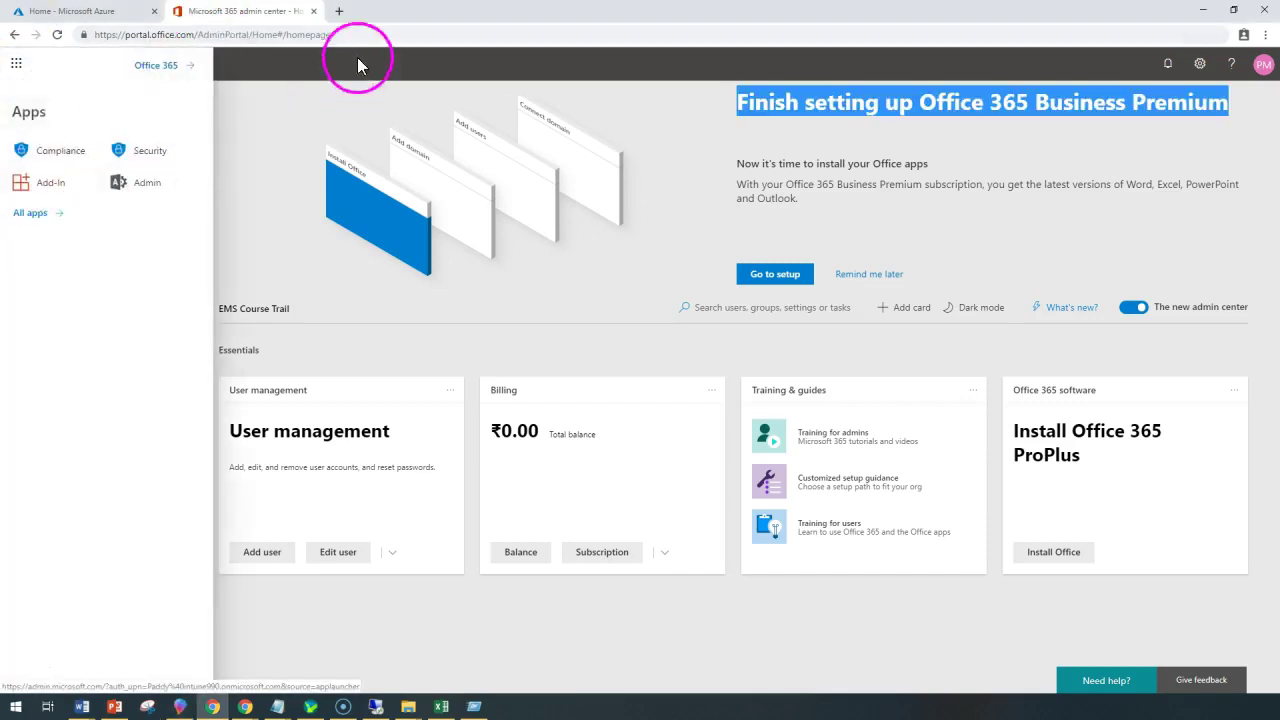
left_click(343, 100)
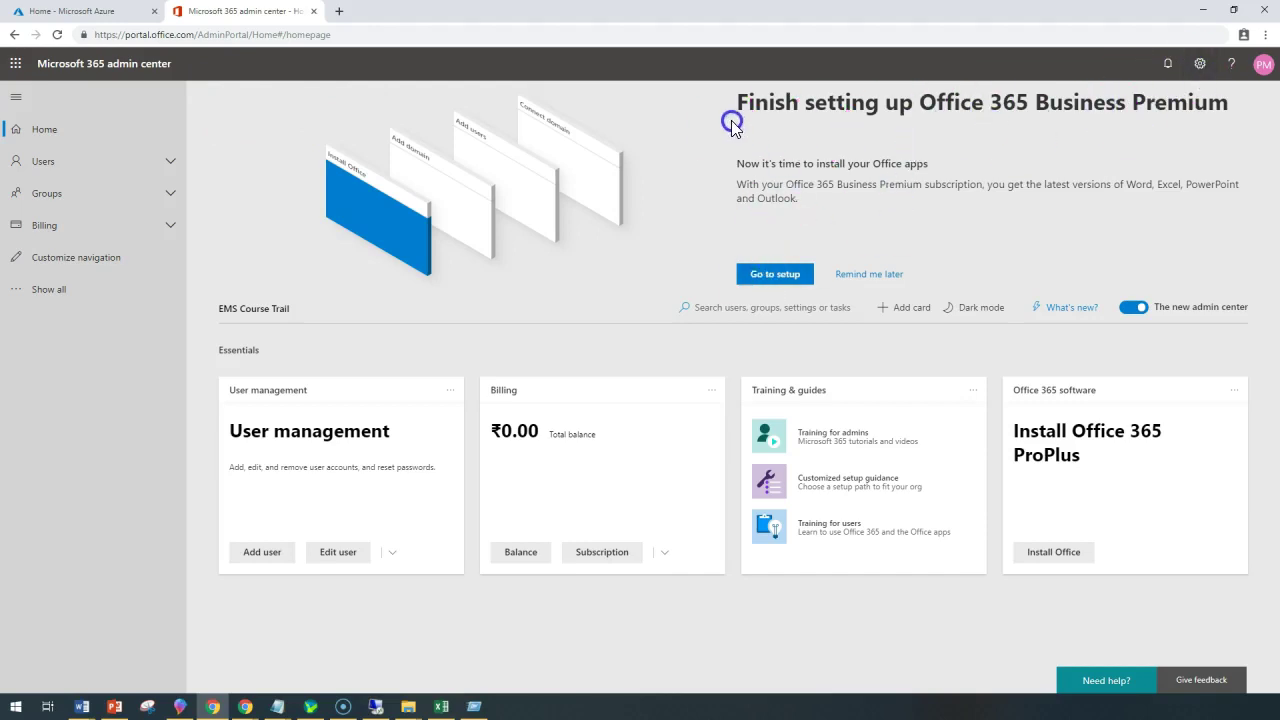
left_click_drag(727, 104, 1224, 107)
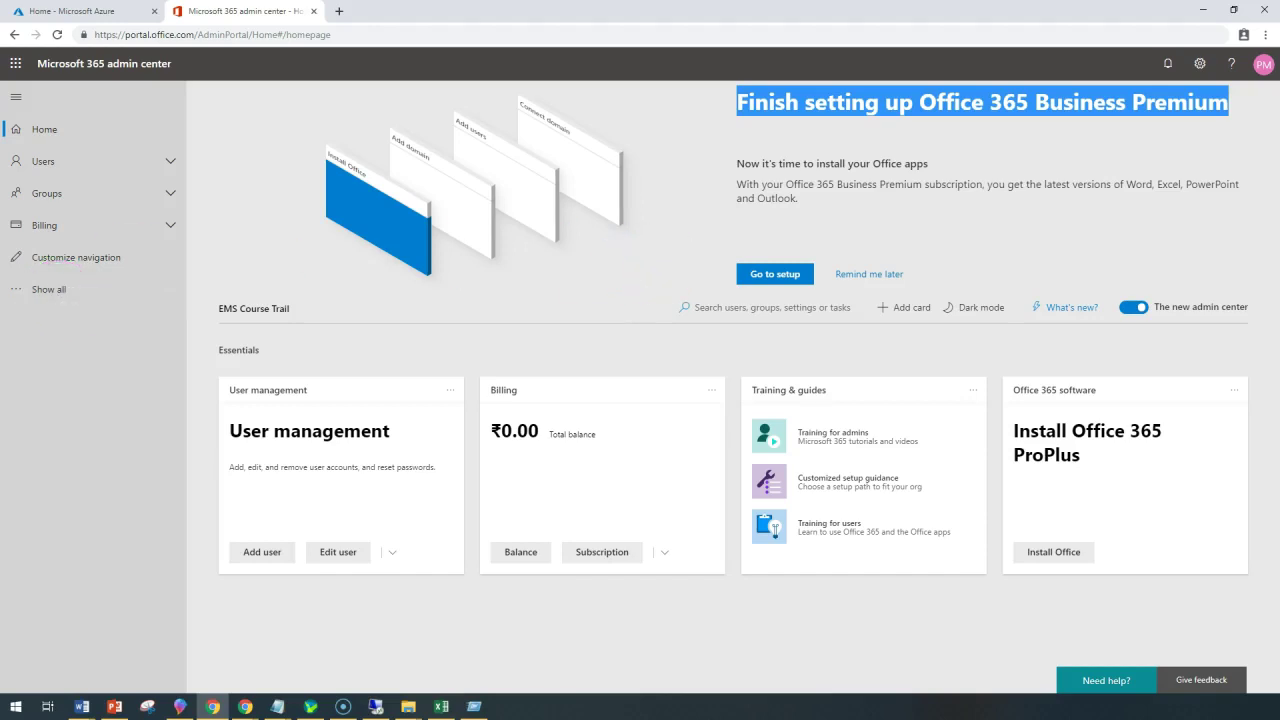
left_click(67, 300)
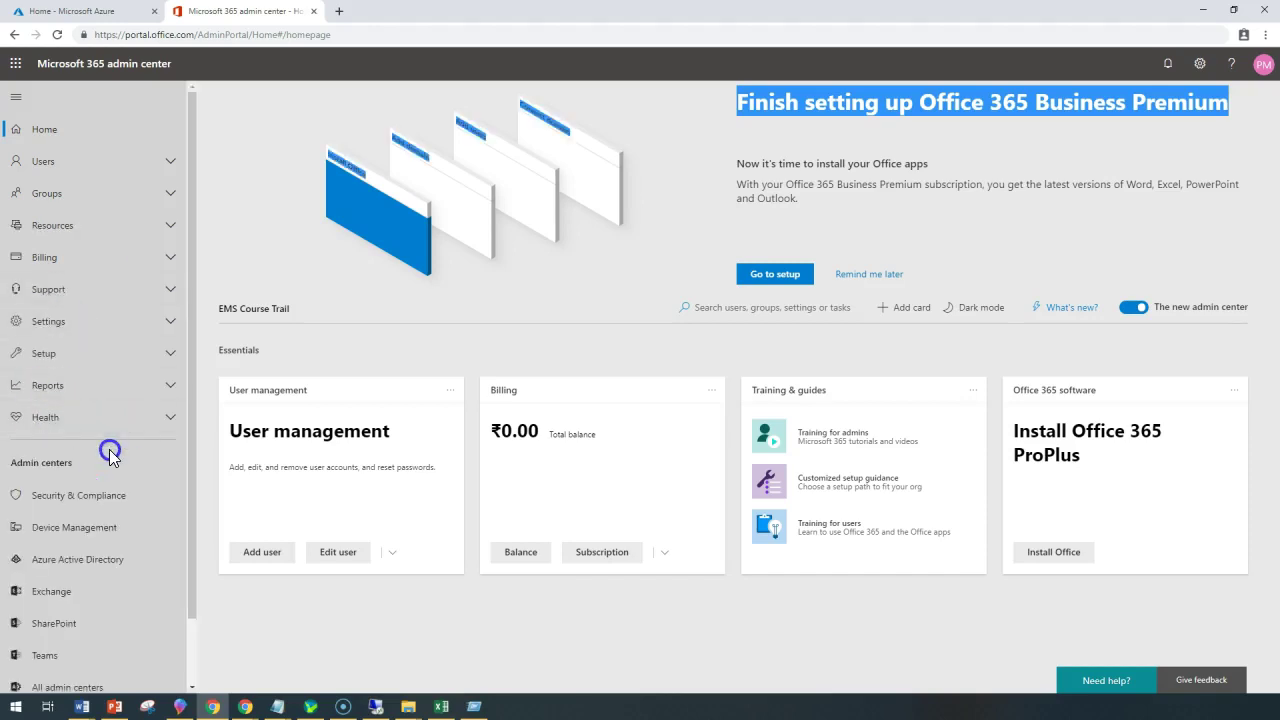
left_click(78, 353)
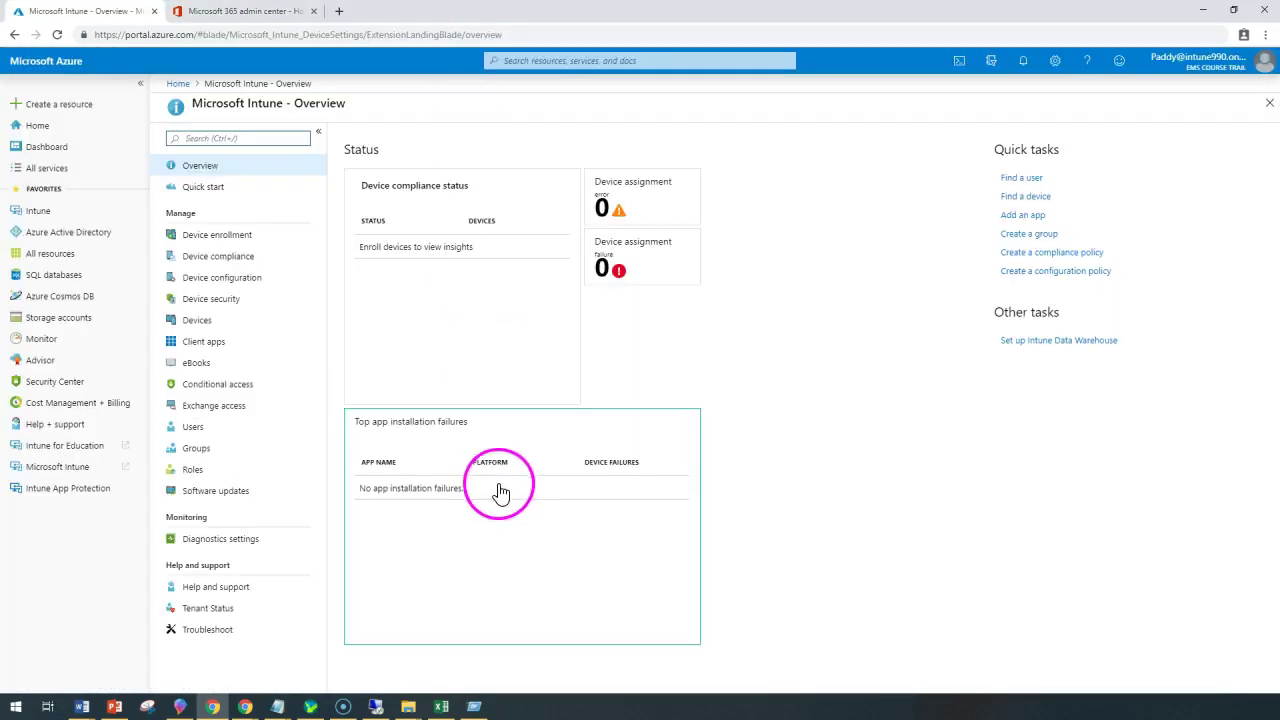
- Add auneo.com under Azure Active Directory's Custom domain names to get its TXT record
left_click(45, 232)
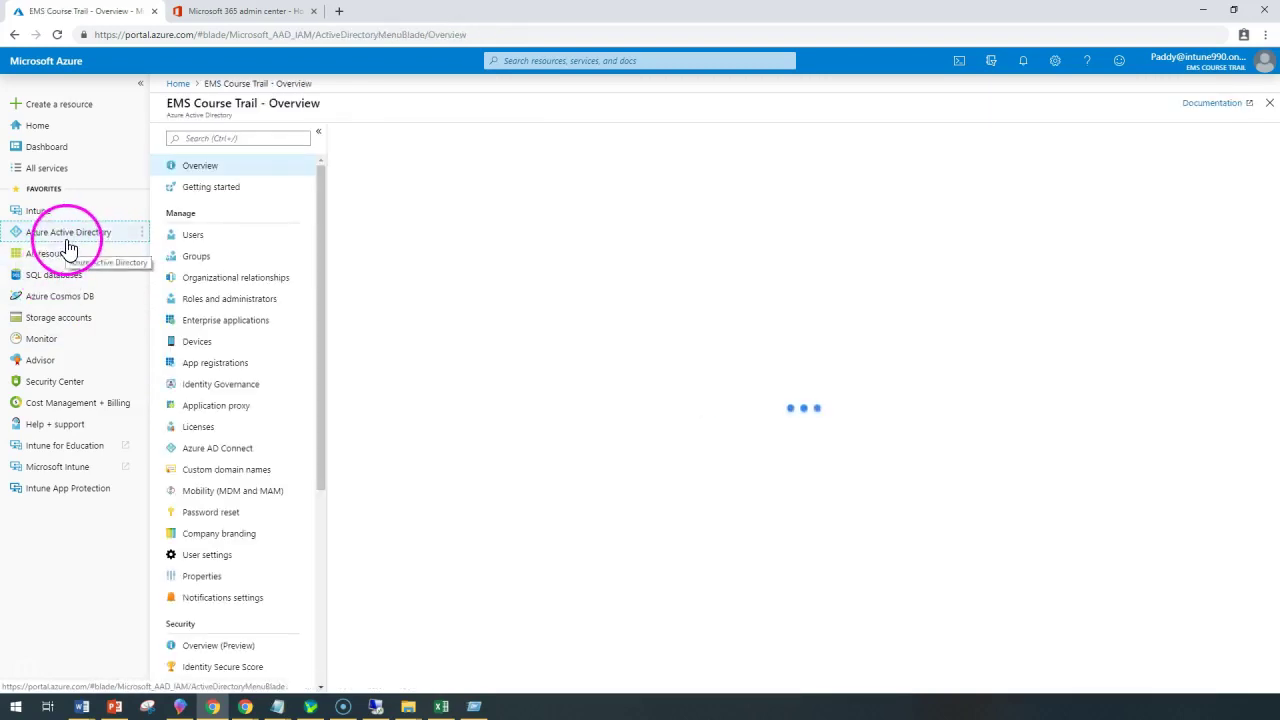
left_click(229, 472)
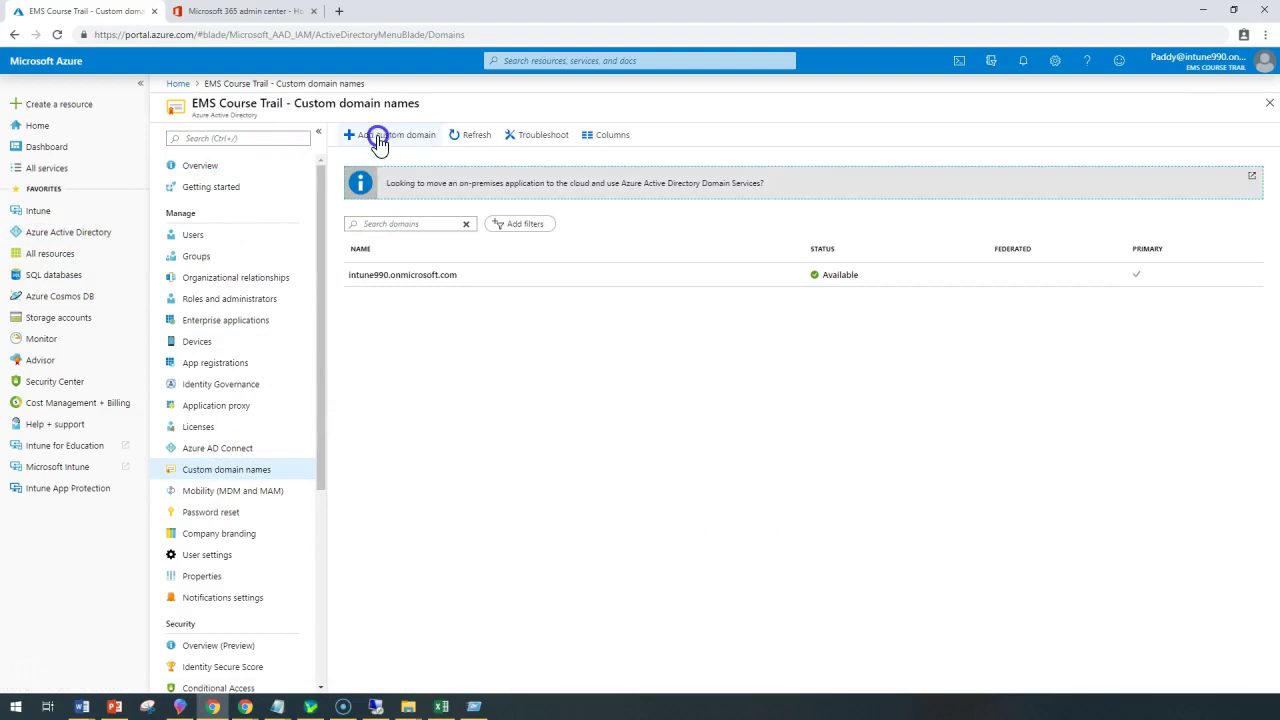
left_click(380, 140)
left_click(1155, 138)
type("auneo.com")
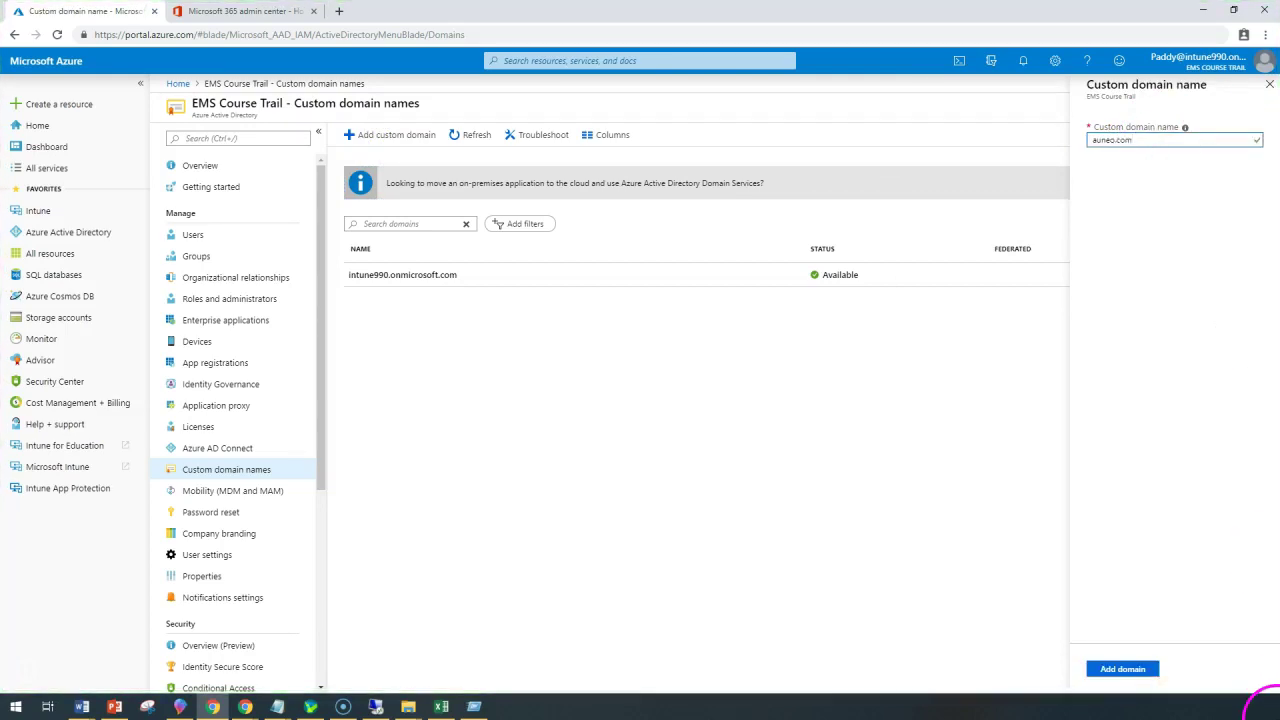
left_click(1123, 670)
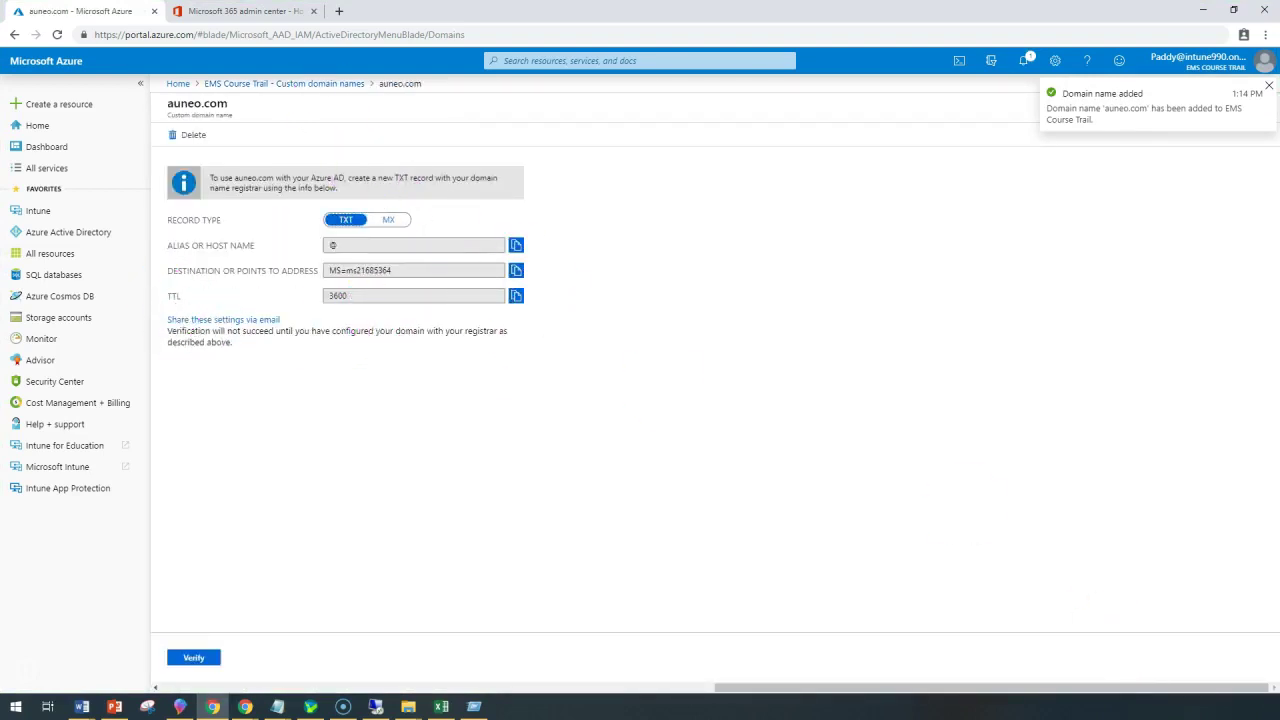
key("alt+Tab")
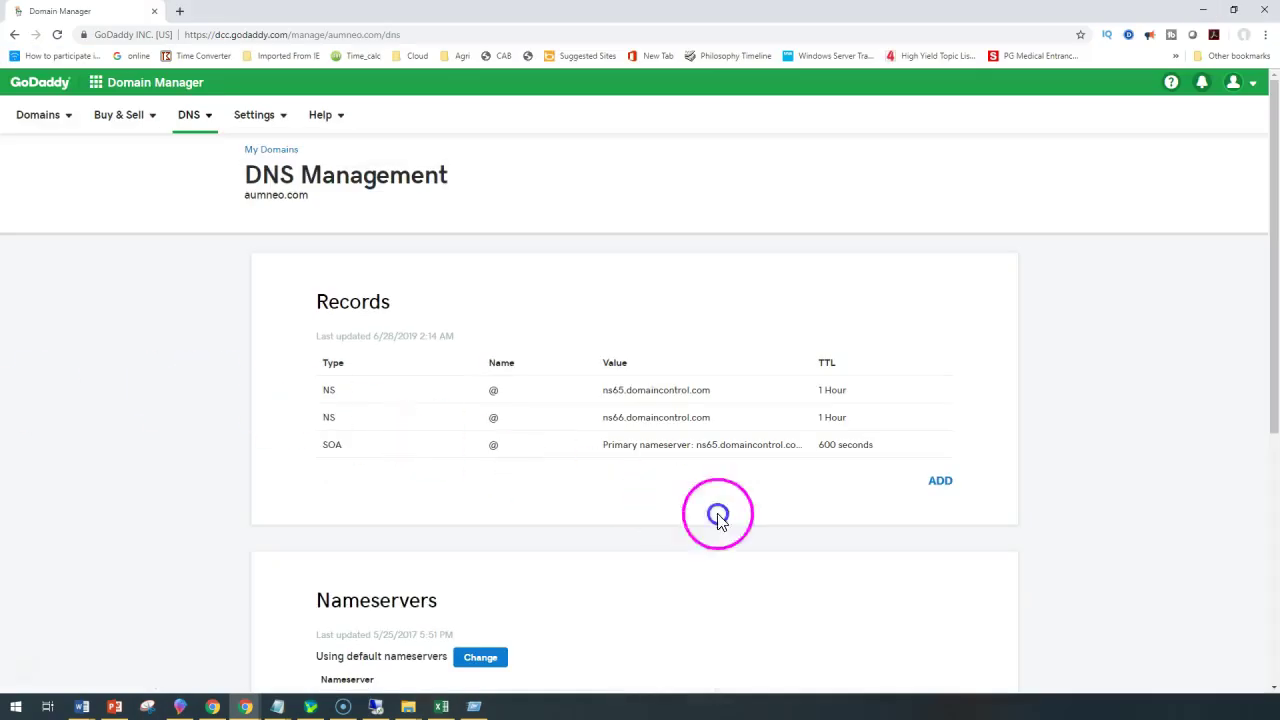
- Scroll through the aumneo.com DNS records and start a new record with ADD
scroll(740, 523, "down", 2)
left_click(940, 285)
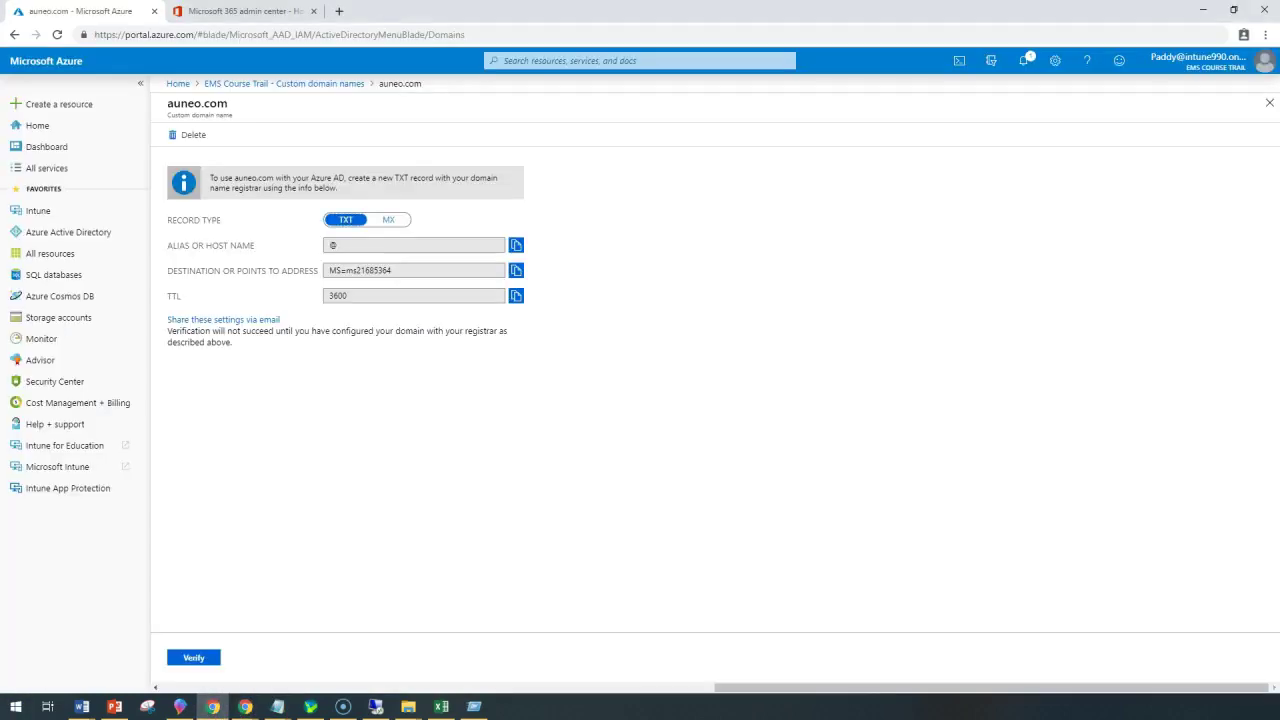
- Delete the misspelled auneo.com custom domain from Azure Active Directory's custom domain names
left_click_drag(350, 245, 266, 245)
left_click_drag(404, 266, 298, 290)
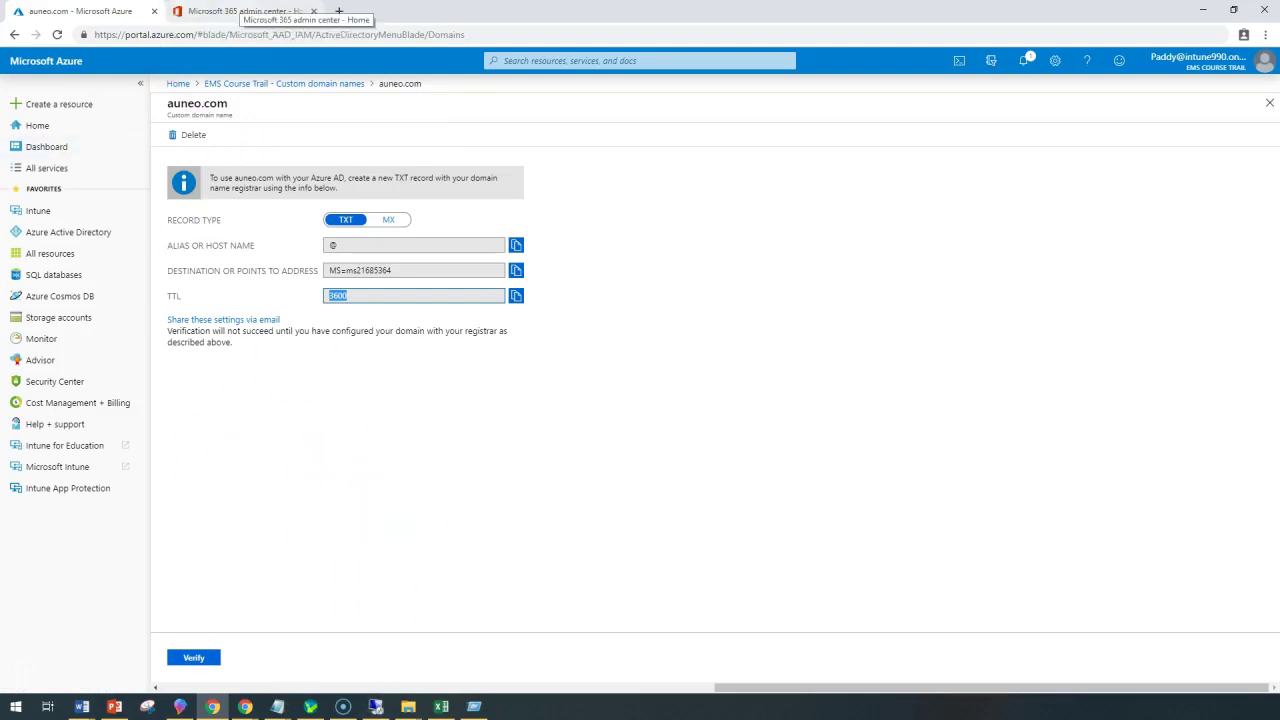
left_click(294, 84)
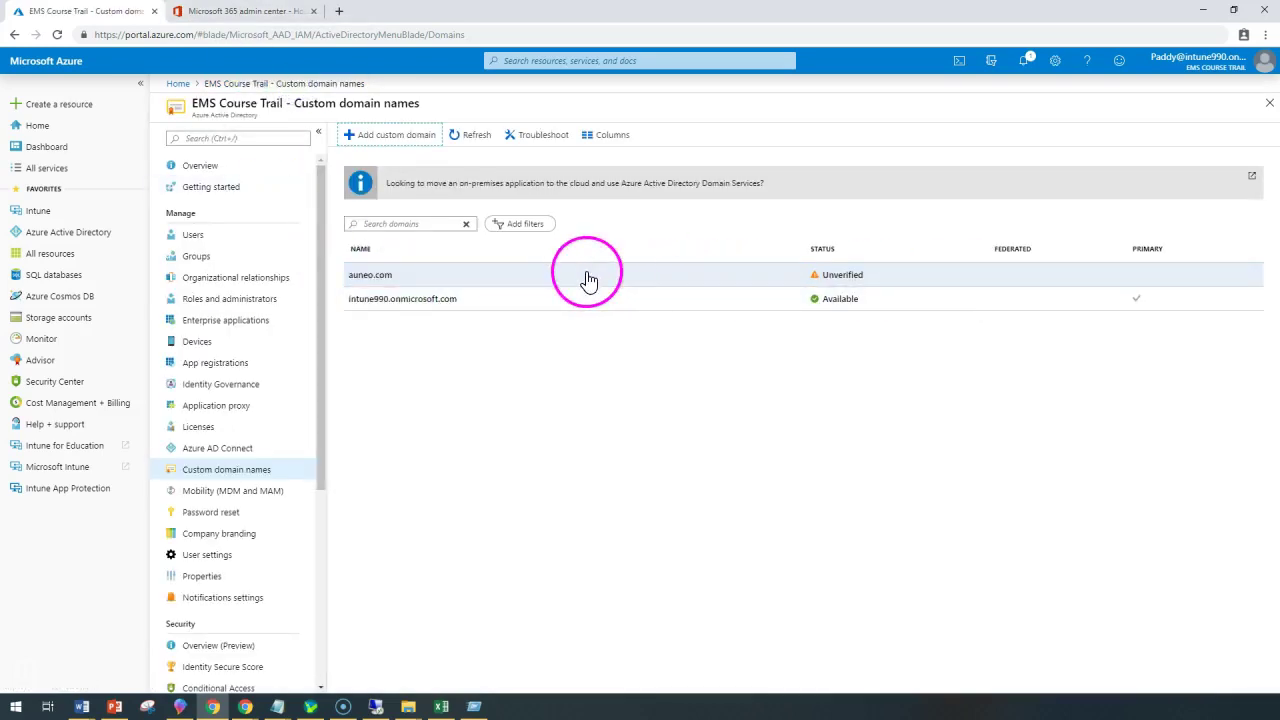
left_click(390, 275)
left_click(241, 127)
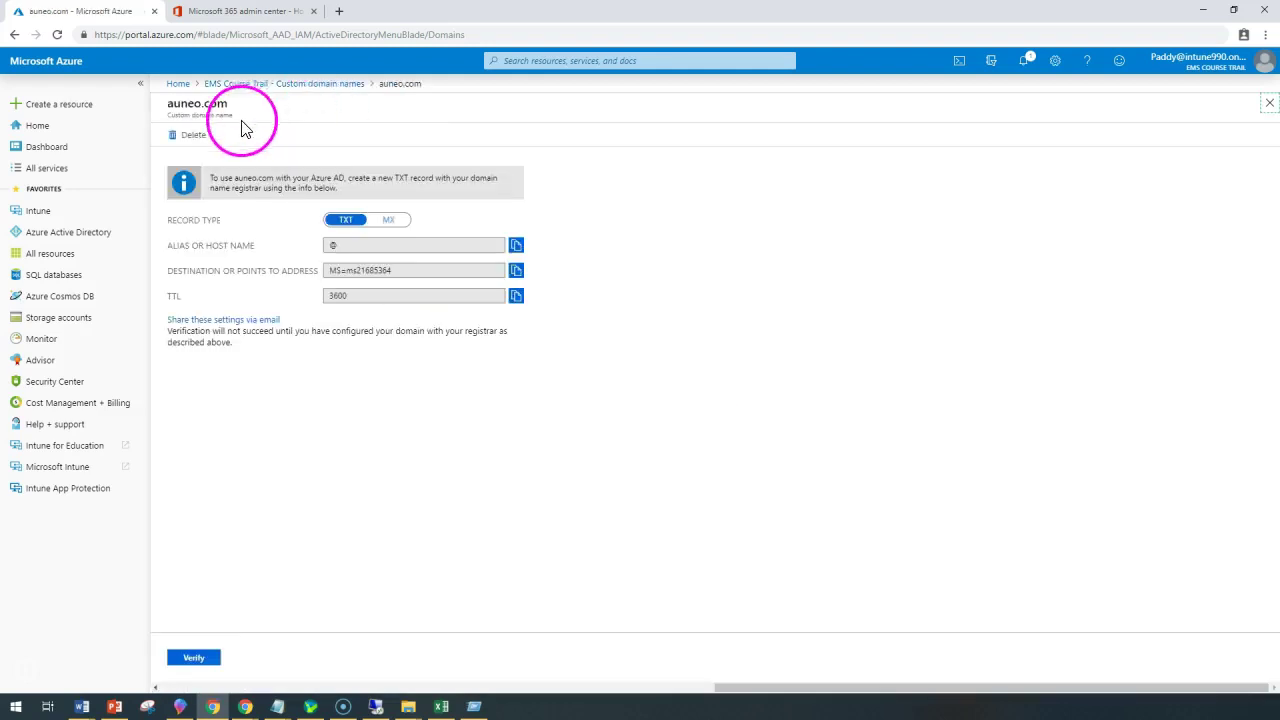
left_click(191, 137)
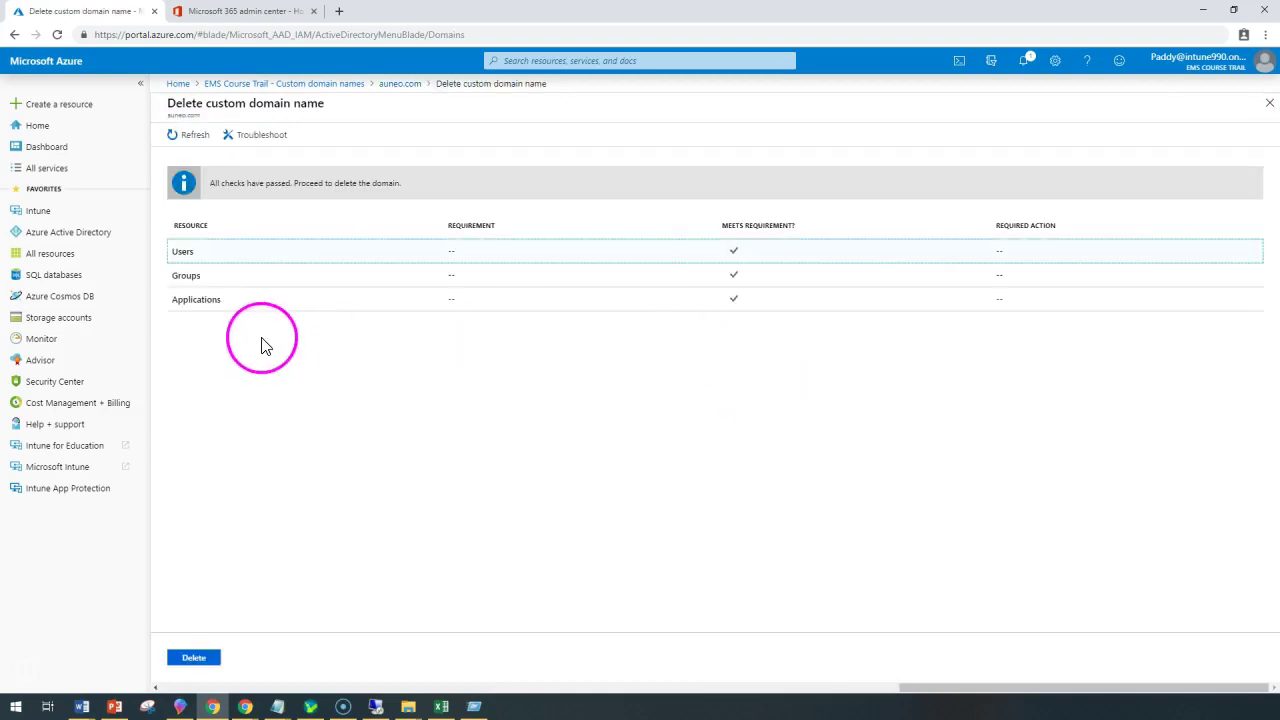
left_click(195, 660)
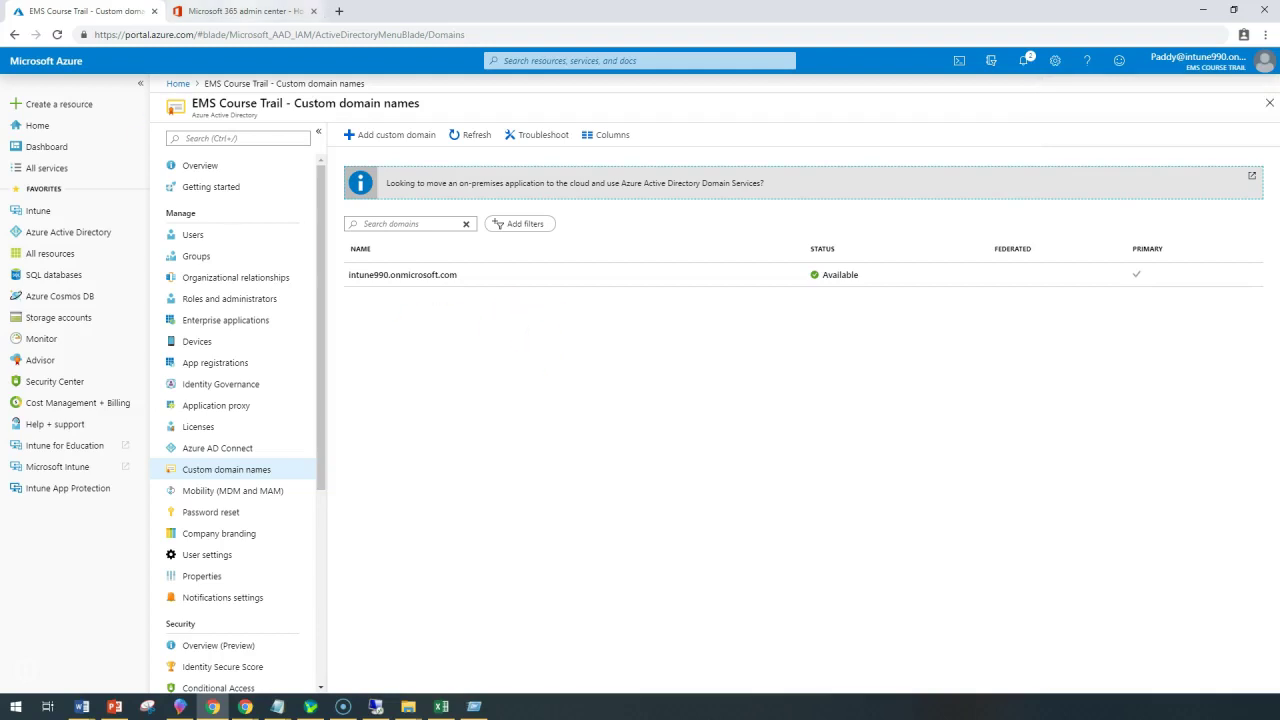
left_click(240, 11)
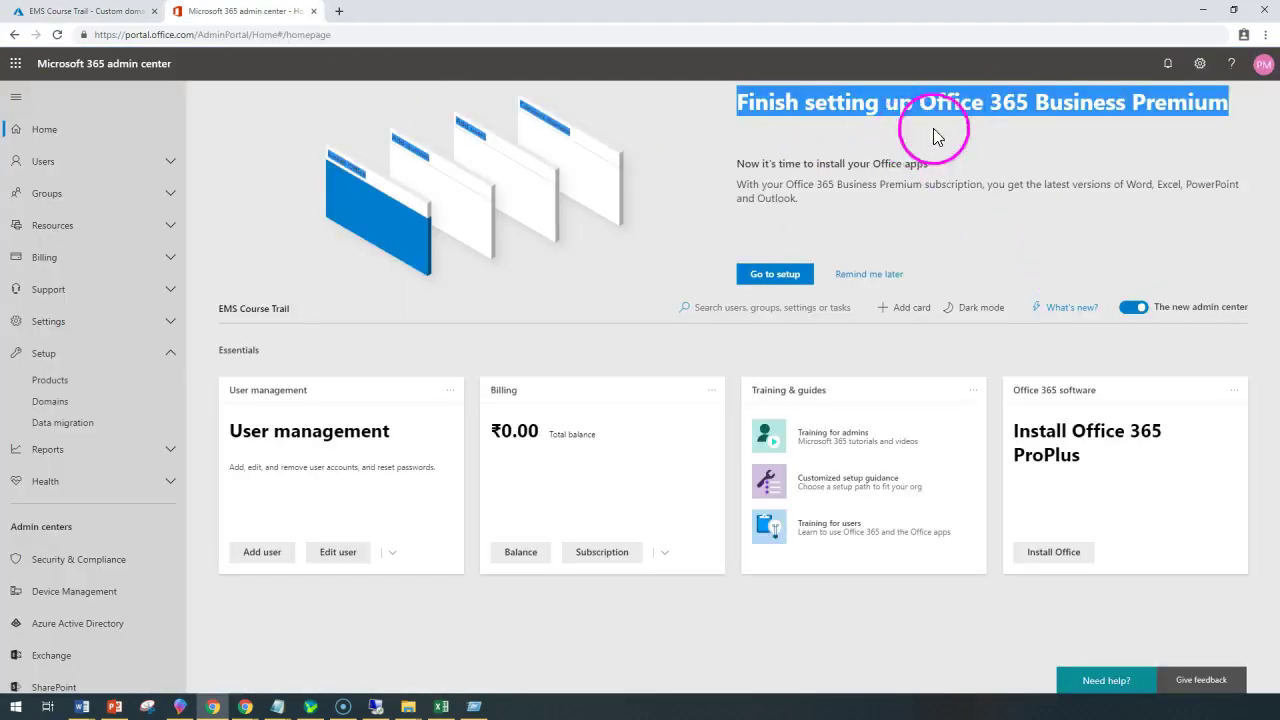
- Launch the setup wizard, enter aumneo.com as the domain you own, and continue
left_click(845, 153)
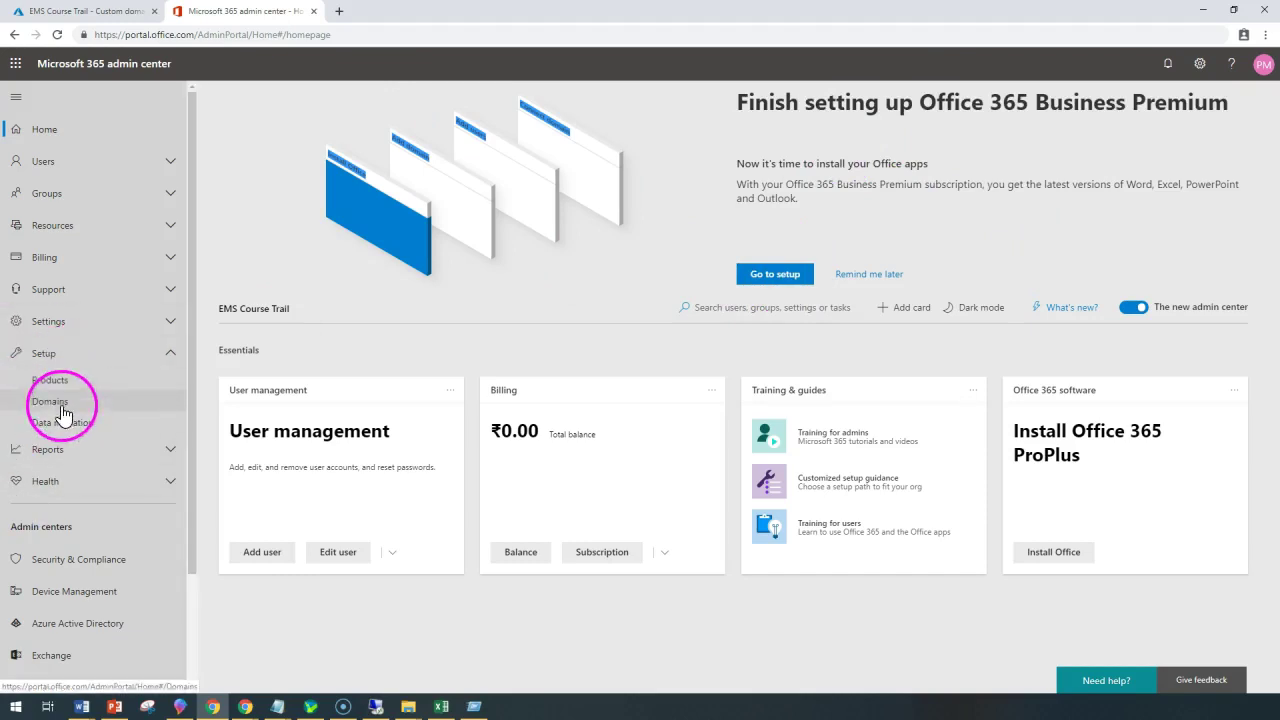
left_click(778, 276)
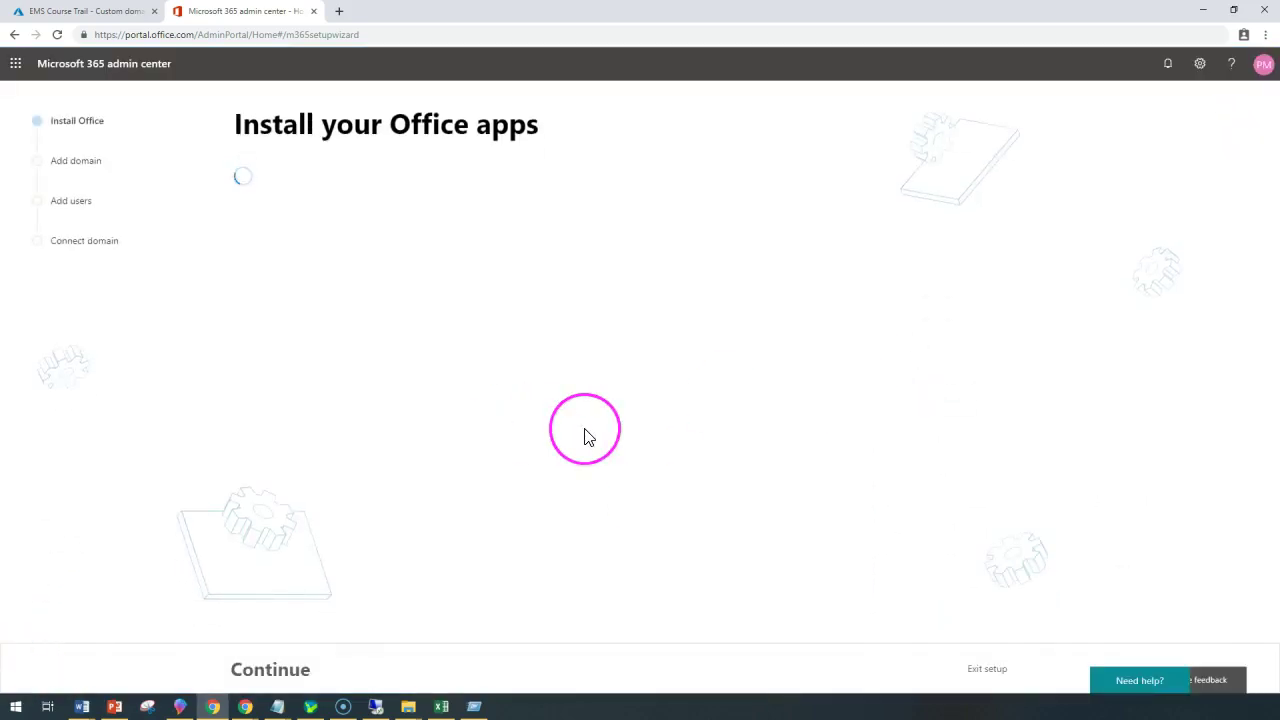
left_click(253, 669)
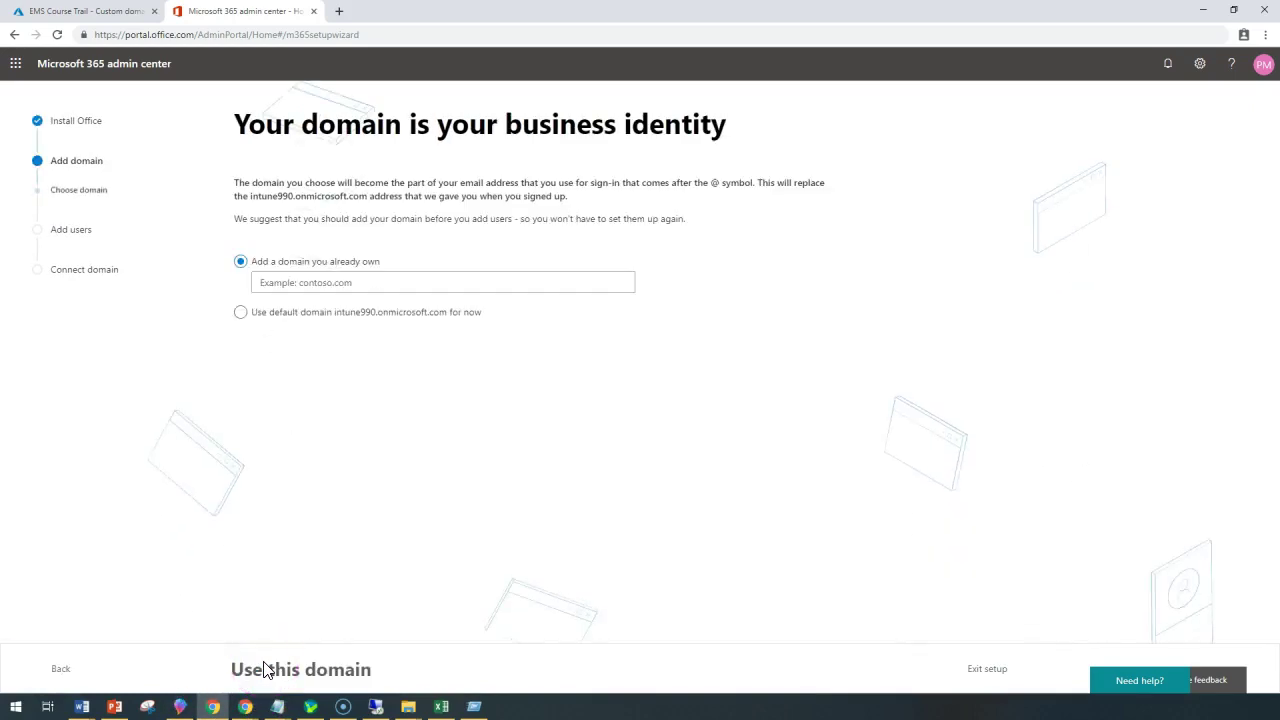
left_click(301, 283)
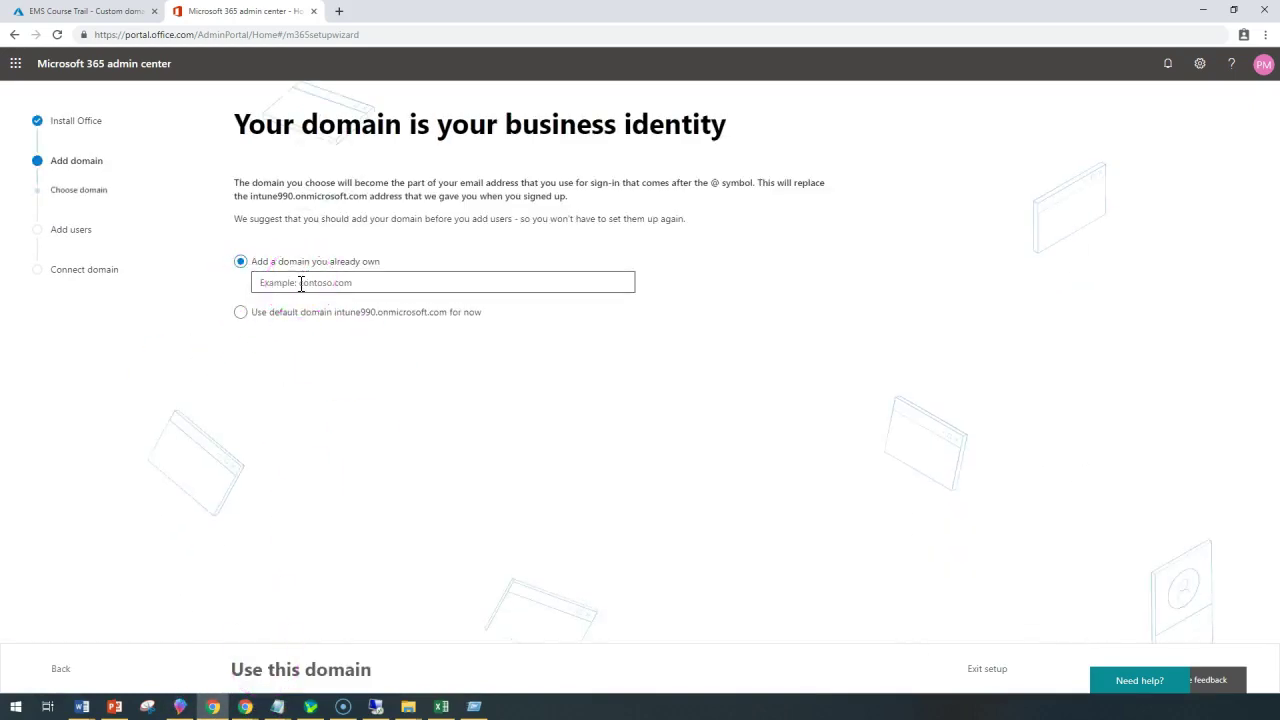
type("aumneo.com")
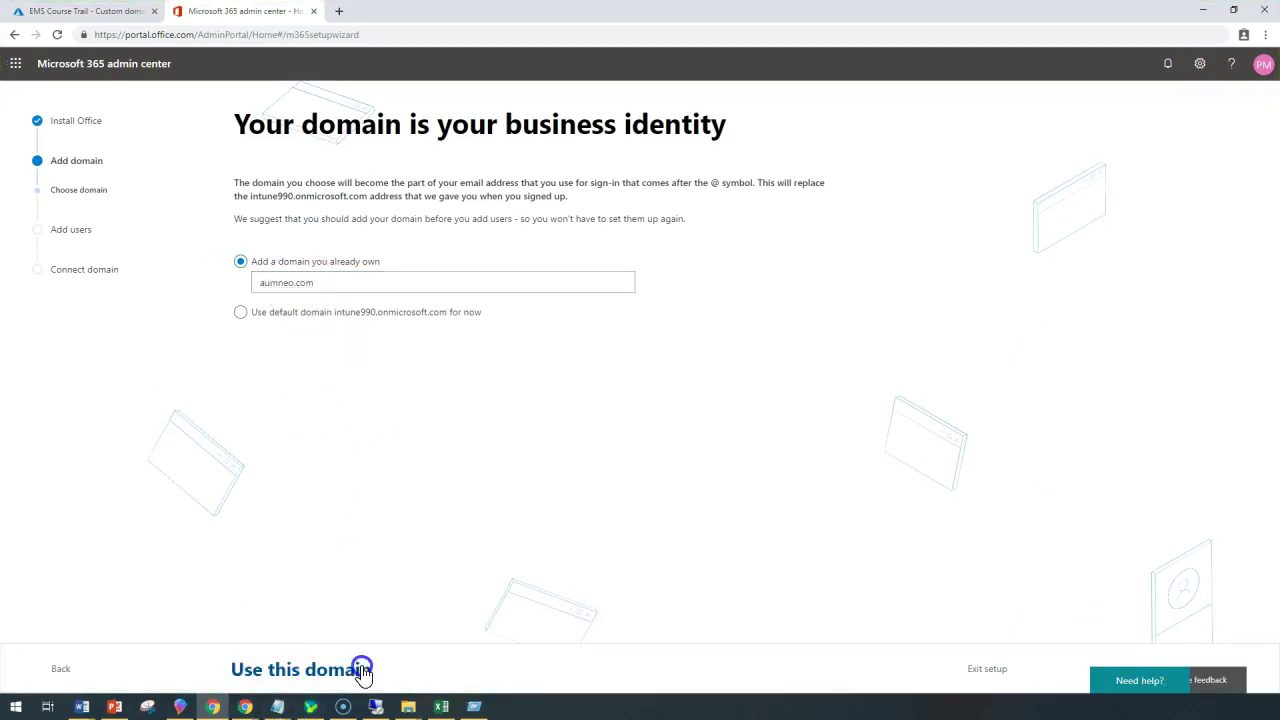
left_click(360, 669)
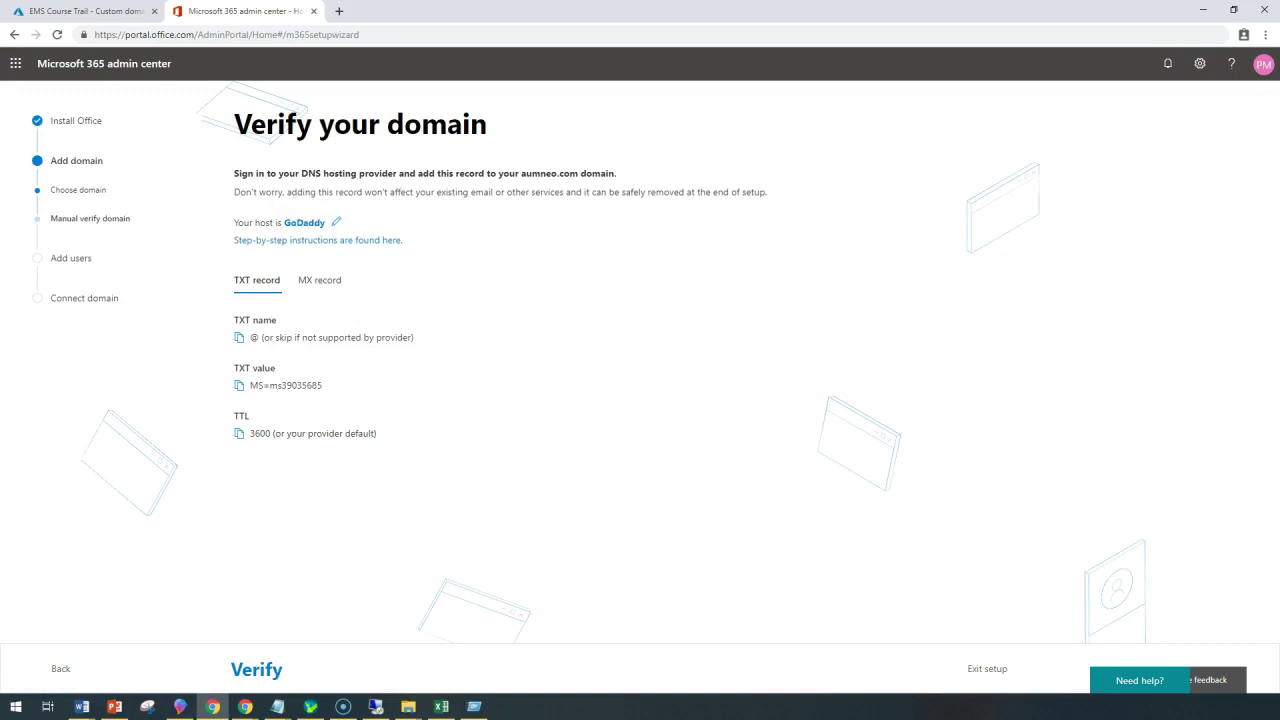
- Copy the TXT verification value MS=ms39035685 and go to GoDaddy's new-record form
double_click(302, 387)
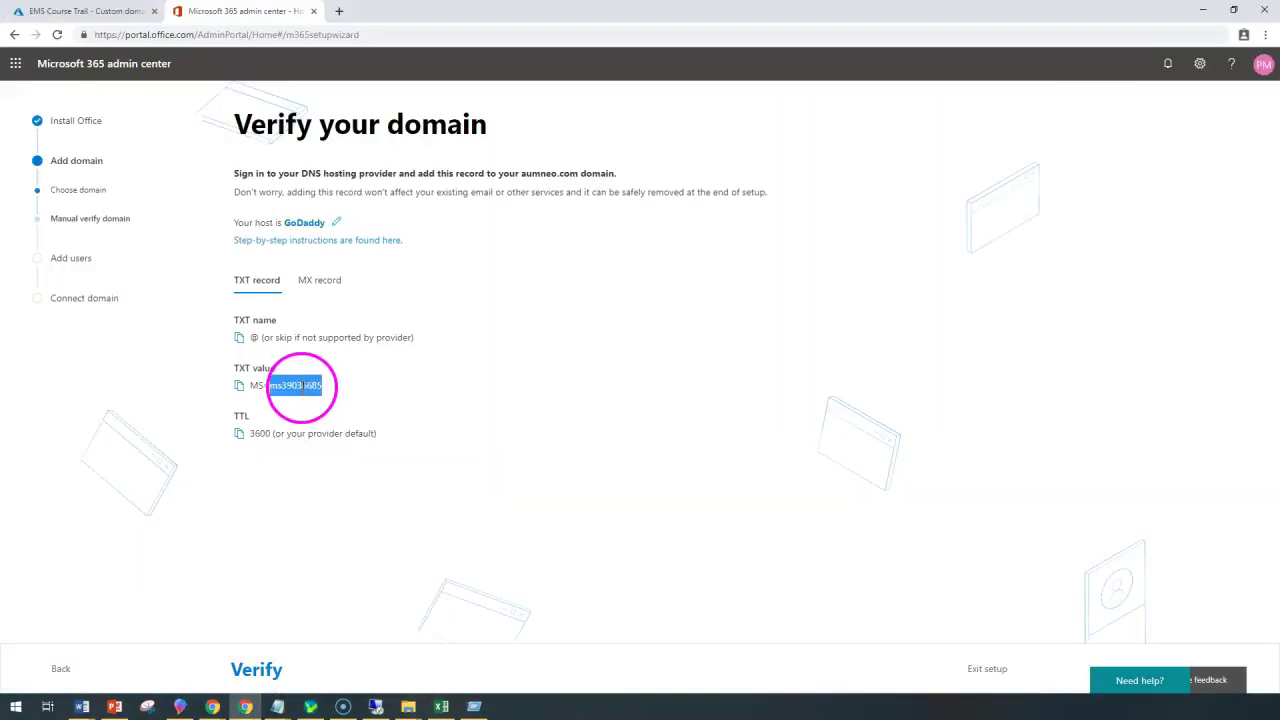
left_click_drag(322, 388, 241, 395)
left_click(240, 392)
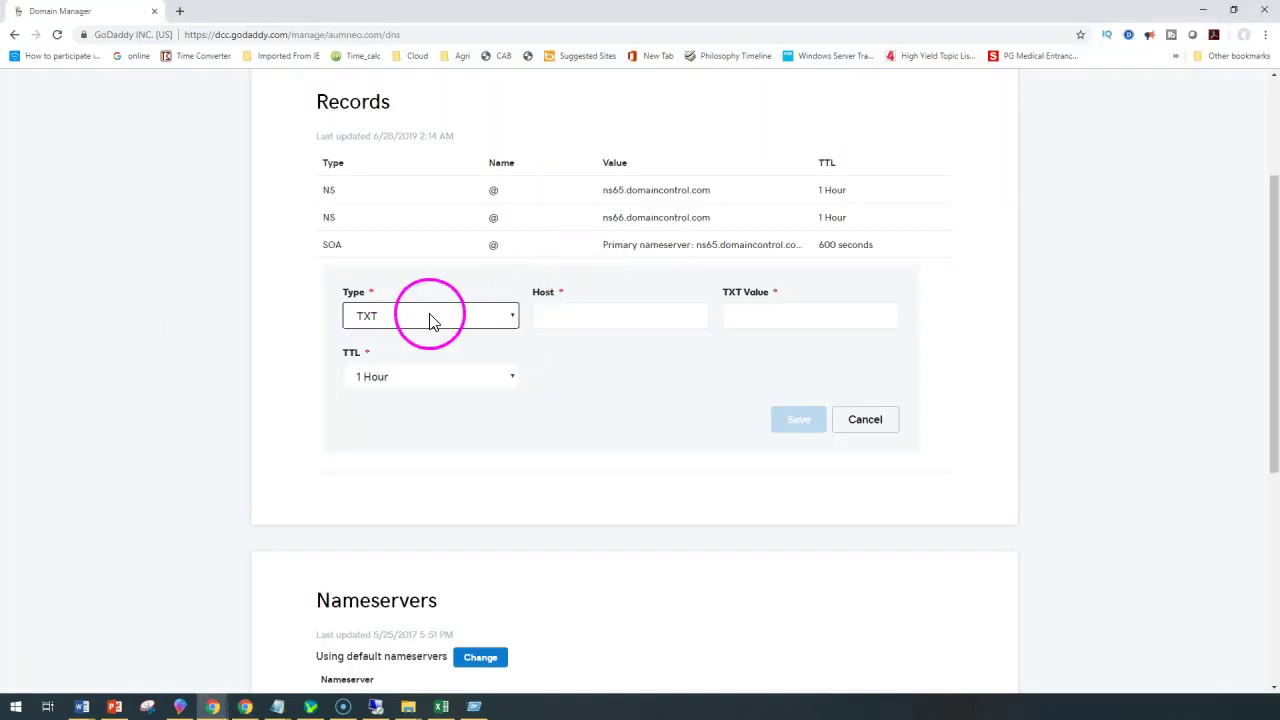
left_click(600, 316)
- Save a GoDaddy TXT record: host @, value MS=ms39035685, TTL 1 Hour
left_click(772, 315)
key("ctrl+v")
left_click(601, 316)
type("@")
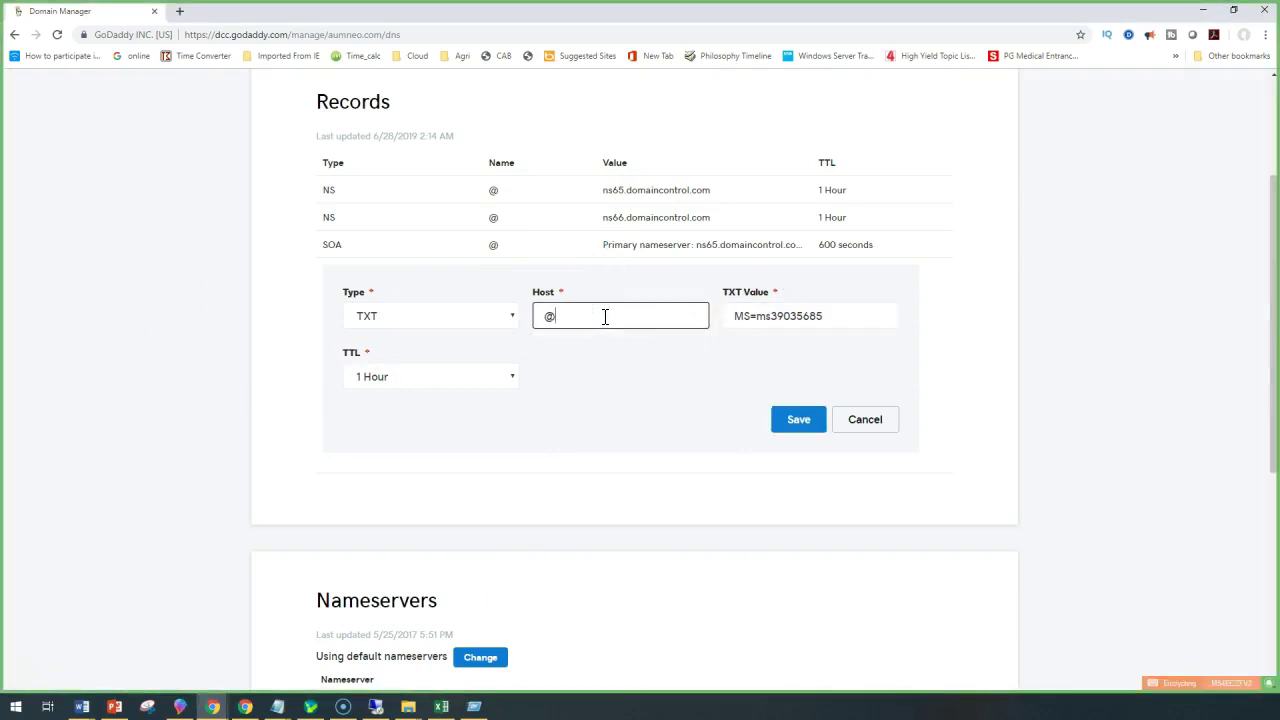
left_click_drag(824, 10, 846, 90)
scroll(838, 328, "down", 1)
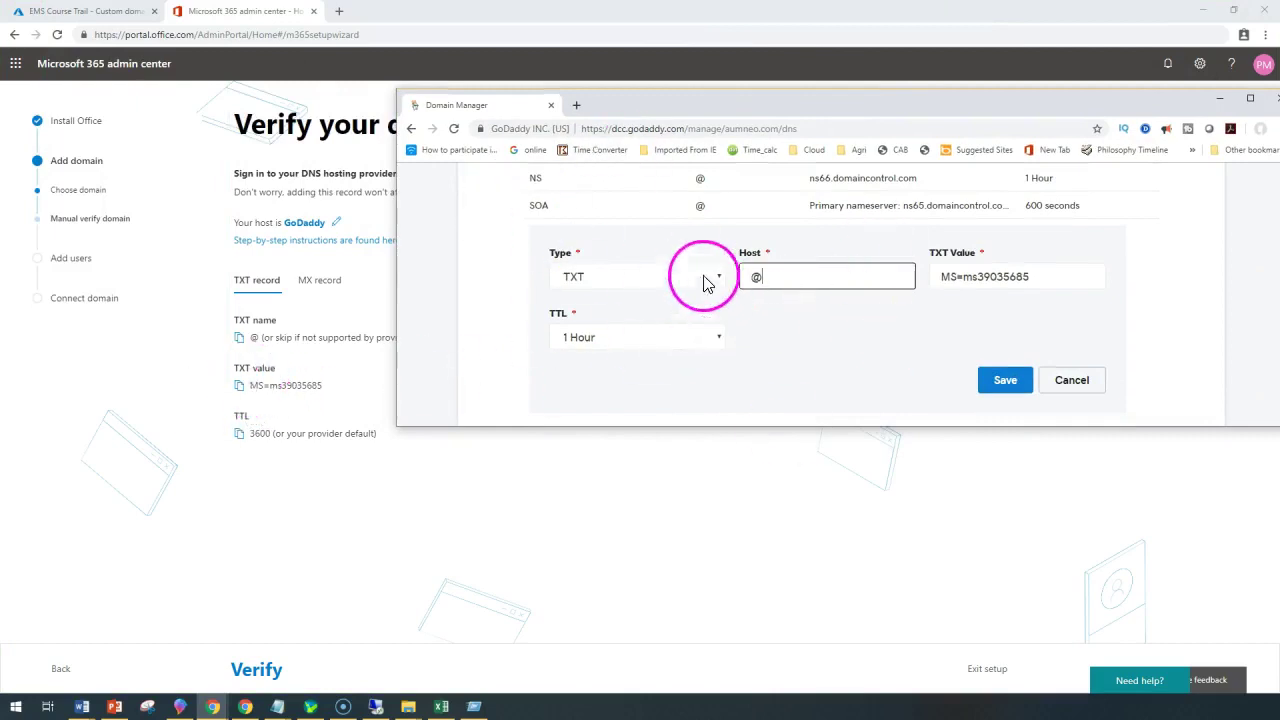
double_click(786, 277)
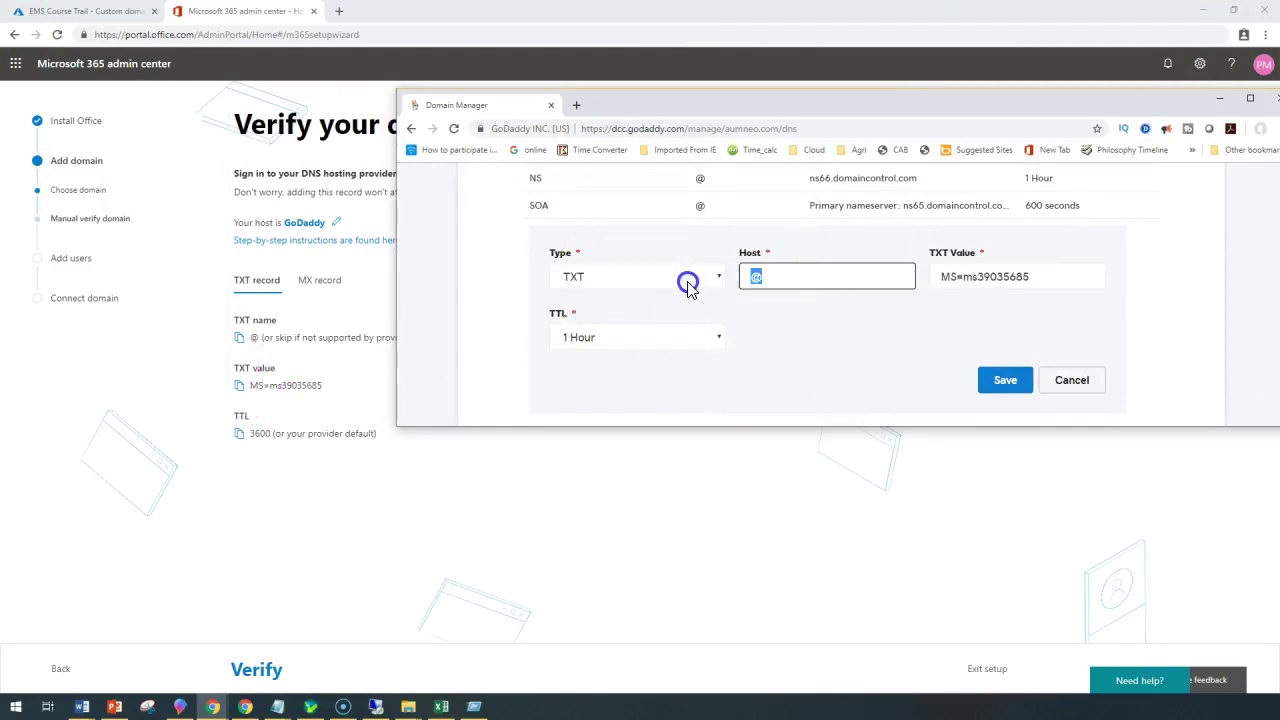
left_click(609, 337)
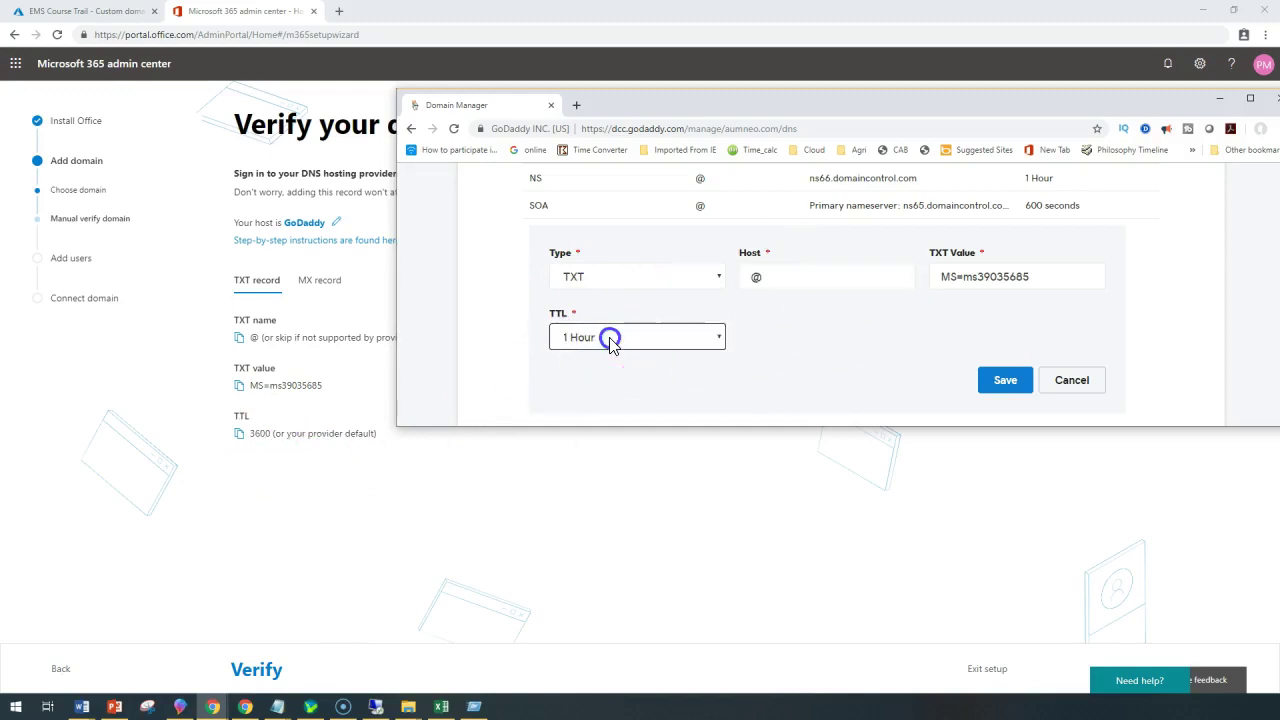
left_click(848, 360)
left_click(1003, 380)
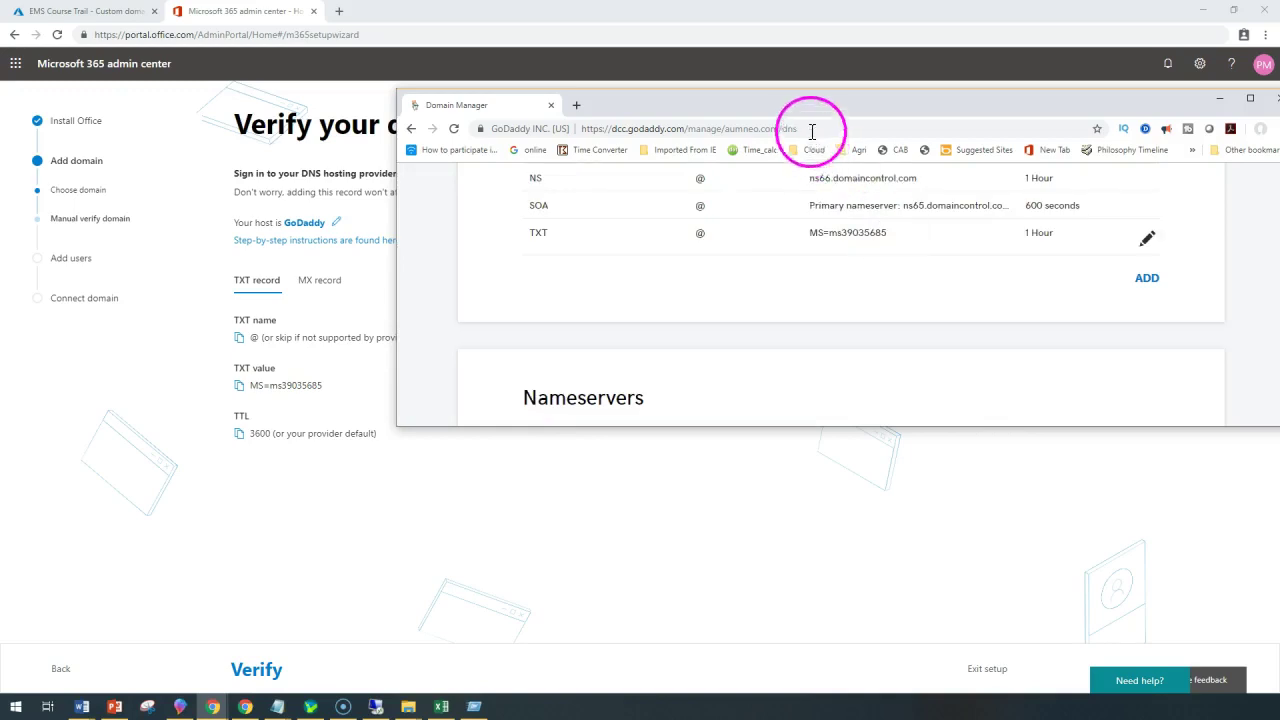
- Review the saved TXT record, then resize GoDaddy to reveal the Verify your domain page
double_click(798, 103)
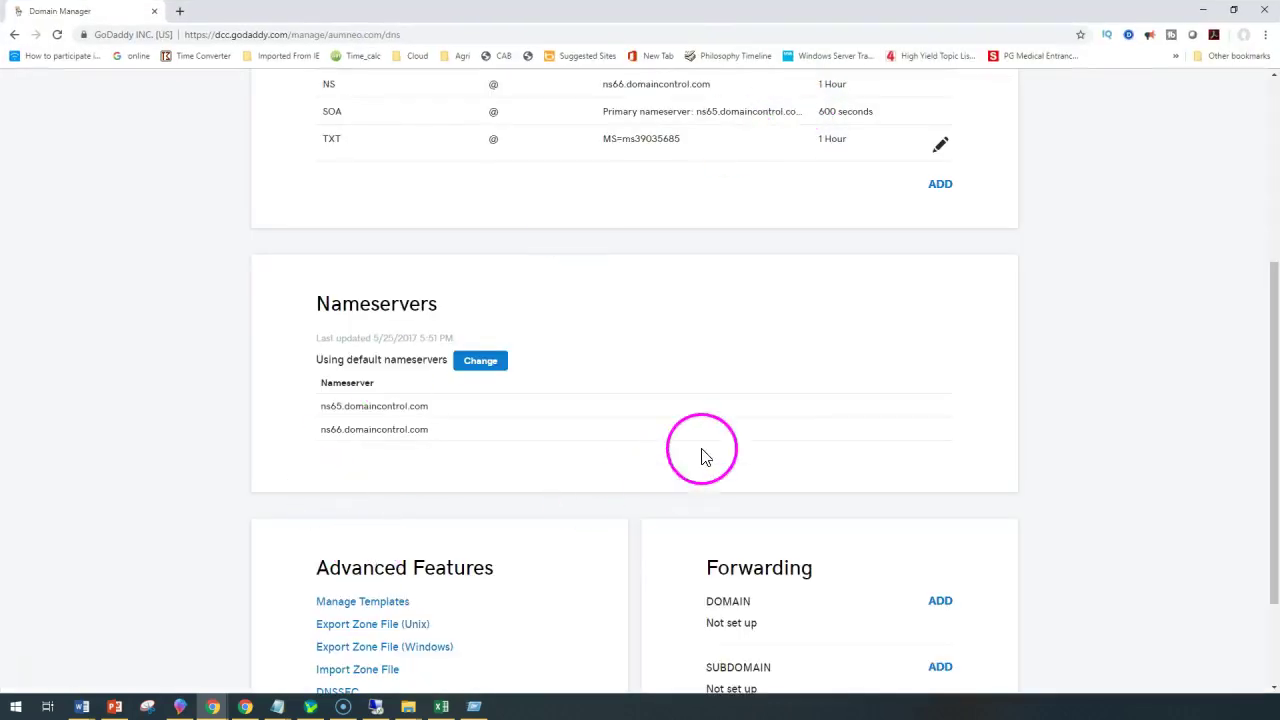
scroll(565, 494, "up", 4)
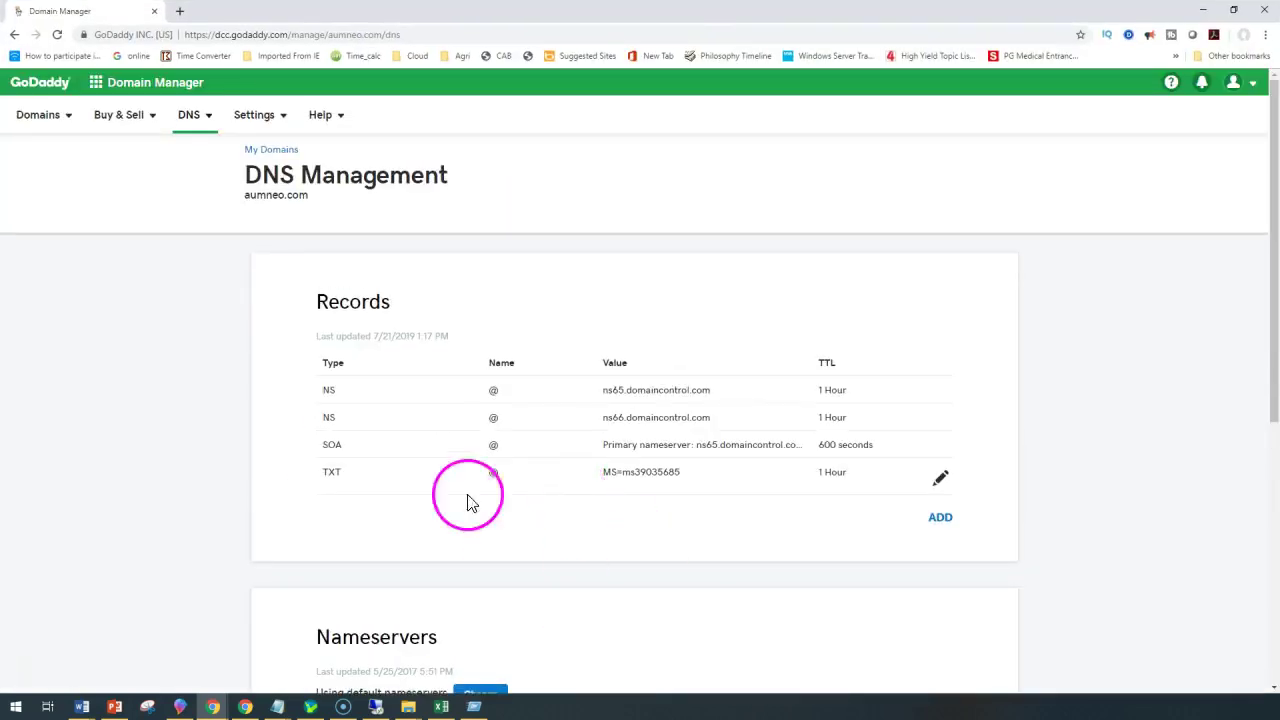
scroll(514, 489, "down", 2)
scroll(520, 489, "up", 2)
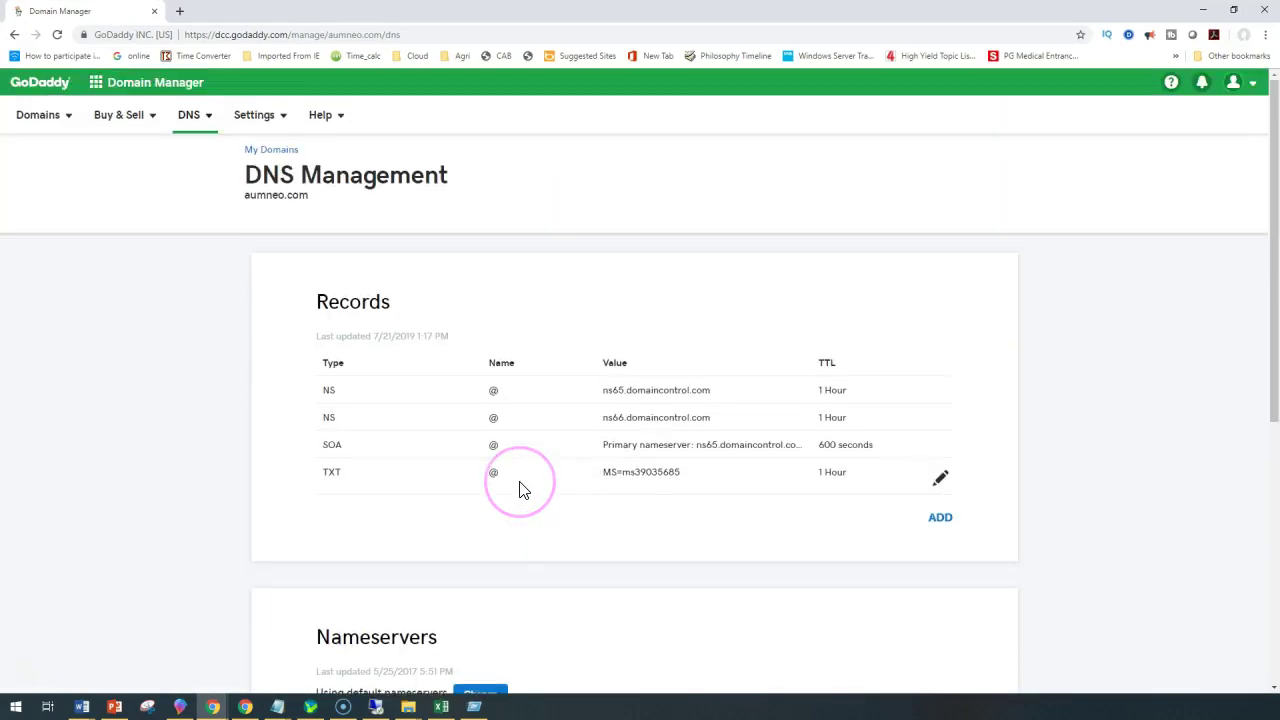
left_click_drag(443, 11, 796, 168)
- Copy the MX points-to value ms39035685.msv1.invalid and return to GoDaddy's records list
left_click(193, 585)
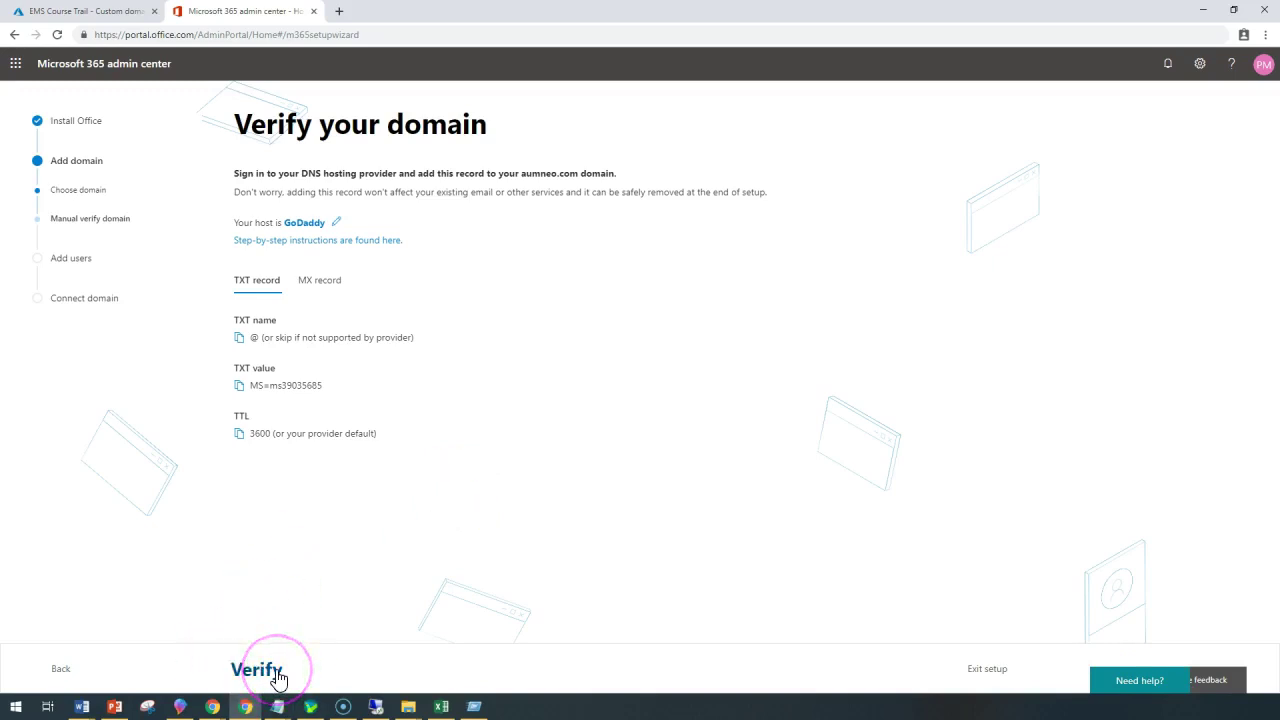
left_click(334, 290)
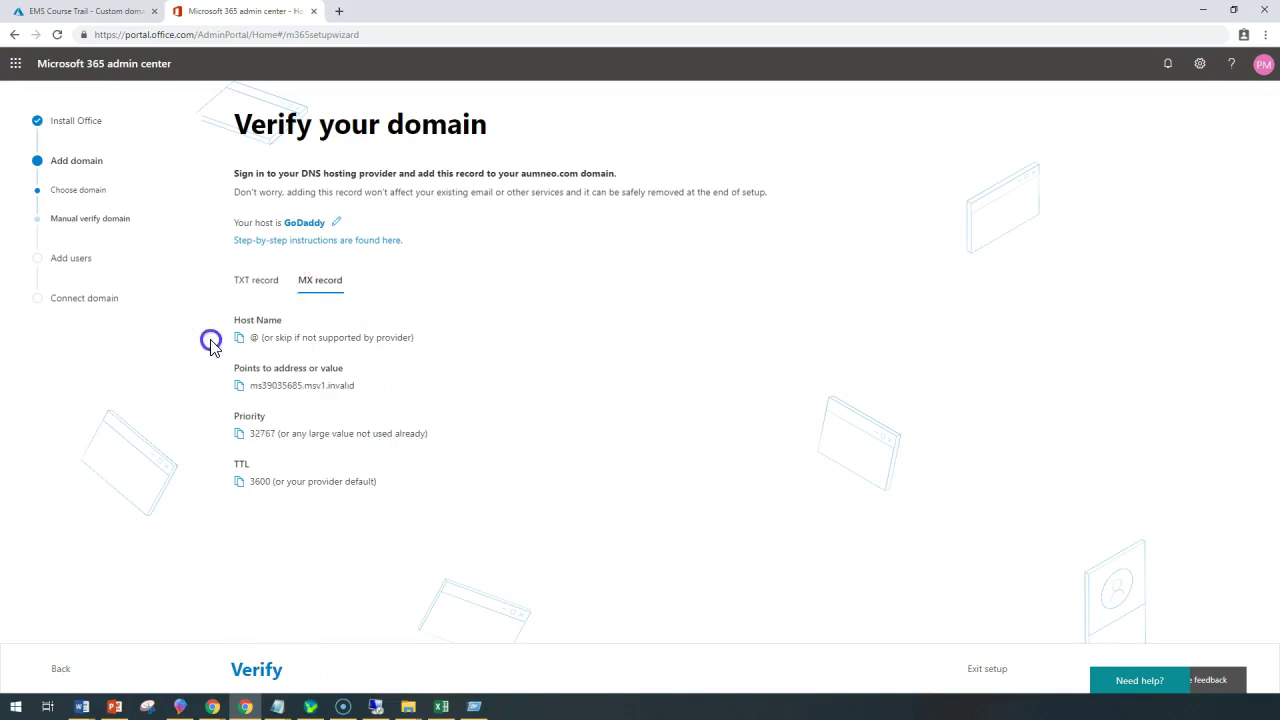
left_click(257, 293)
left_click(316, 292)
left_click_drag(356, 387, 276, 383)
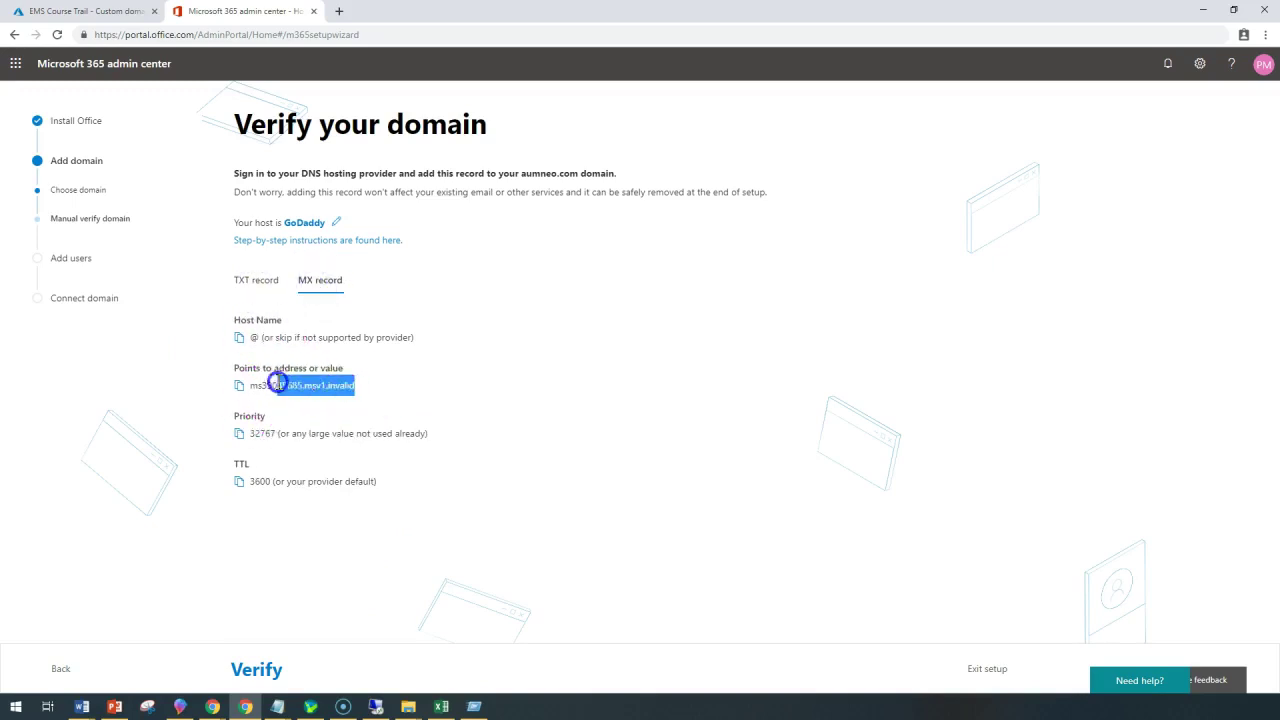
left_click(306, 380)
left_click(148, 707)
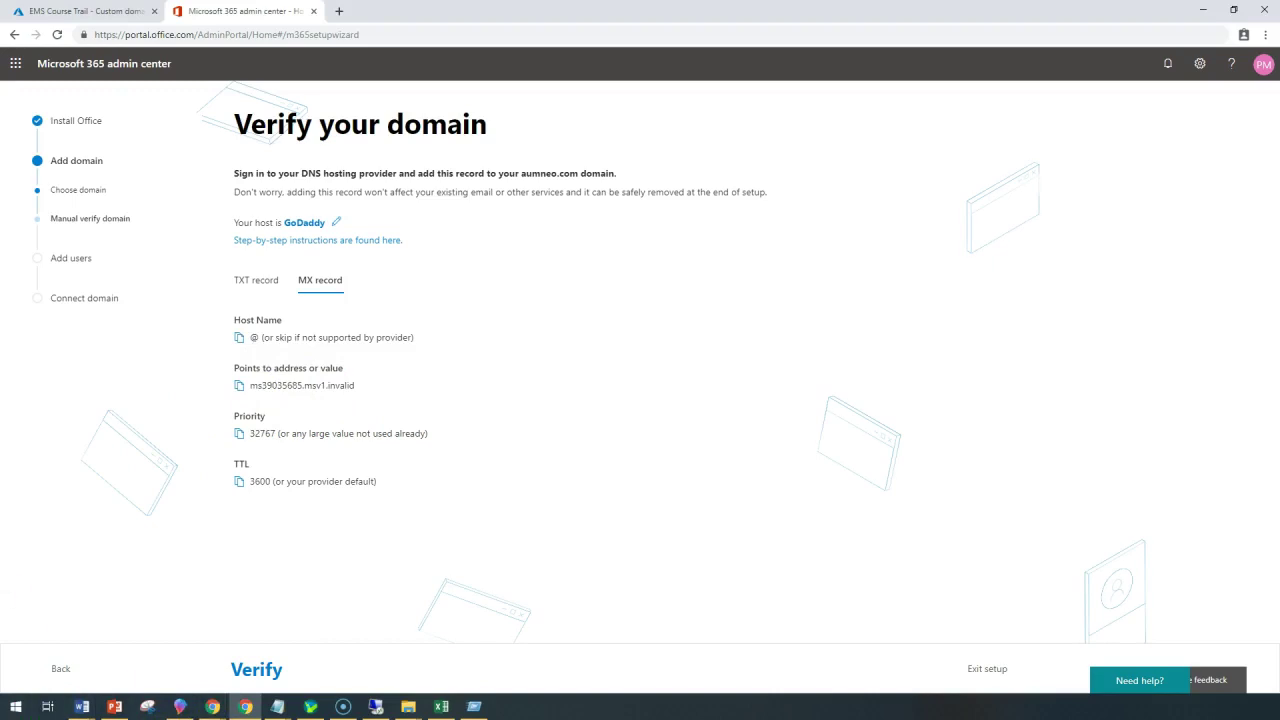
scroll(600, 394, "down", 3)
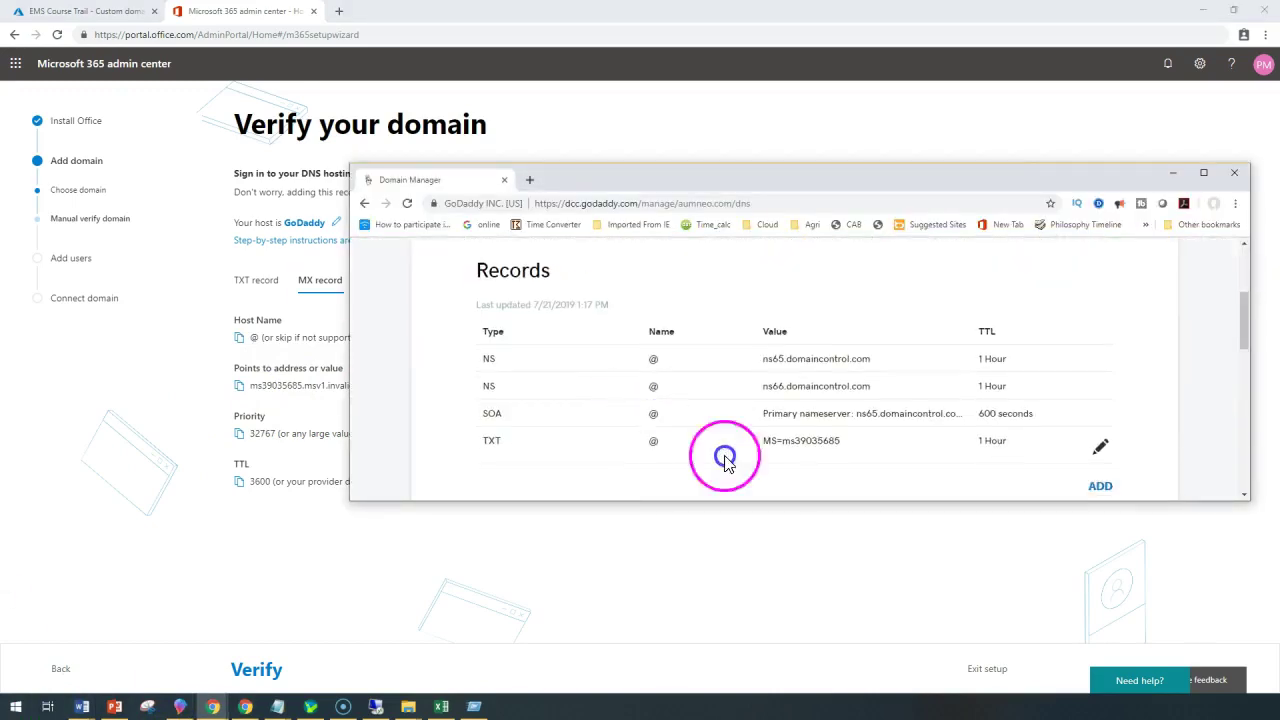
- Start a new MX record with Points to value ms39035685.msv1.invalid
left_click(1103, 420)
left_click(540, 466)
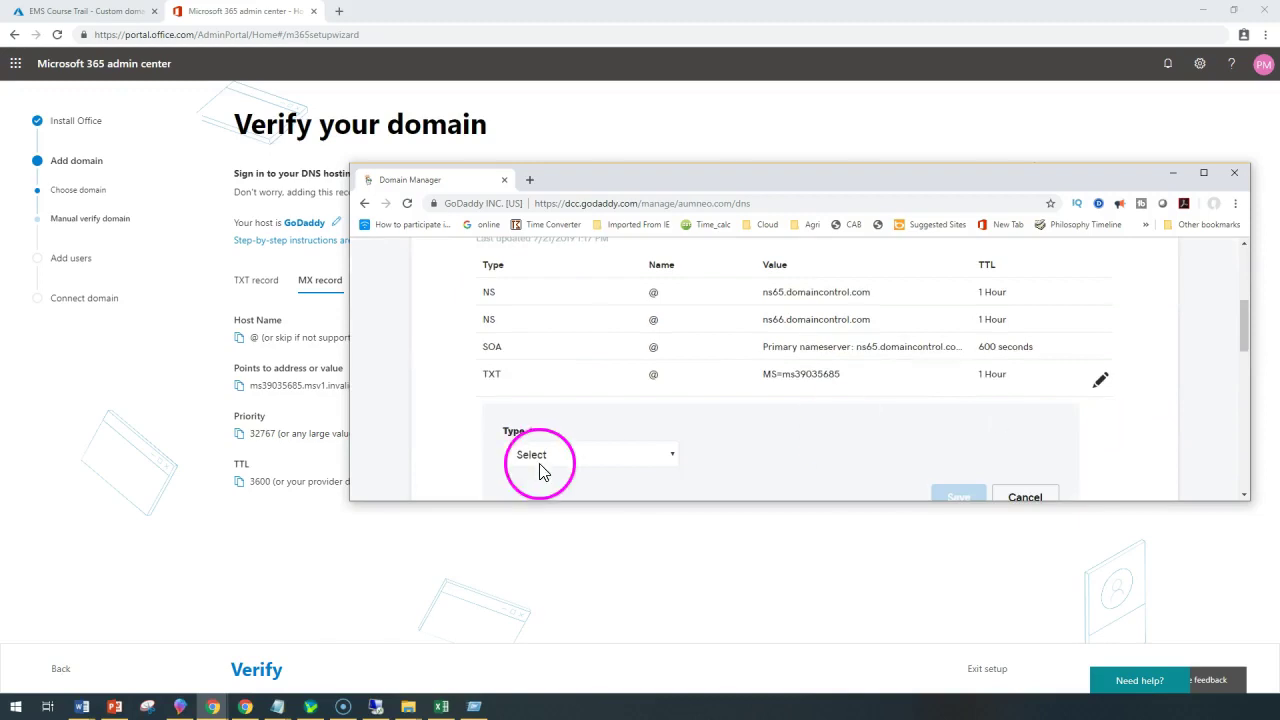
left_click(560, 565)
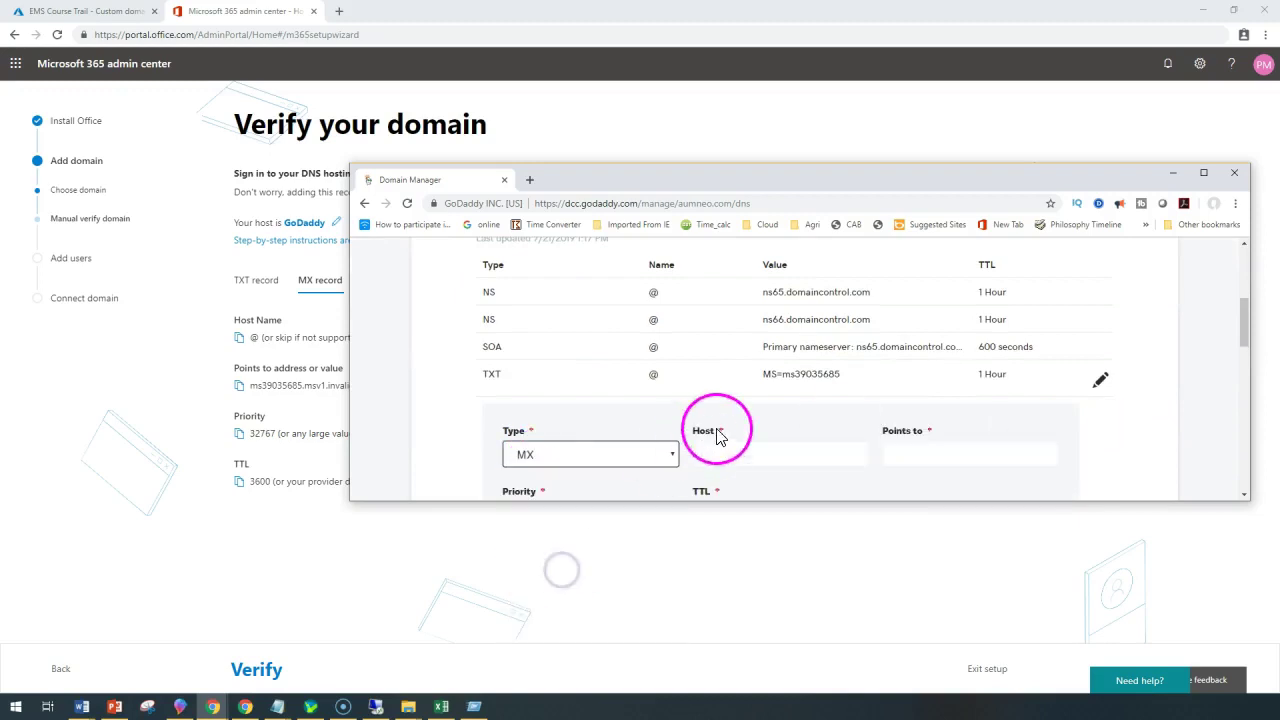
left_click(919, 452)
key("ctrl+v")
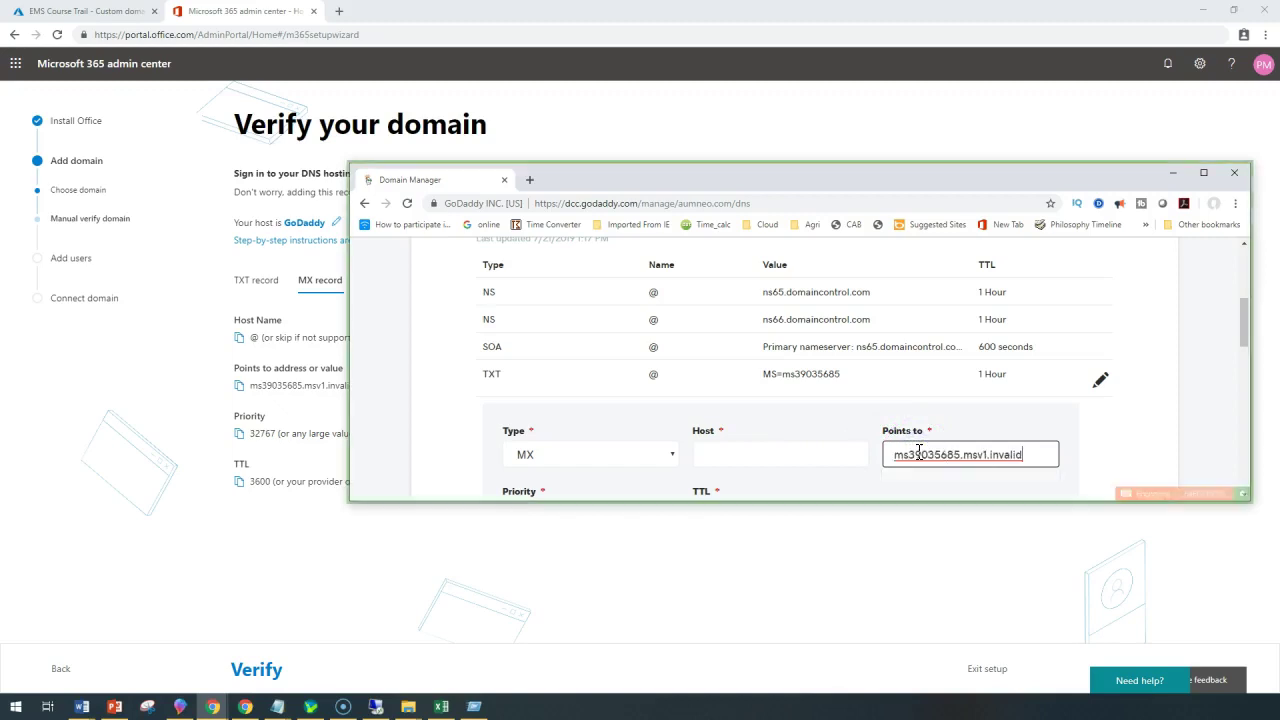
- Give the MX record host @ and priority 32767, then save it
left_click(800, 420)
type("@")
scroll(800, 421, "down", 1)
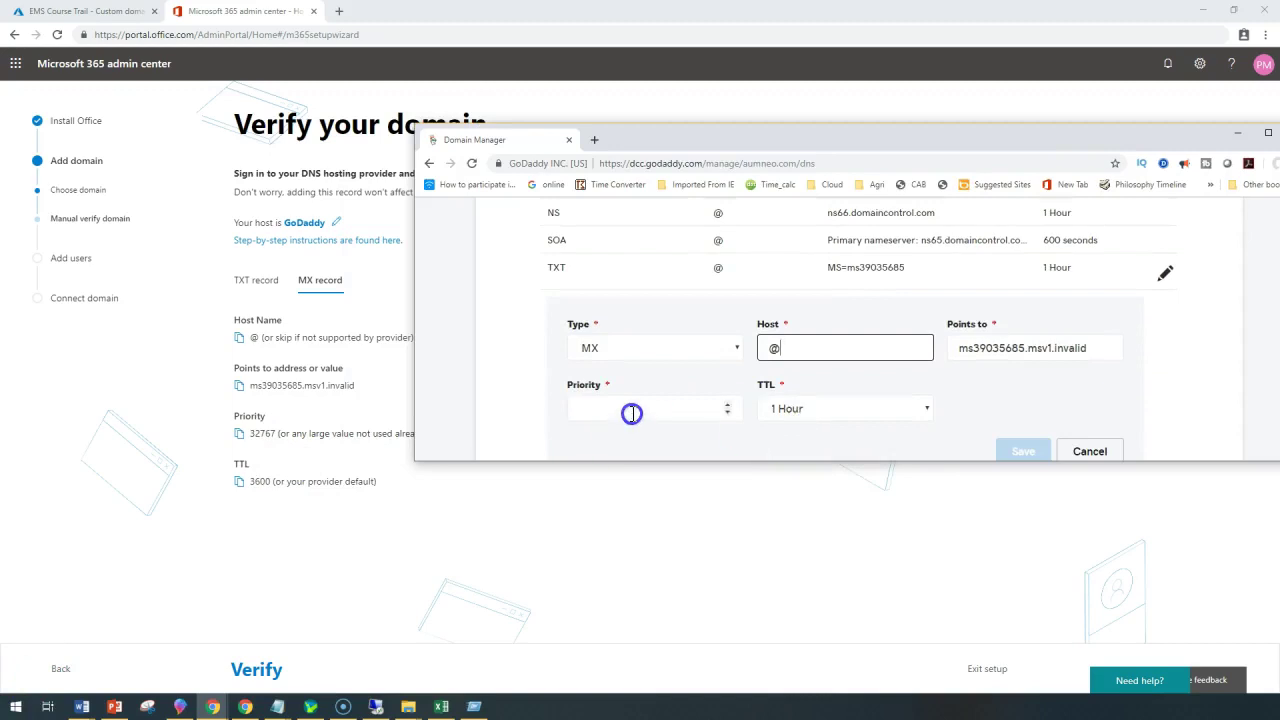
type("32767")
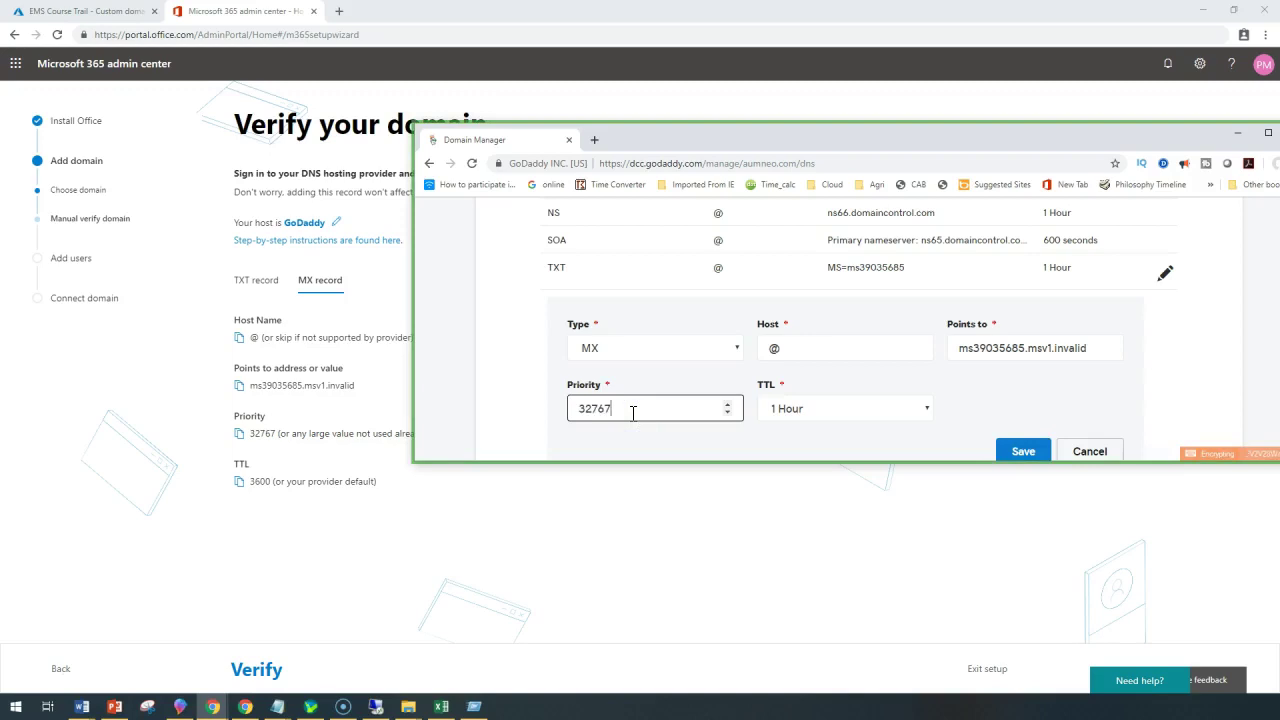
left_click_drag(289, 434, 206, 434)
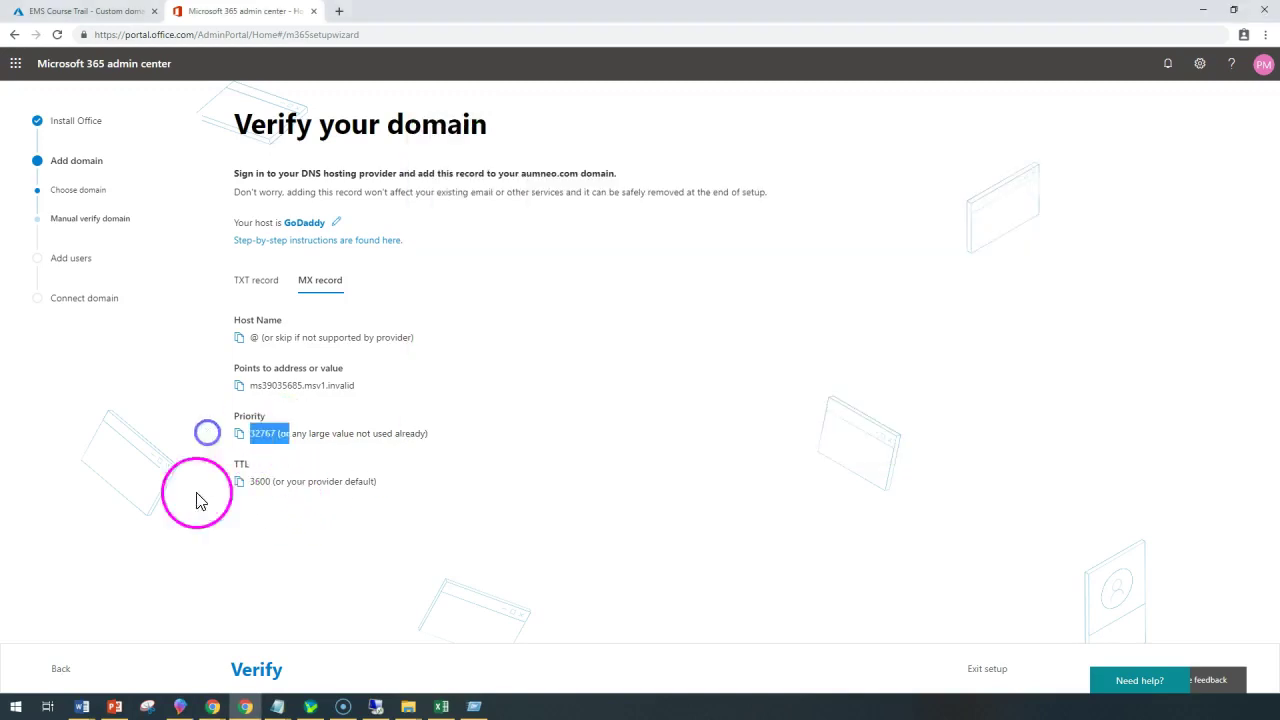
left_click(280, 707)
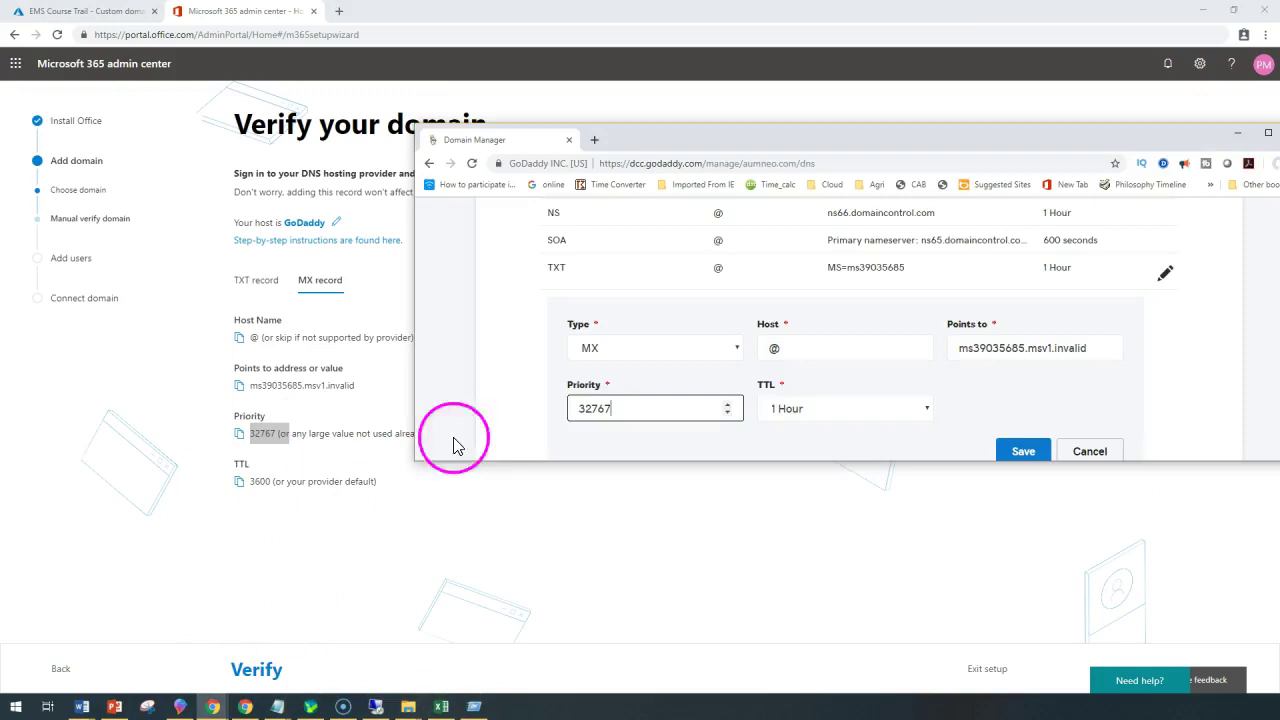
left_click(1021, 451)
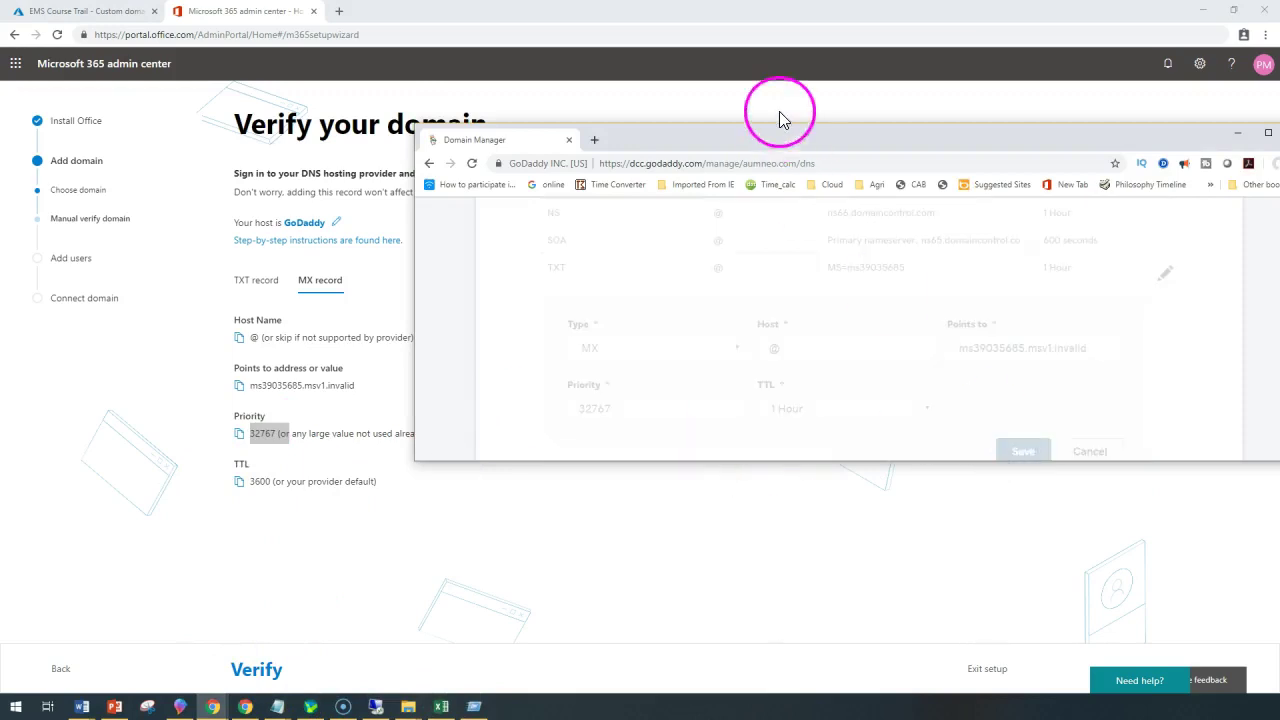
double_click(784, 148)
- Confirm the TXT and MX records are listed in GoDaddy's Records table, copying the TXT entry
scroll(600, 460, "up", 1)
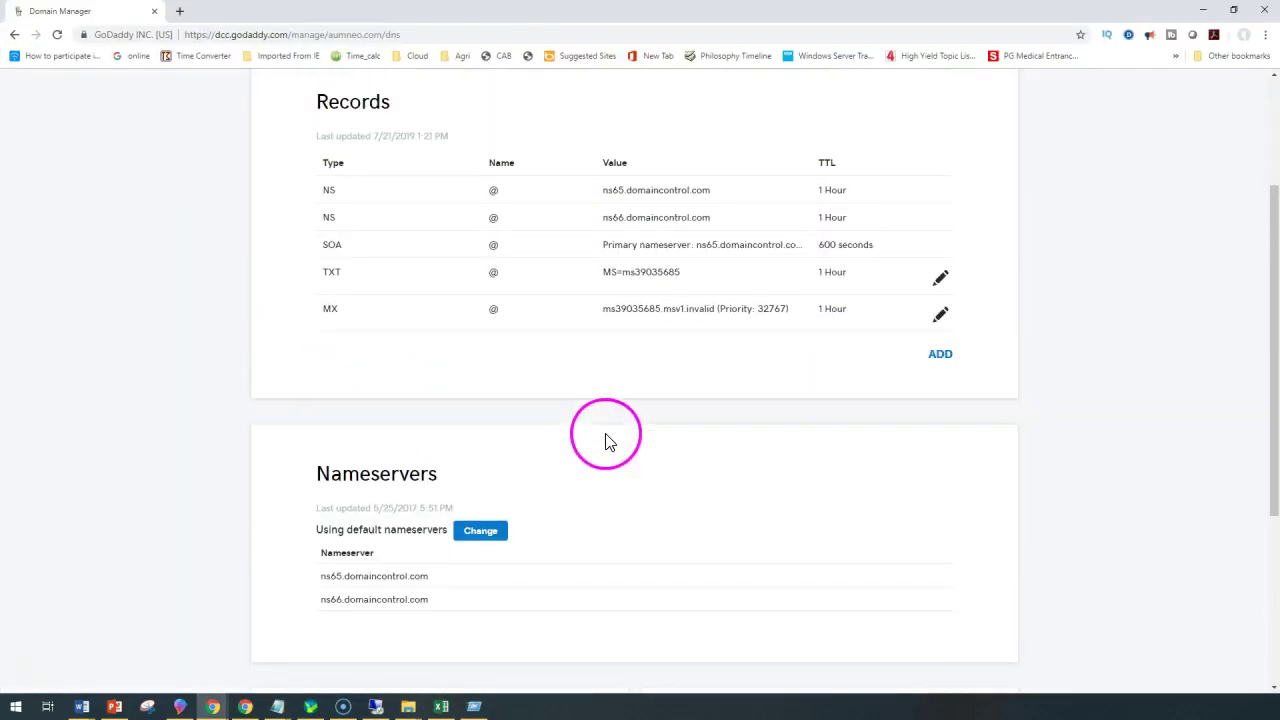
double_click(350, 280)
key("ctrl+c")
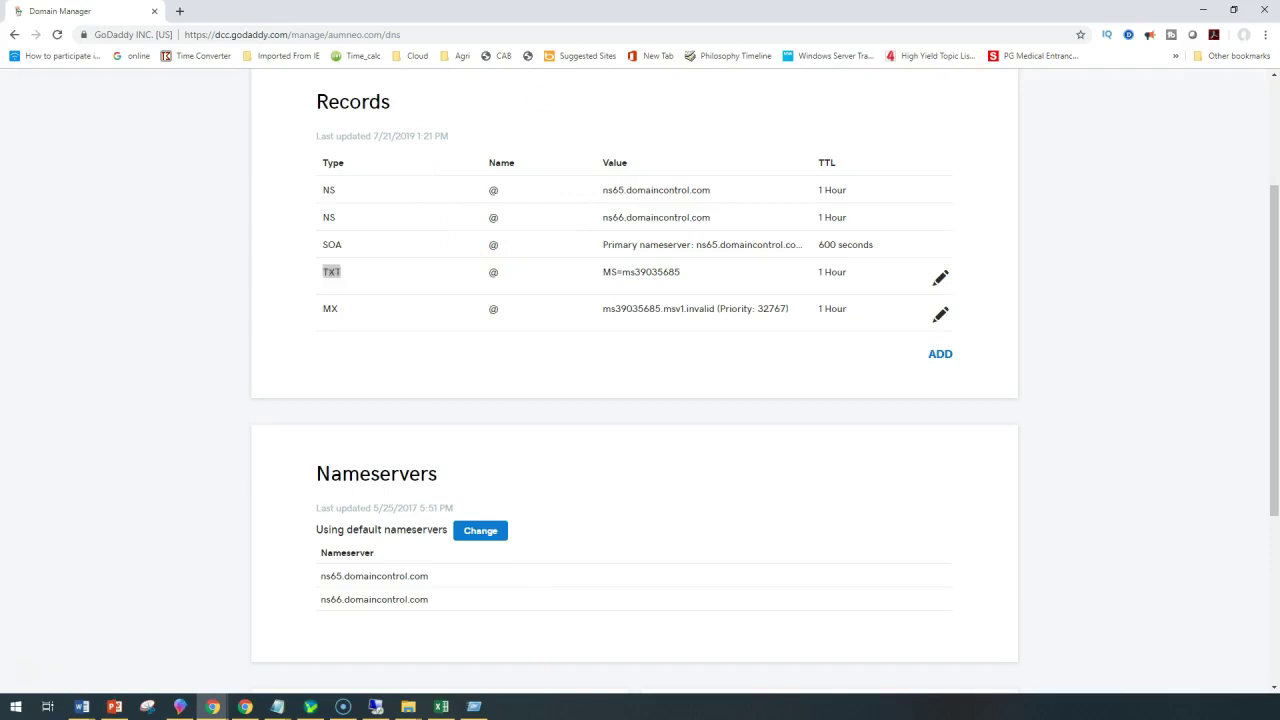
- Go back to the Microsoft 365 Verify your domain page for aumneo.com in Chrome
key("alt+Tab")
left_click(146, 20)
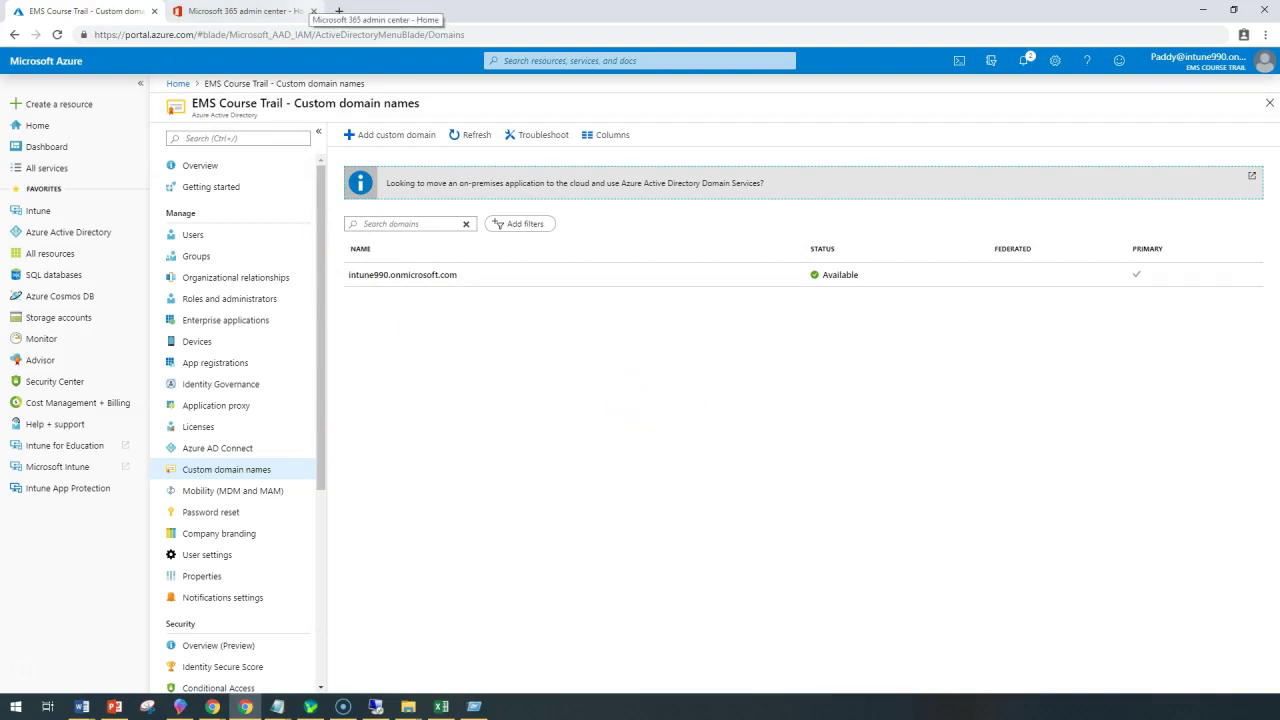
left_click(207, 15)
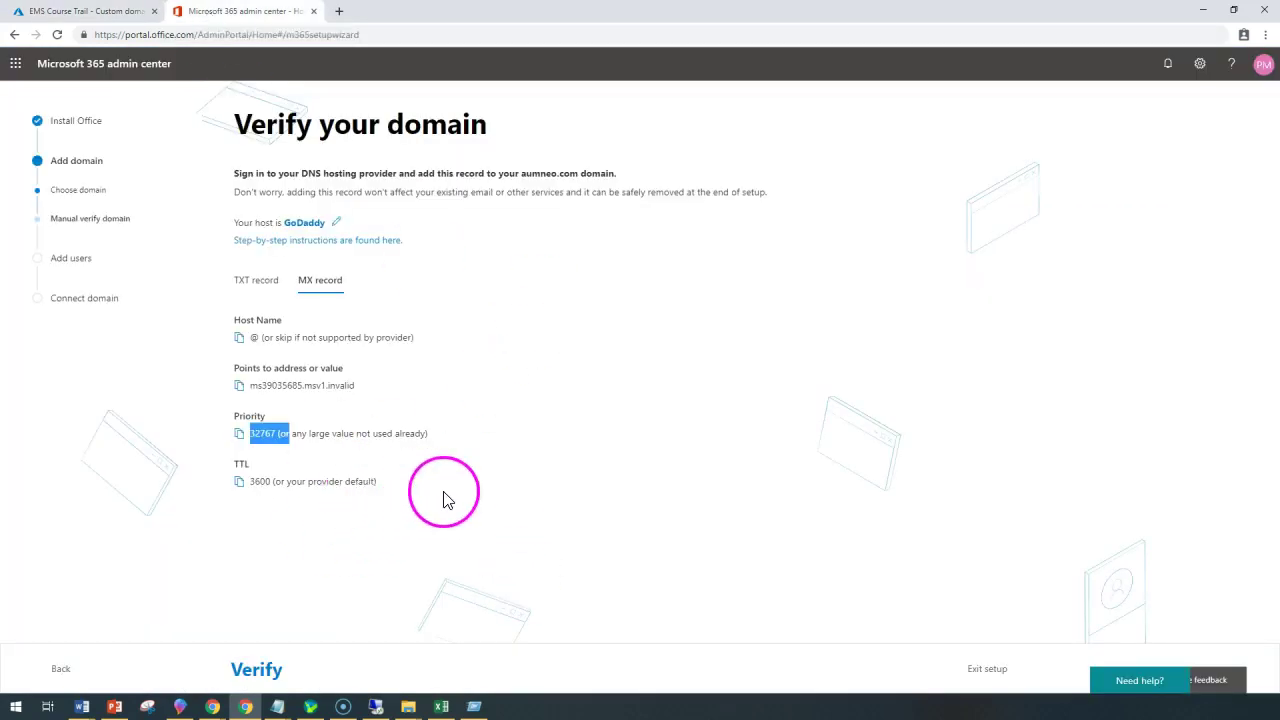
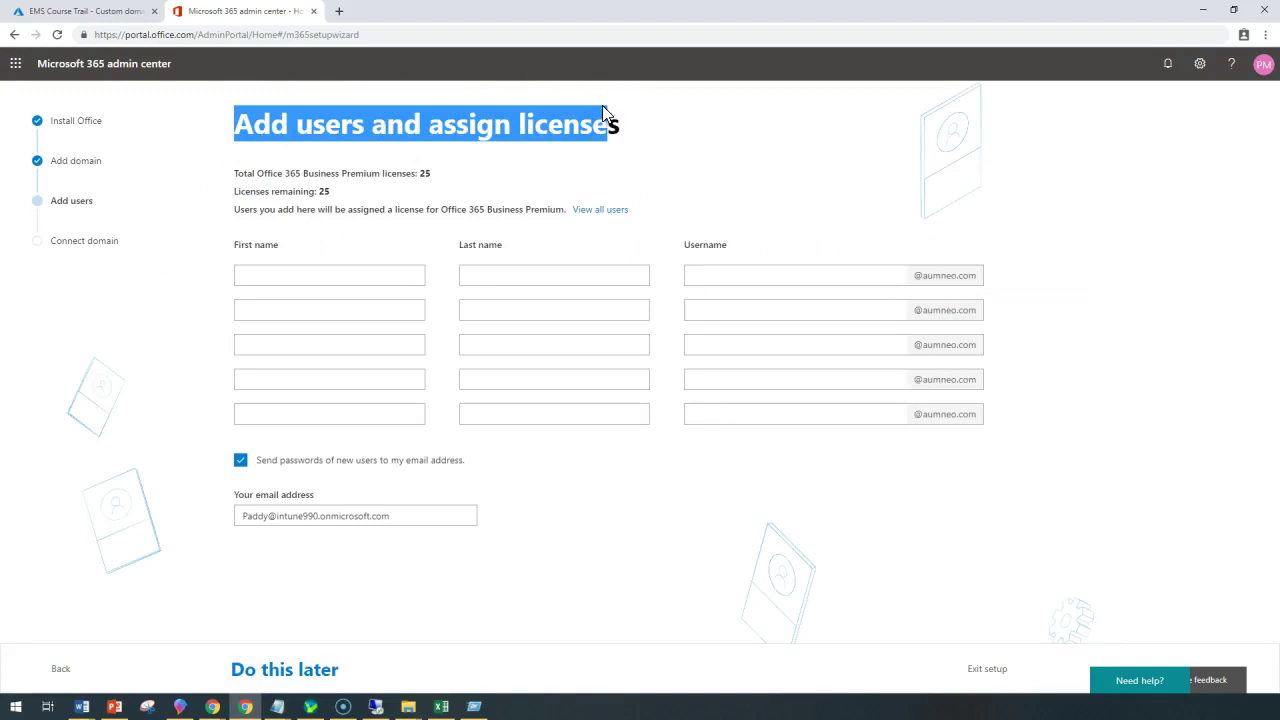
- Leave the First name and Username fields empty and switch to the domain controller's remote session
left_click(250, 275)
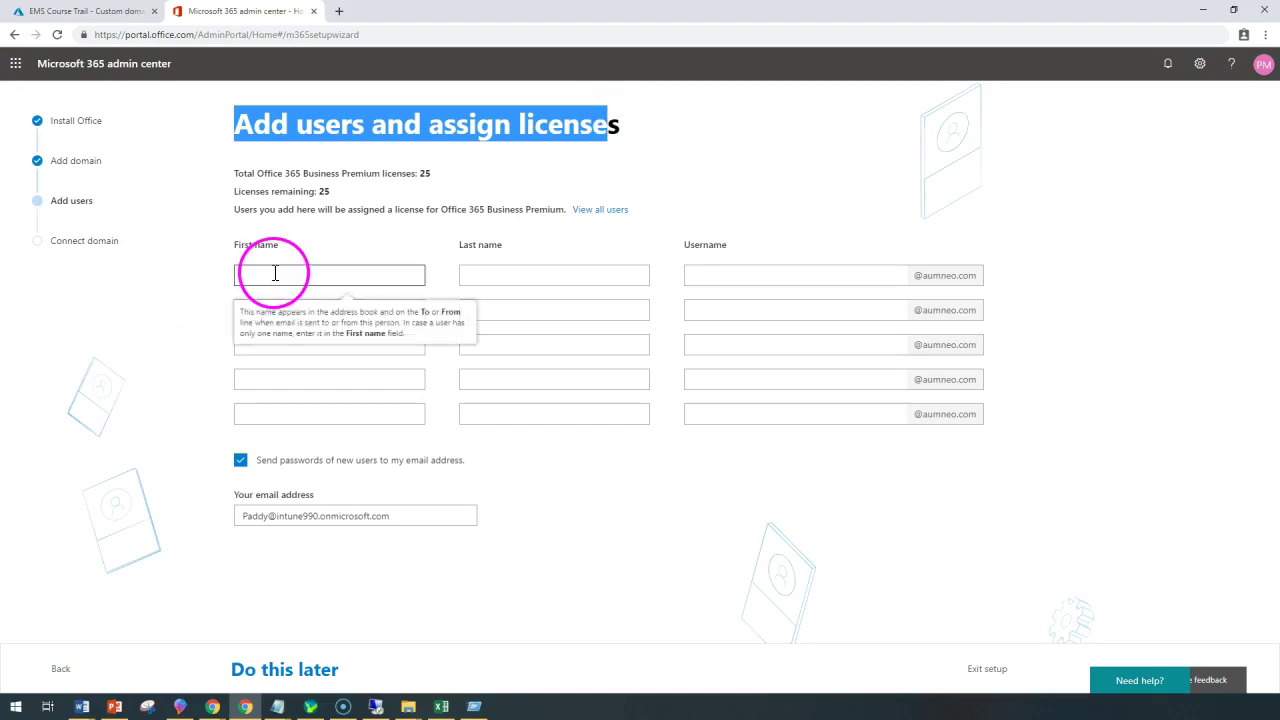
left_click(759, 275)
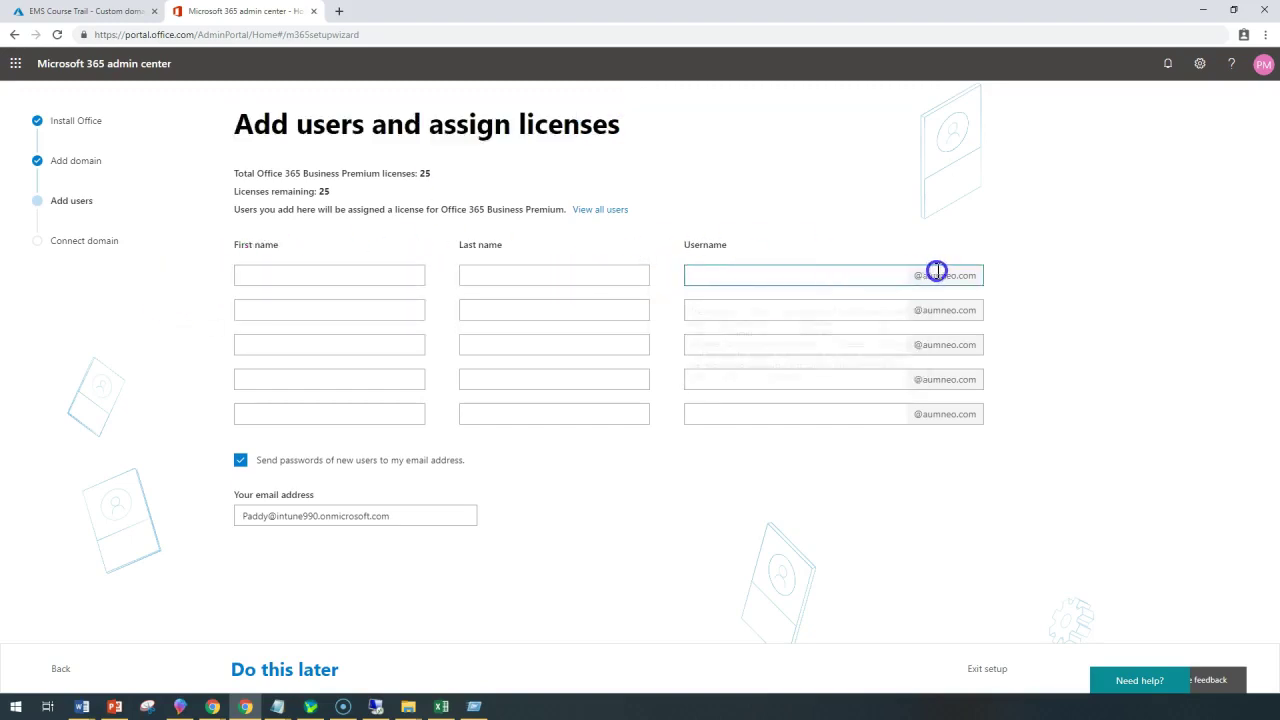
left_click_drag(914, 274, 971, 277)
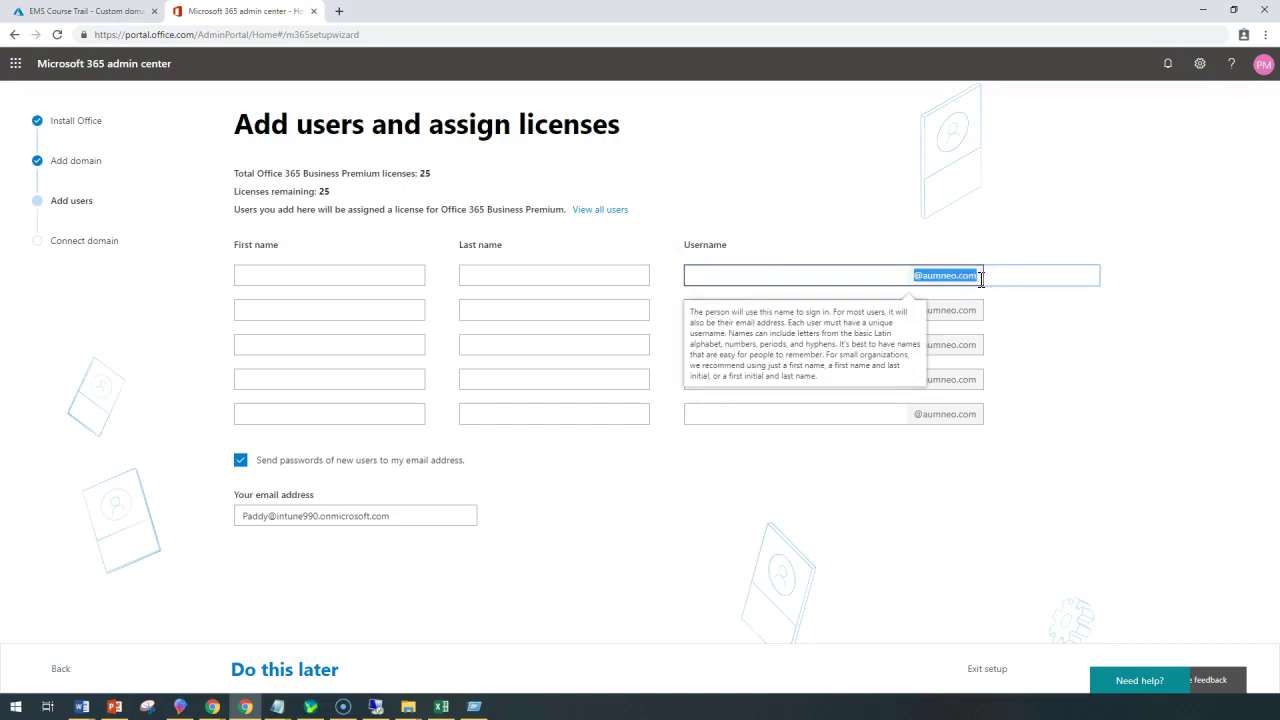
left_click(376, 707)
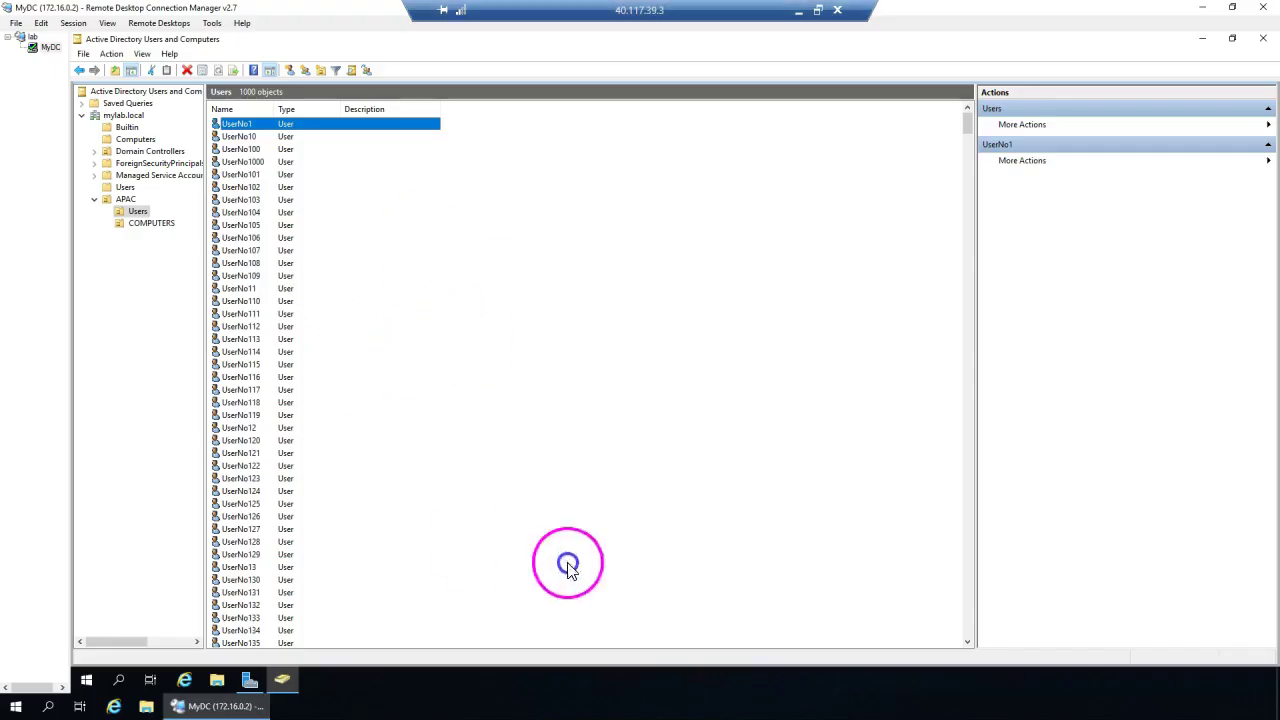
- Browse mylab.local to the 1000 users in APAC Users, then minimize the remote session
left_click(118, 116)
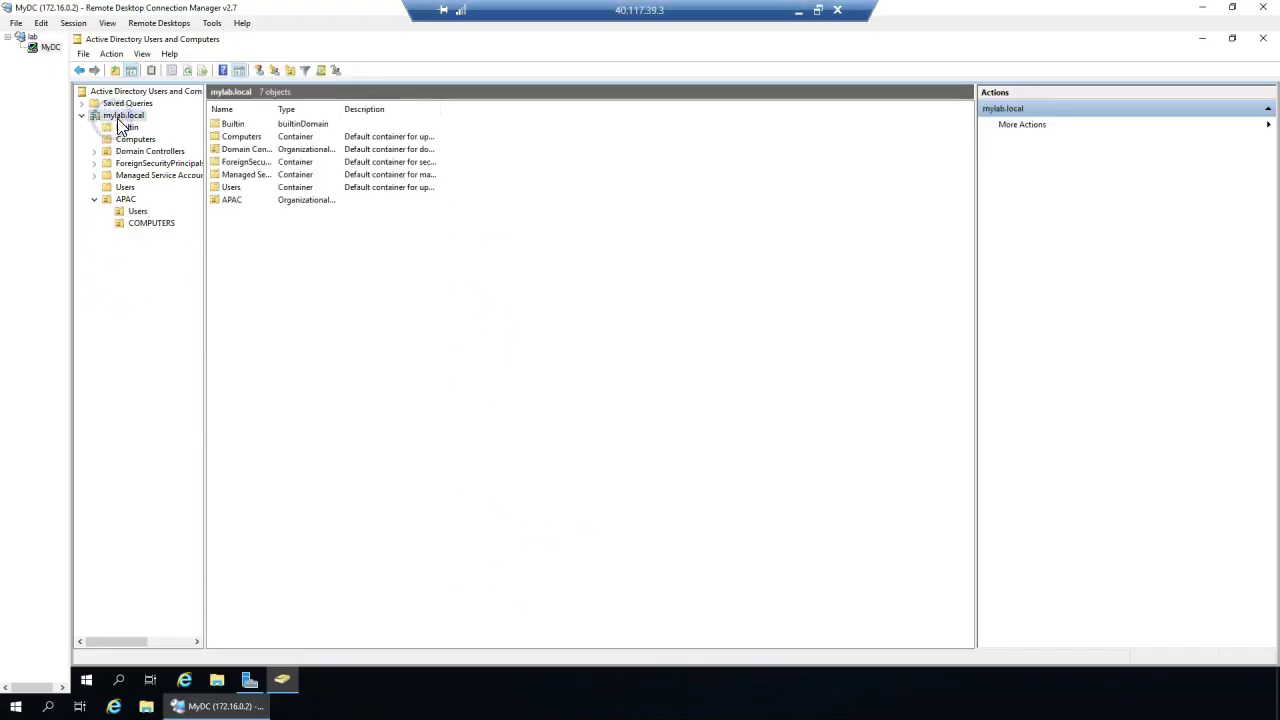
left_click(139, 212)
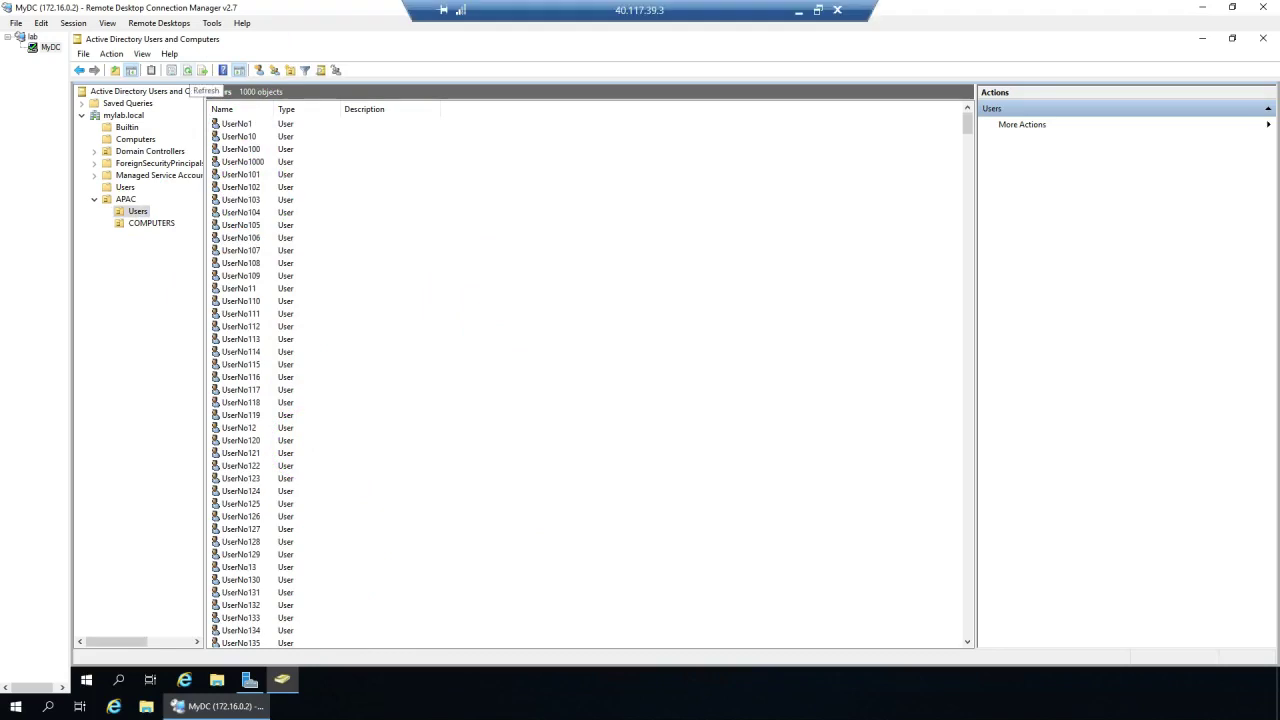
left_click(799, 11)
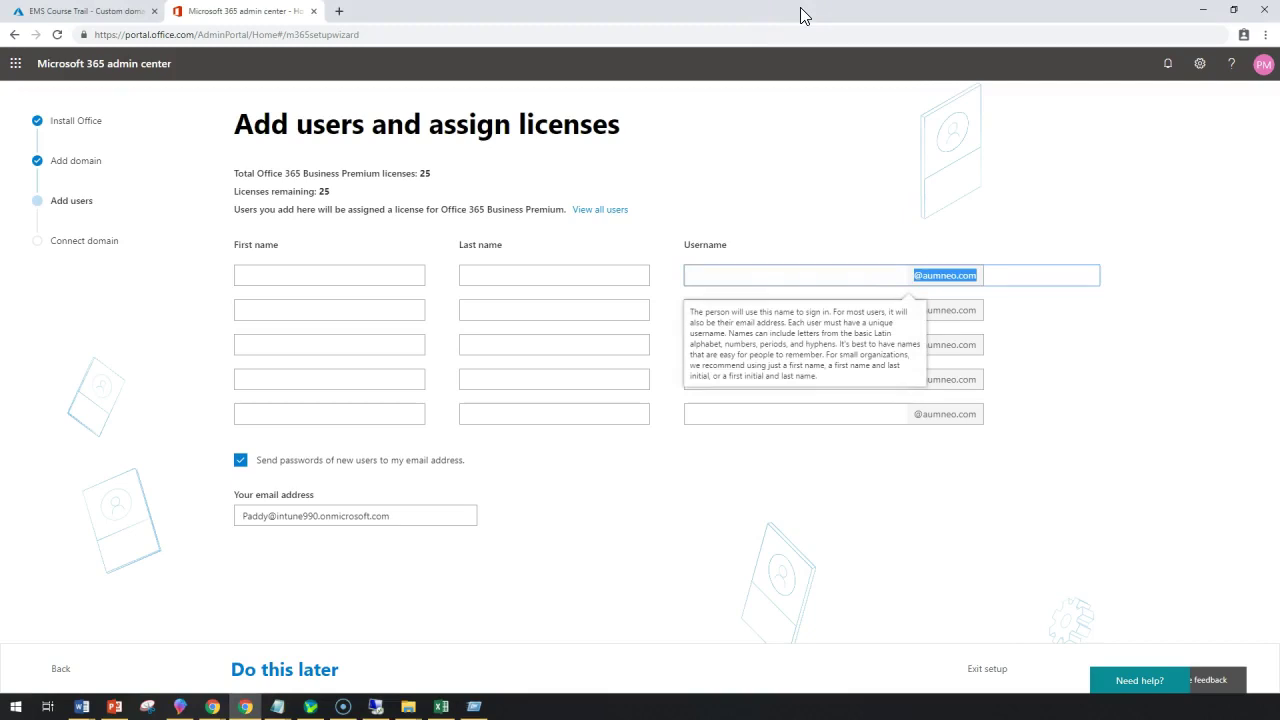
left_click(320, 275)
type("test")
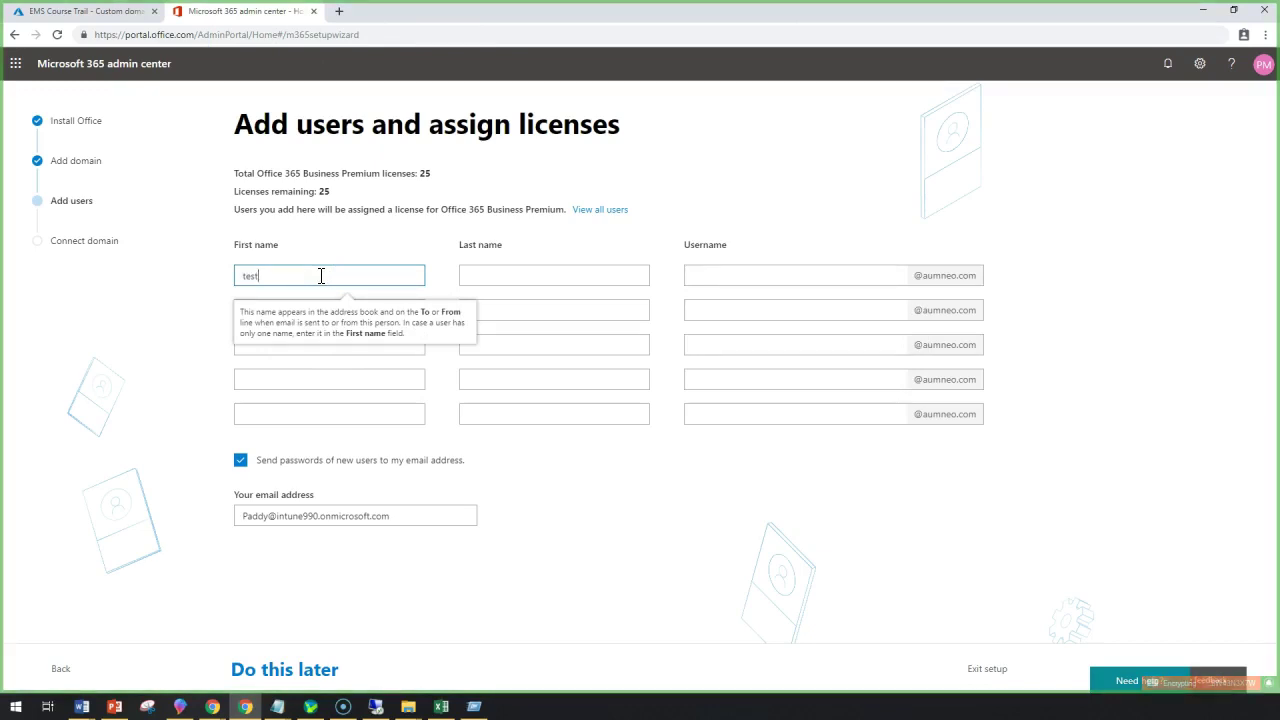
left_click(471, 277)
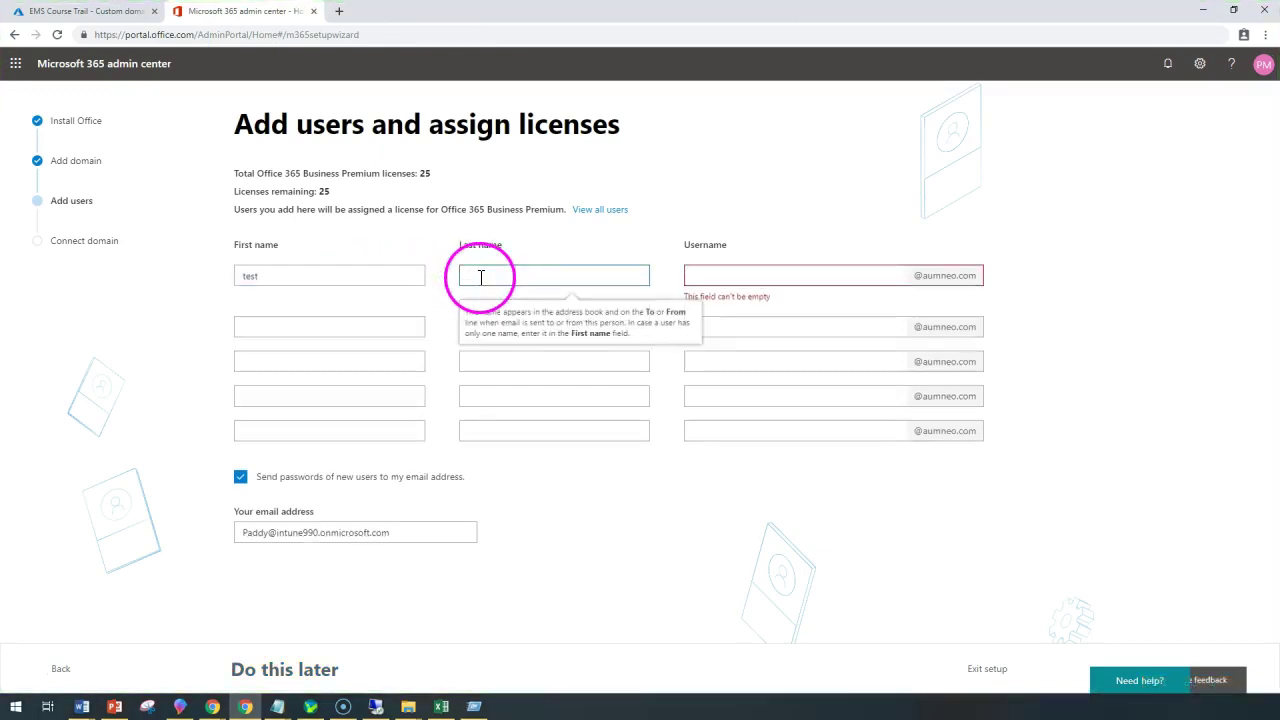
type("User")
key("Tab")
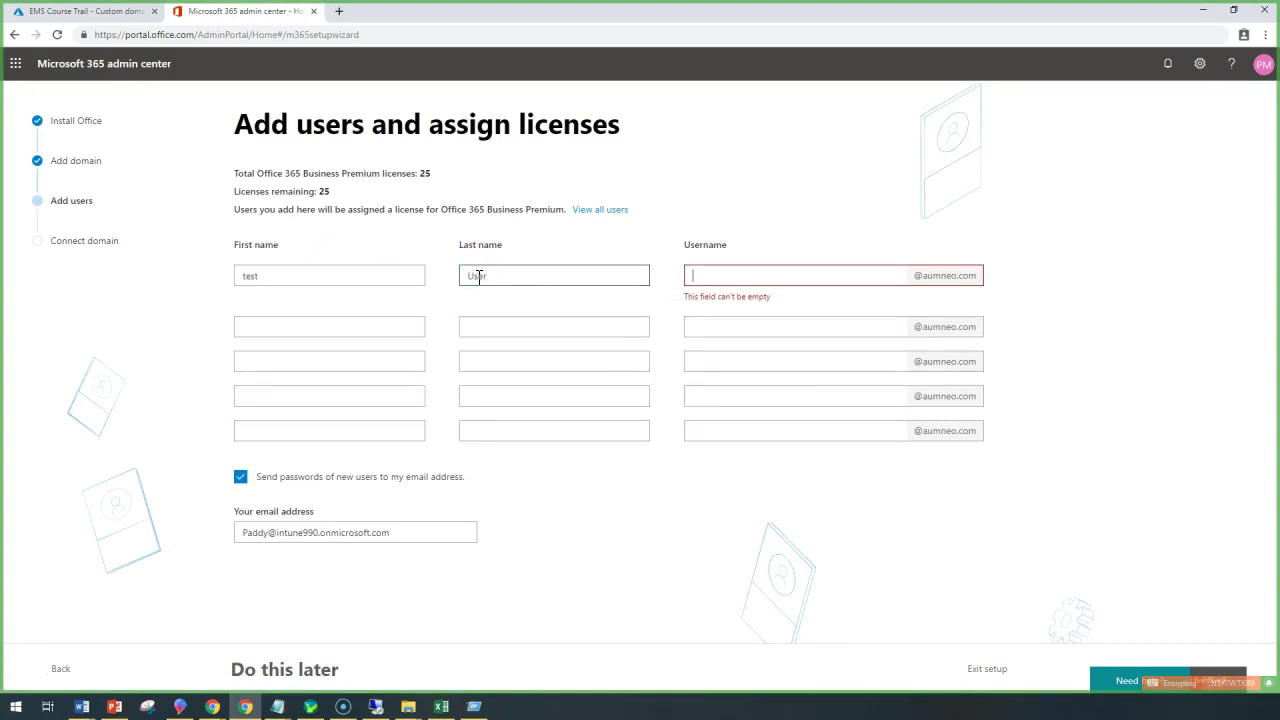
left_click(837, 309)
left_click(771, 277)
key("Tab")
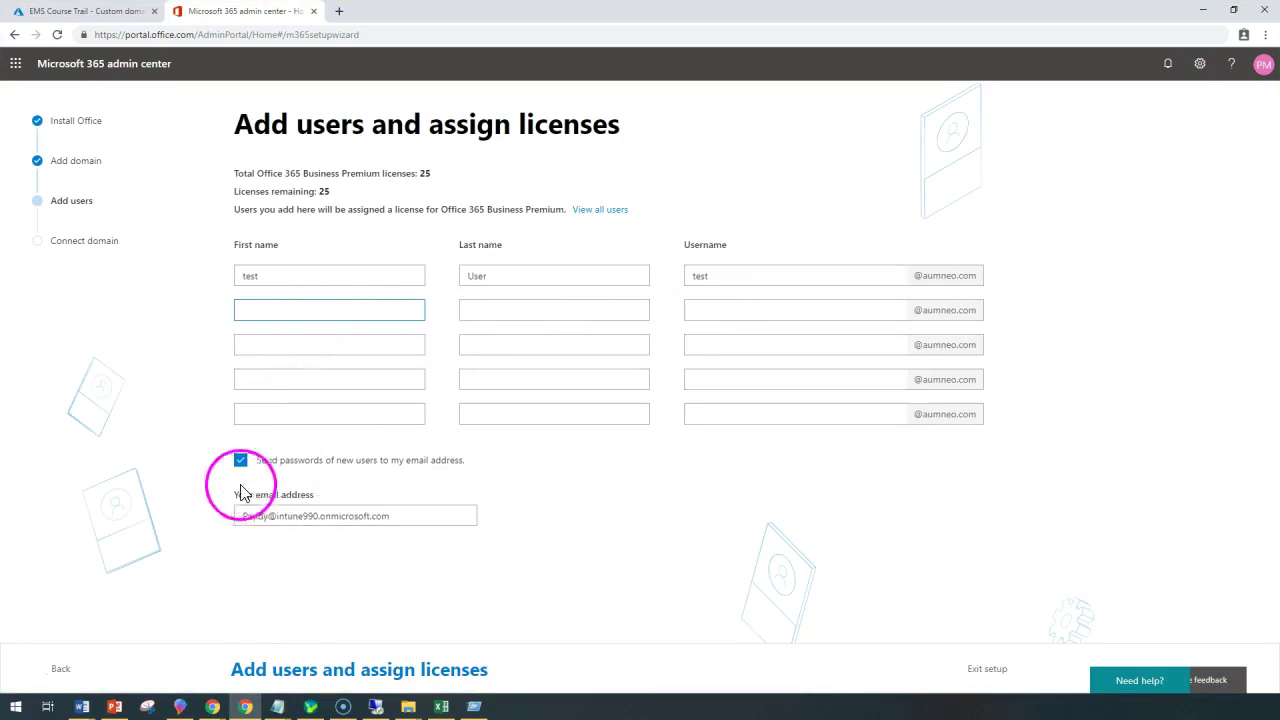
left_click_drag(403, 508, 166, 508)
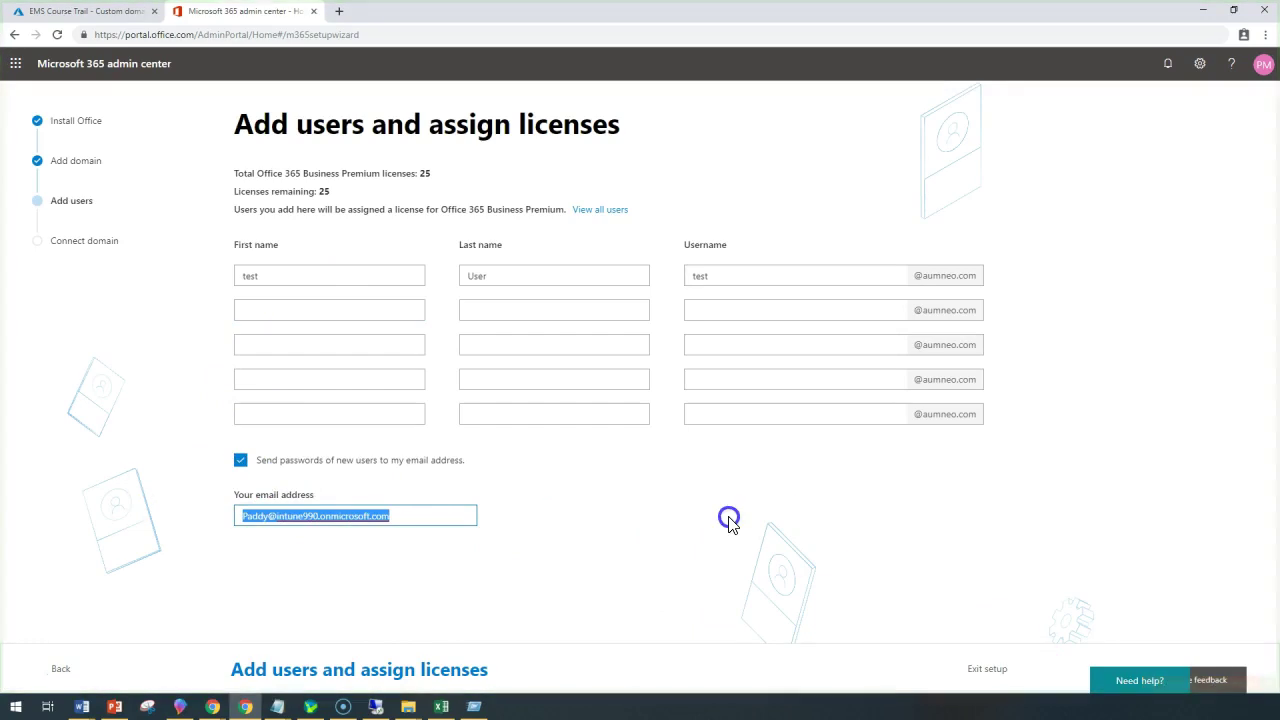
left_click(1125, 660)
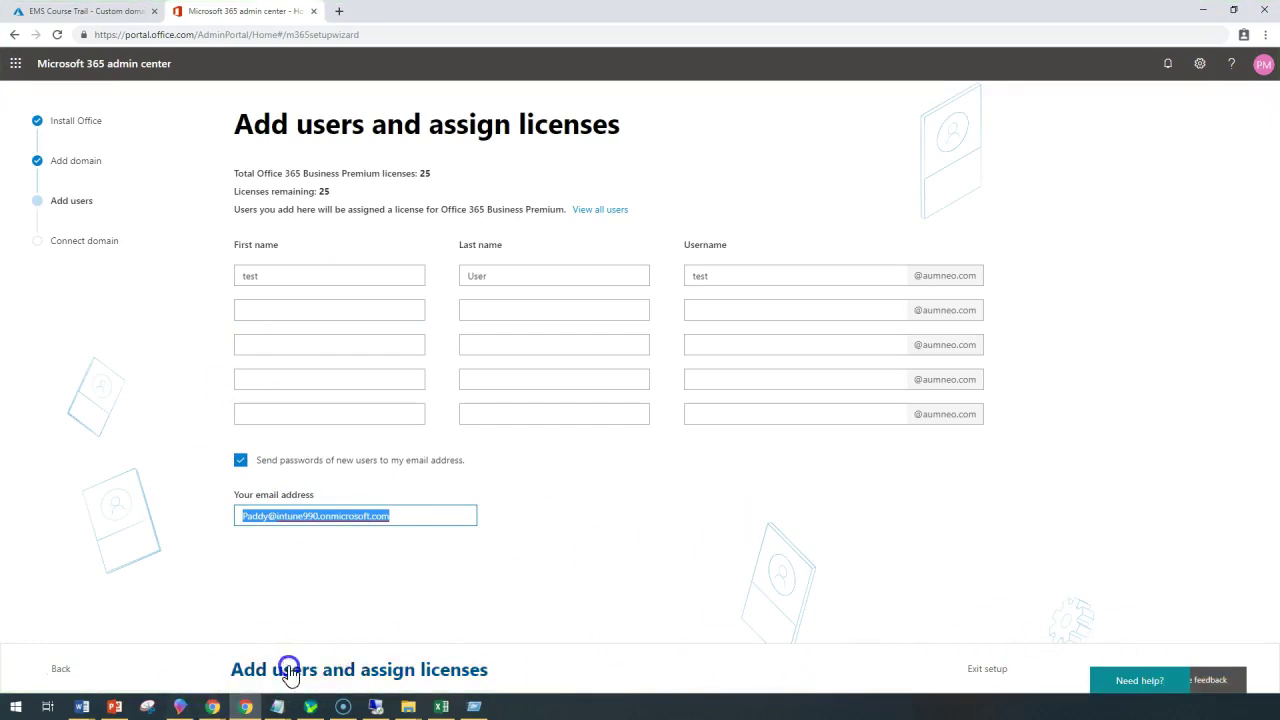
left_click(375, 672)
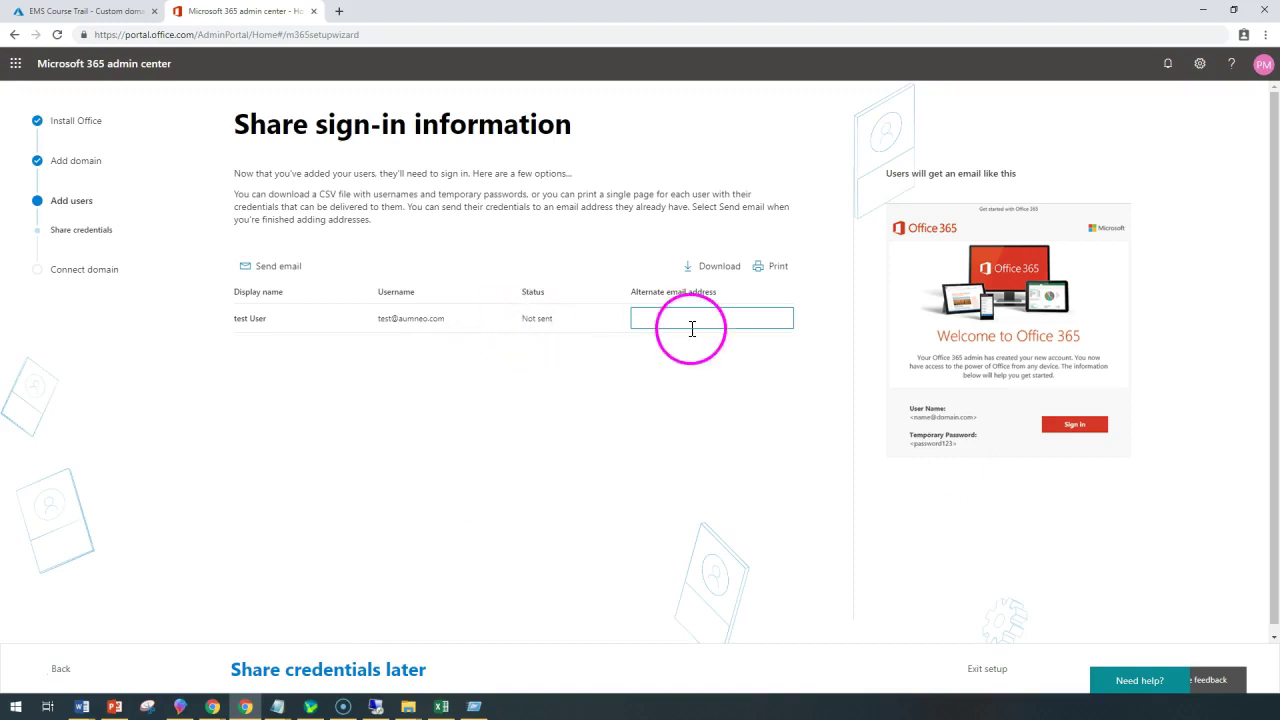
- Download the test user's sign-in details as users.csv and continue to Activate records
left_click_drag(399, 320, 417, 320)
double_click(403, 320)
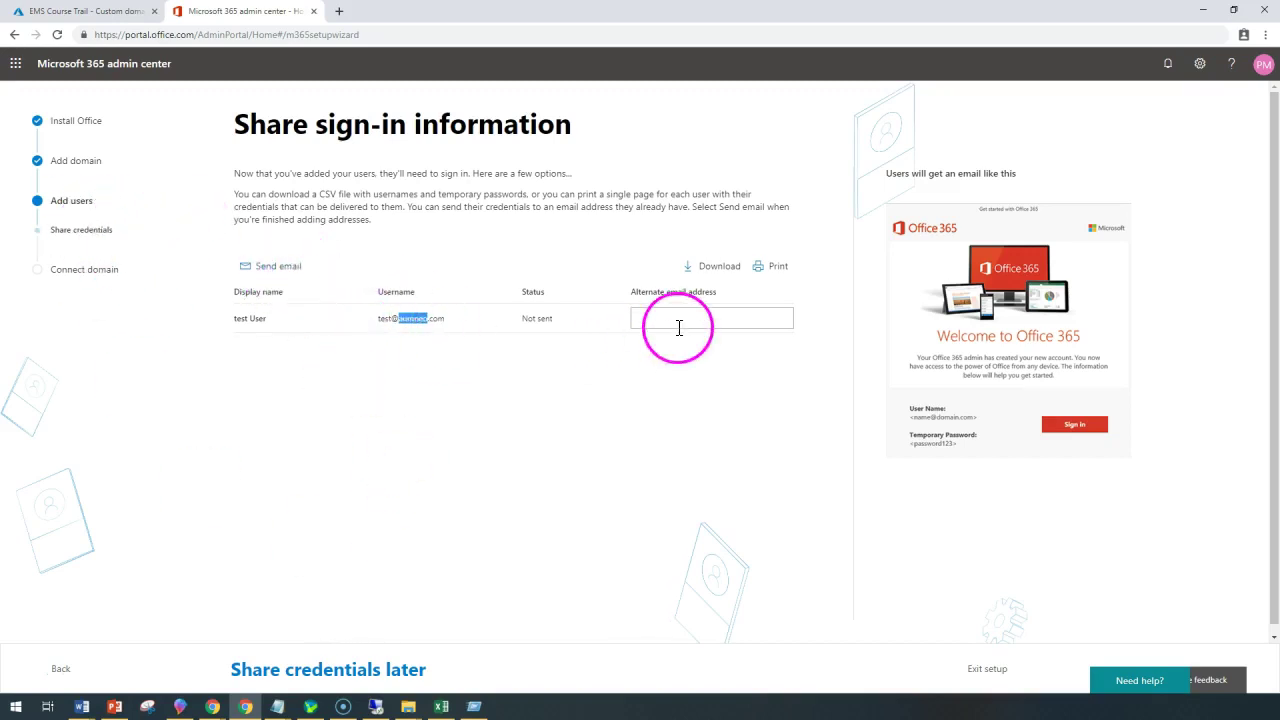
left_click(722, 268)
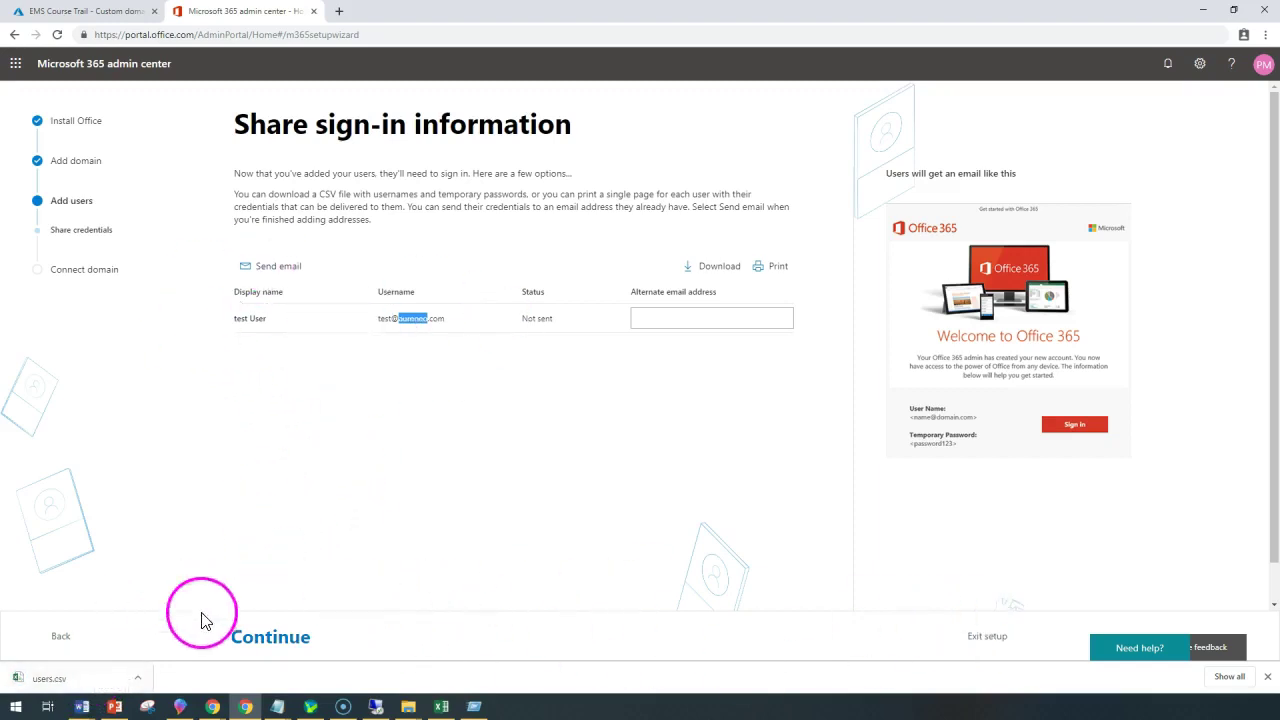
left_click(281, 648)
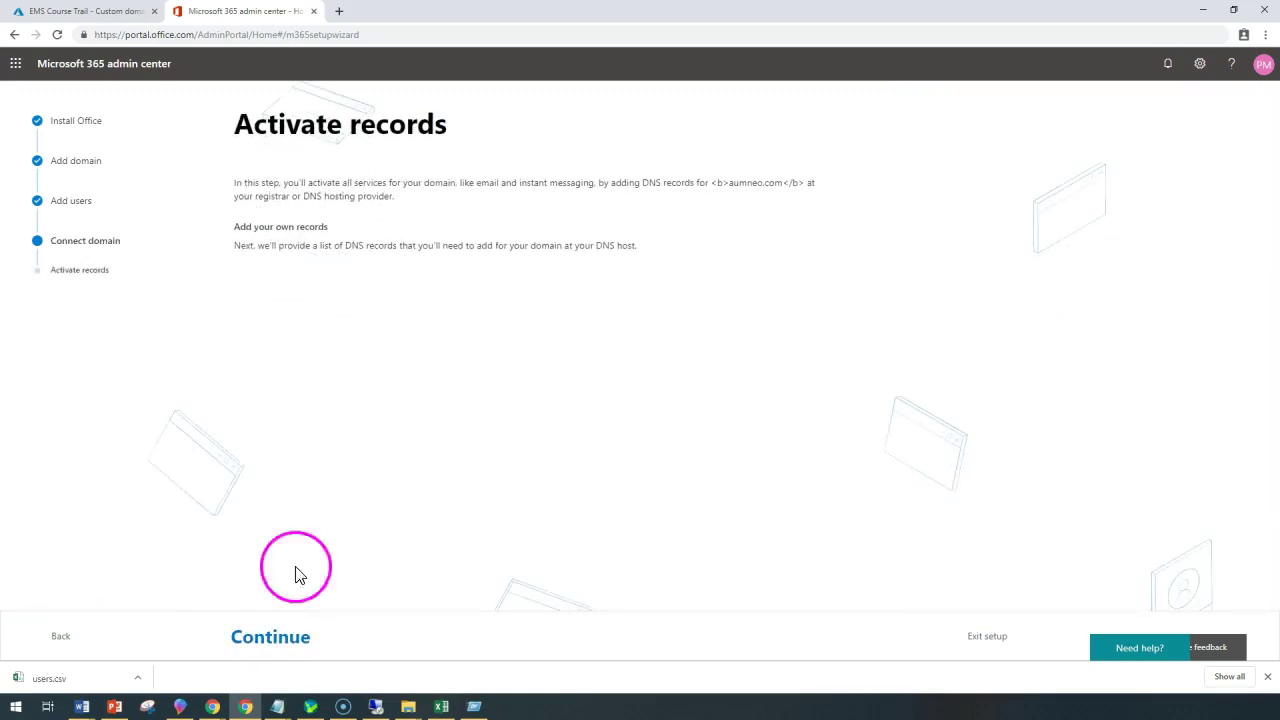
- Read the Activate records notes on adding aumneo.com DNS records at the host, then continue
left_click_drag(254, 125, 451, 126)
left_click(466, 250)
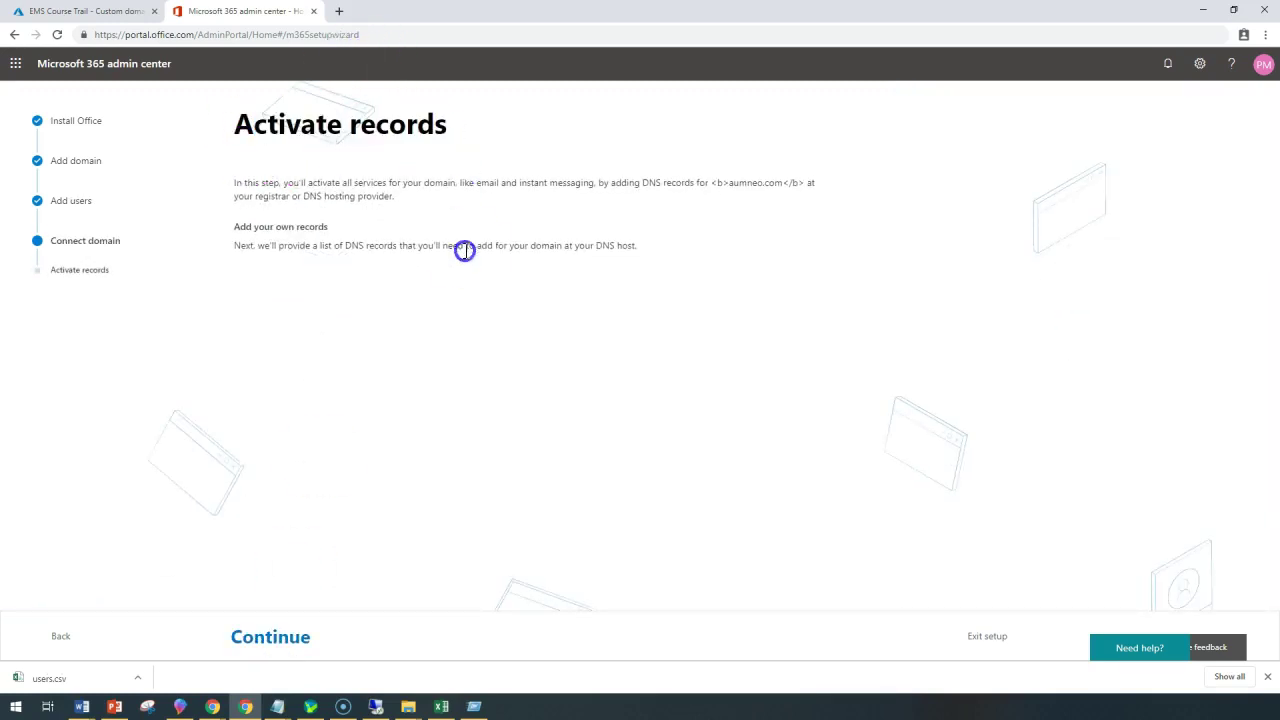
left_click_drag(284, 185, 810, 196)
left_click(600, 181)
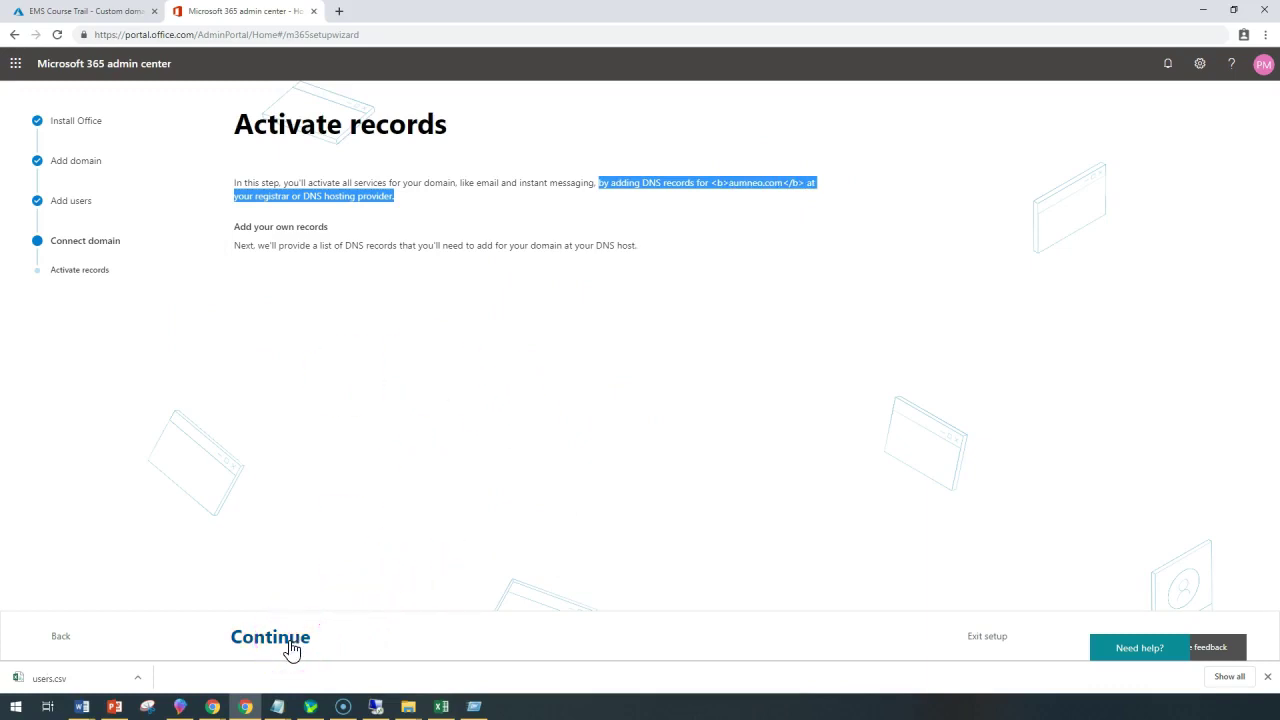
left_click(288, 645)
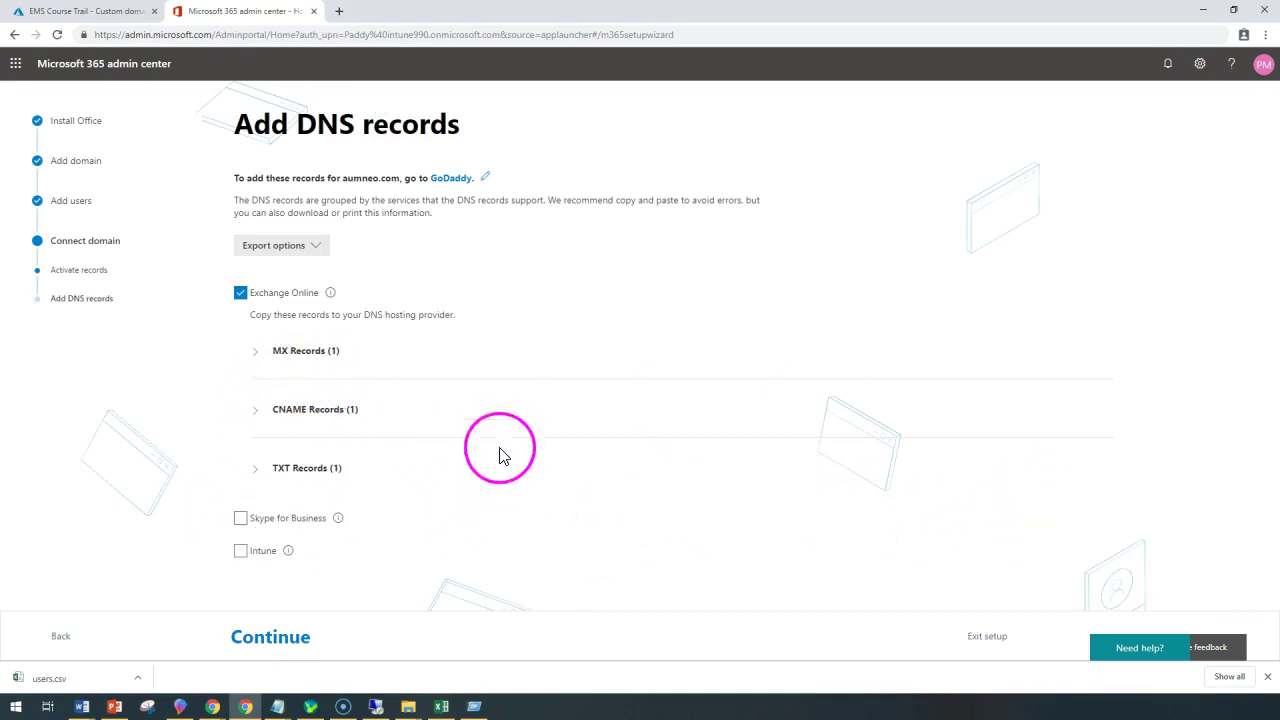
- Expand the MX, CNAME and TXT record details and review them
left_click(256, 352)
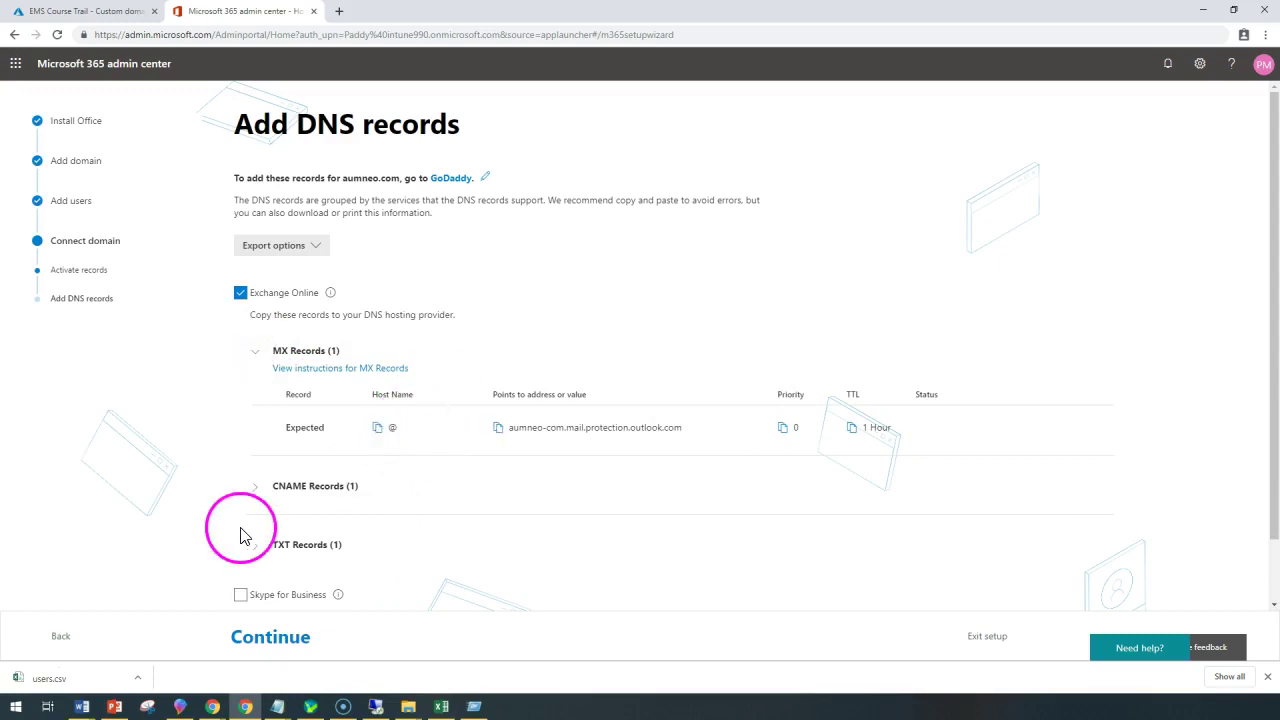
left_click(256, 490)
scroll(257, 497, "down", 2)
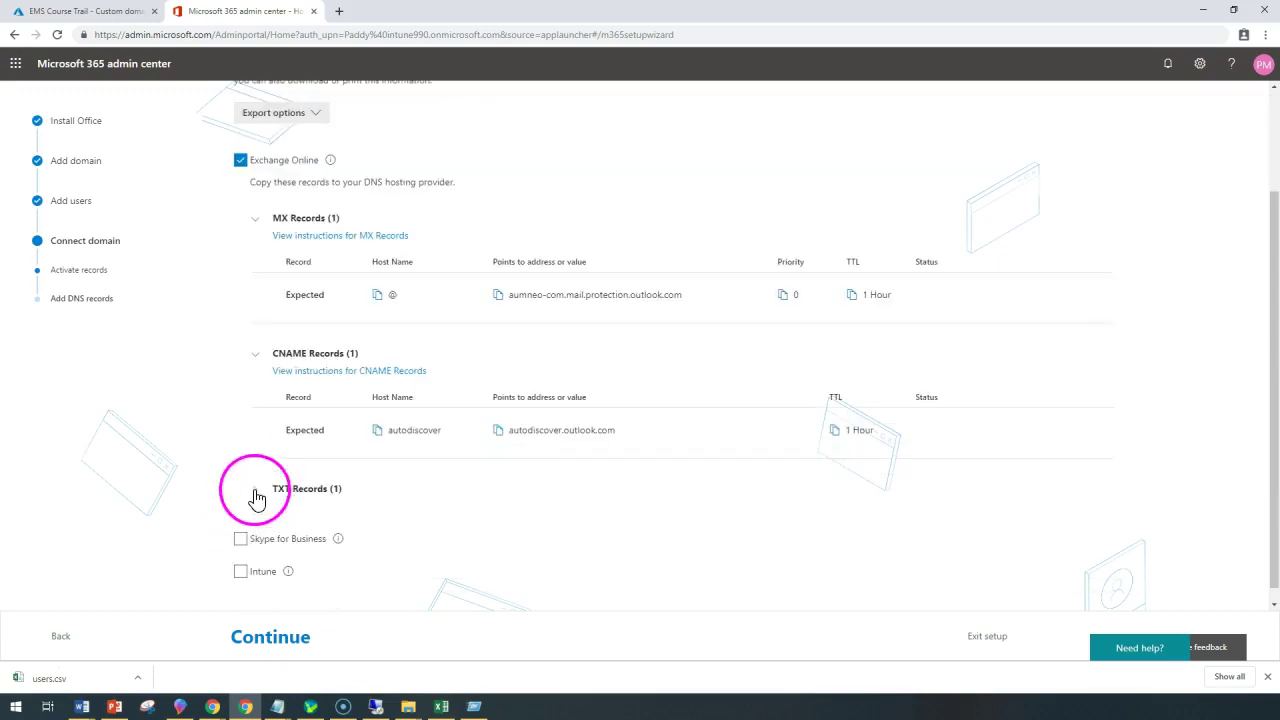
left_click(256, 492)
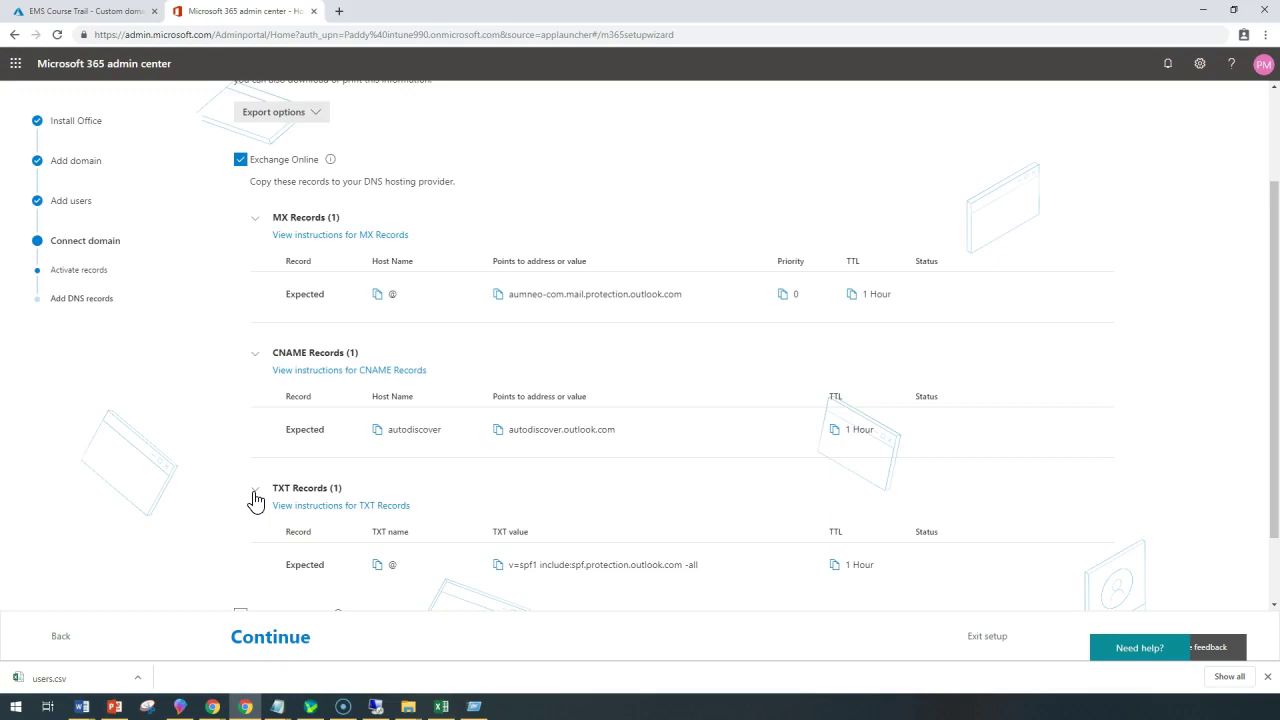
scroll(255, 500, "down", 1)
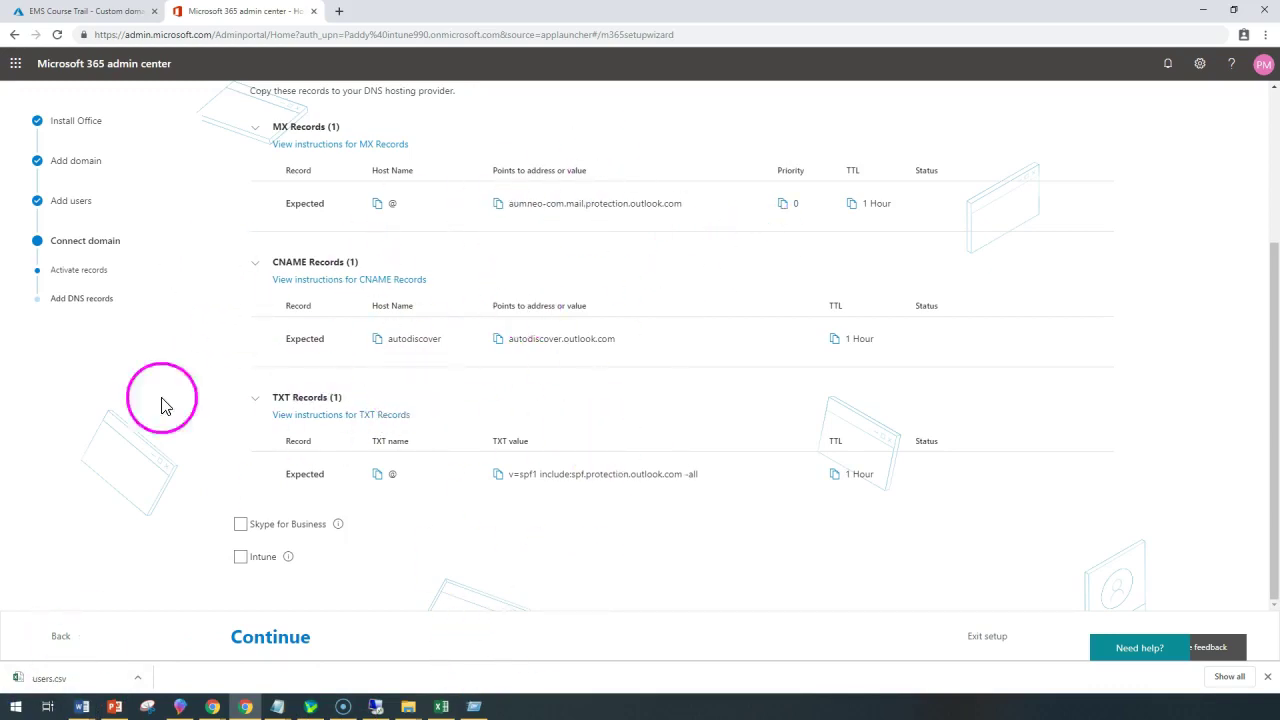
scroll(380, 400, "up", 2)
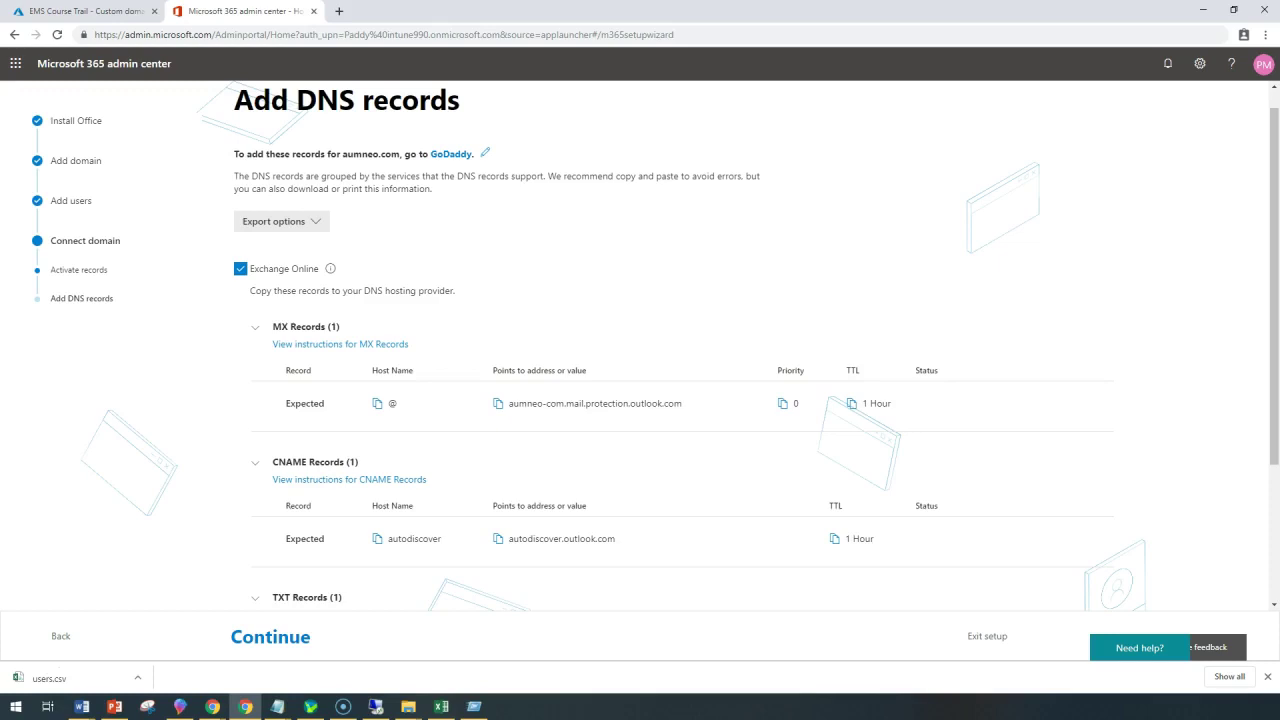
- Copy the MX record's value and bring GoDaddy's DNS page forward
left_click(586, 406)
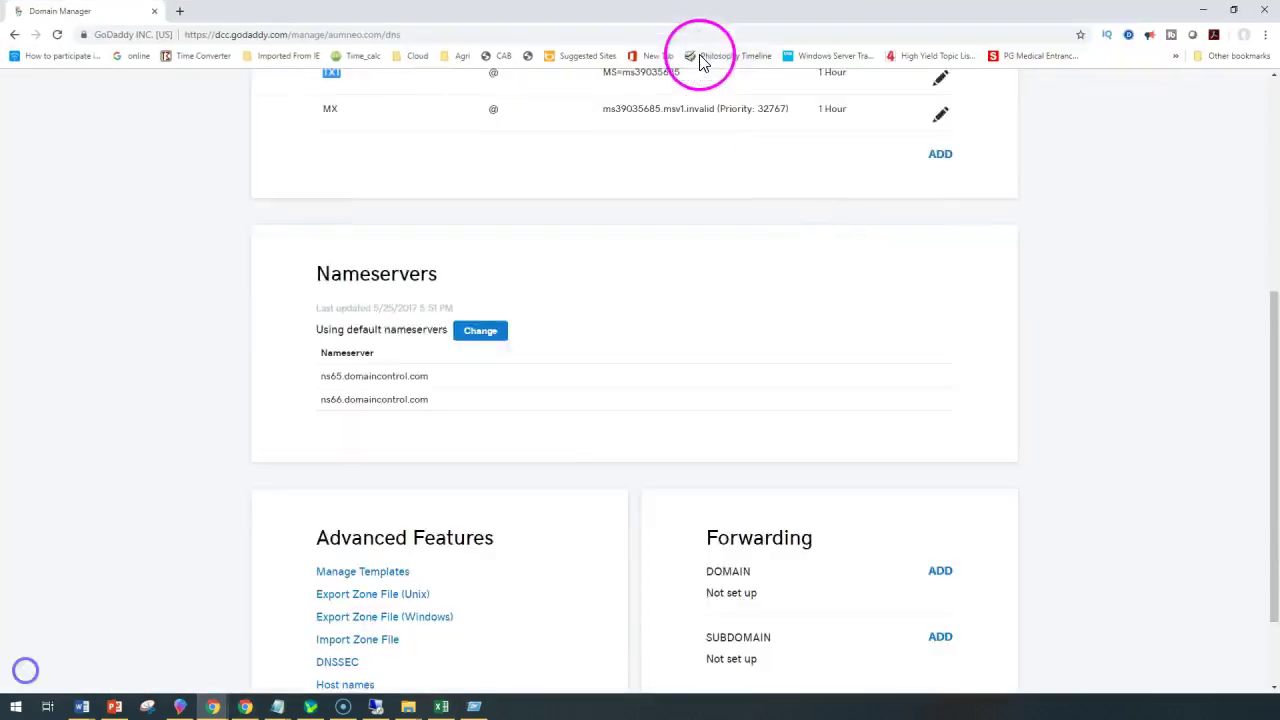
scroll(640, 380, "up", 2)
left_click(938, 360)
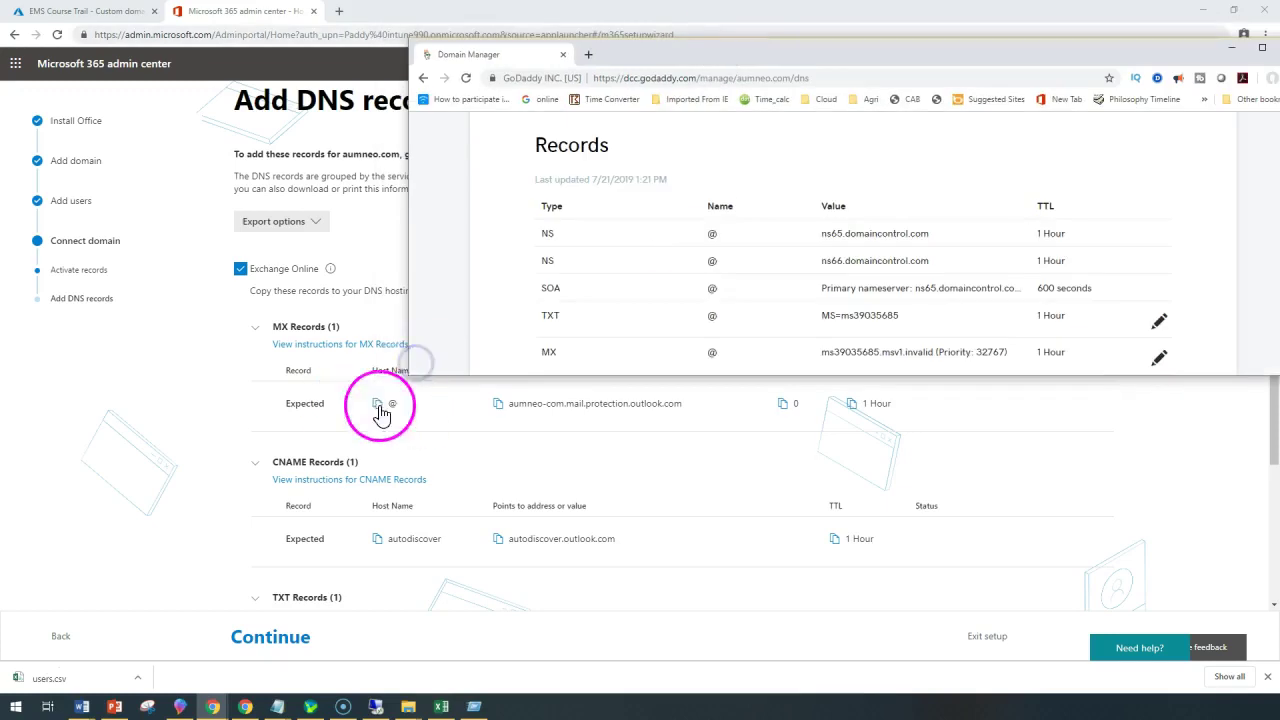
- Start a new MX record in GoDaddy with host @
scroll(600, 300, "down", 2)
left_click(600, 297)
left_click(614, 408)
left_click(790, 299)
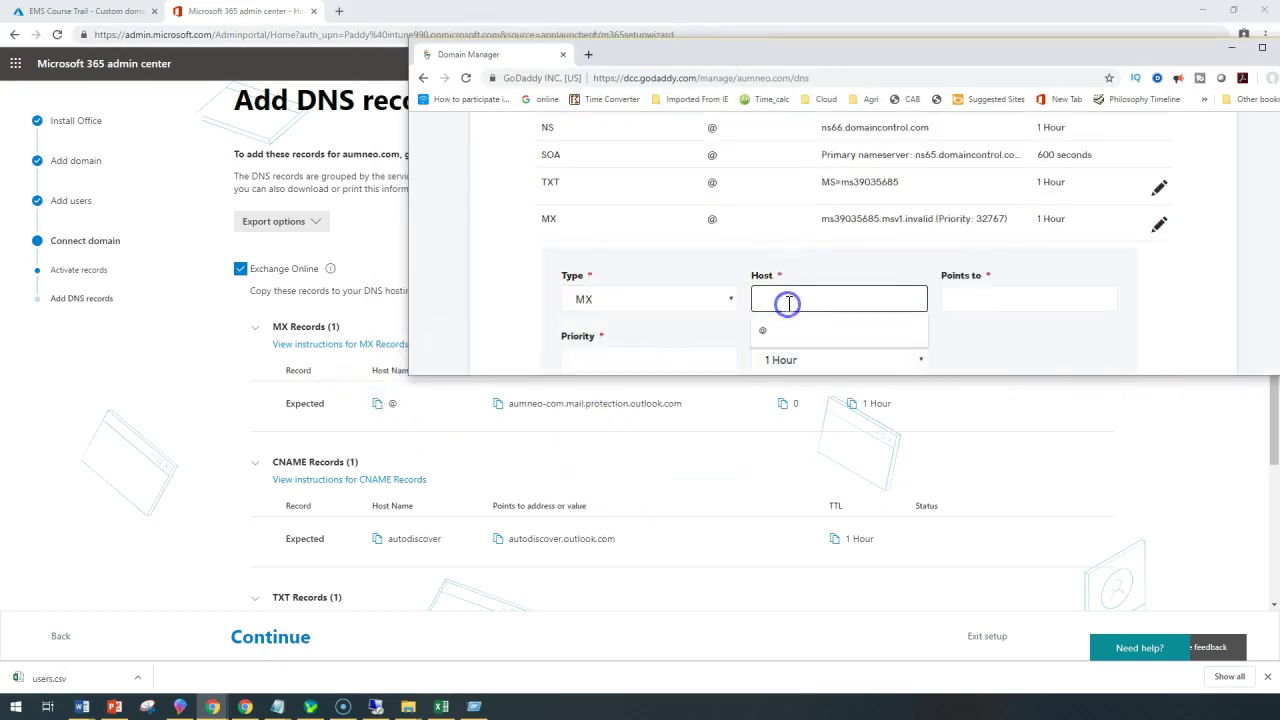
type("@")
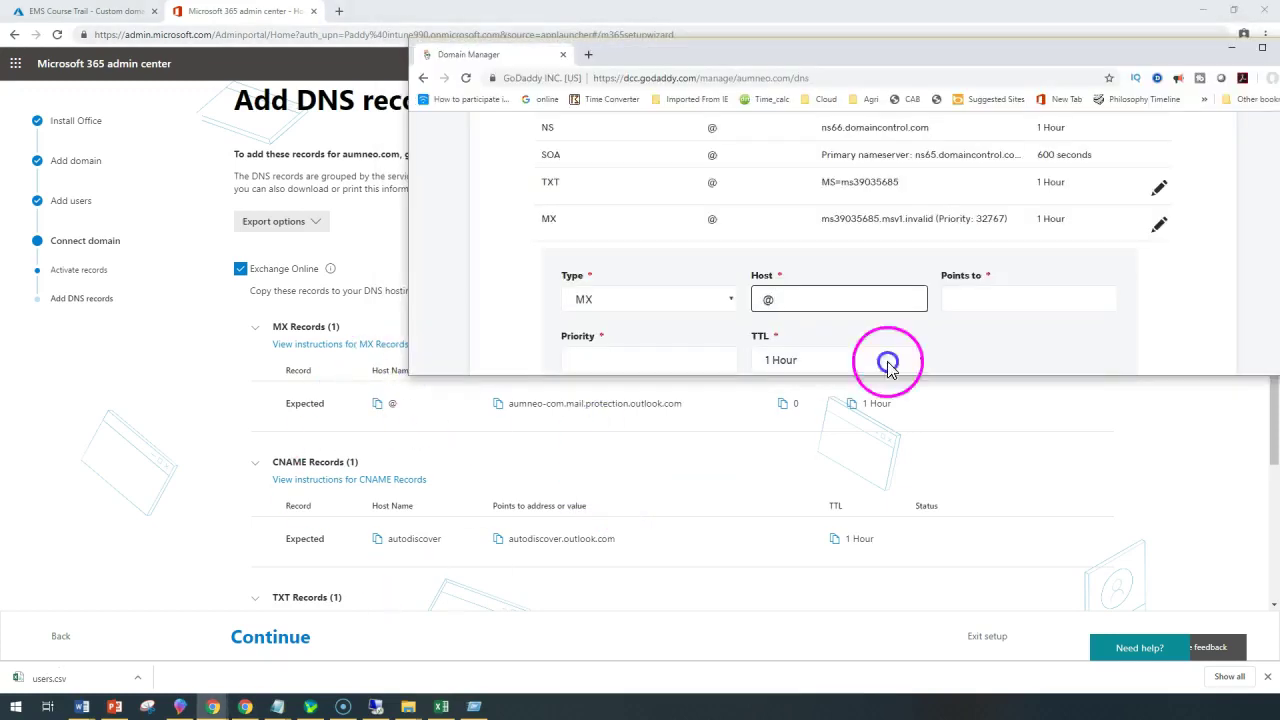
key("Tab")
- Point the MX record to the Exchange Online address with priority 0 and save it
left_click(787, 410)
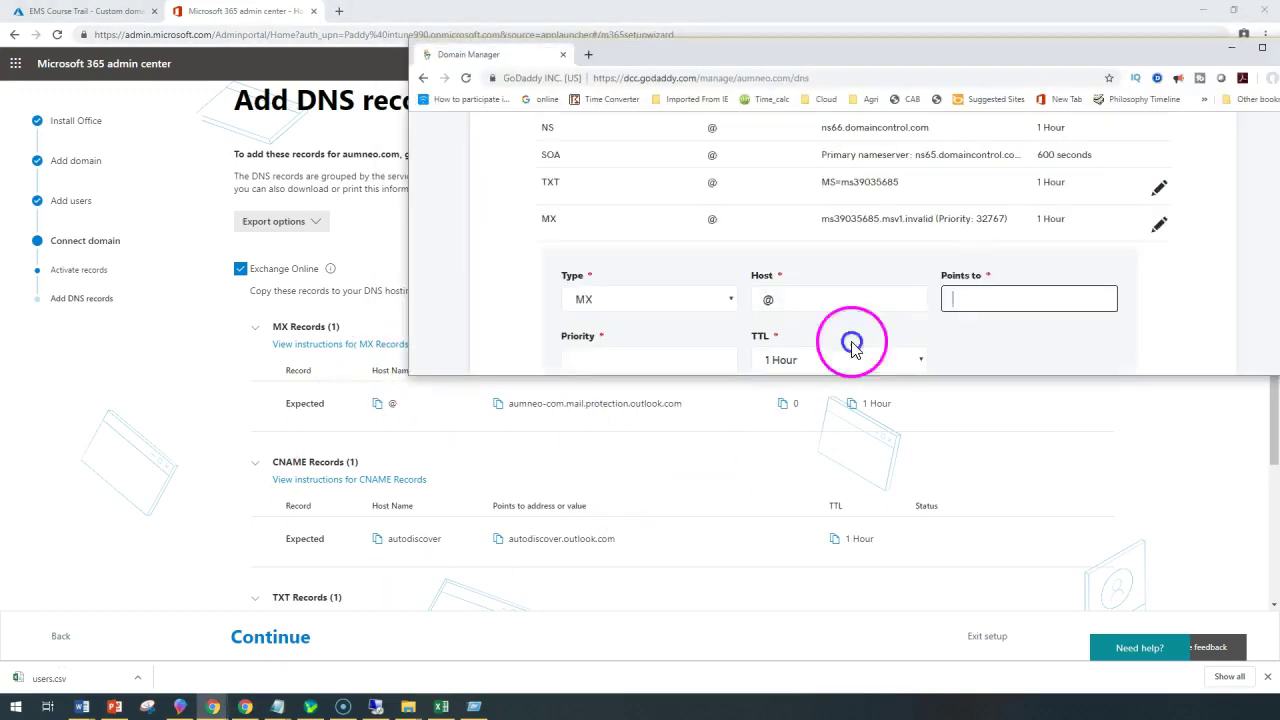
left_click(970, 316)
key("ctrl+v")
key("BackSpace")
left_click(493, 406)
left_click(930, 320)
key("ctrl+v")
scroll(780, 280, "down", 1)
left_click(619, 226)
type("0")
left_click(1011, 269)
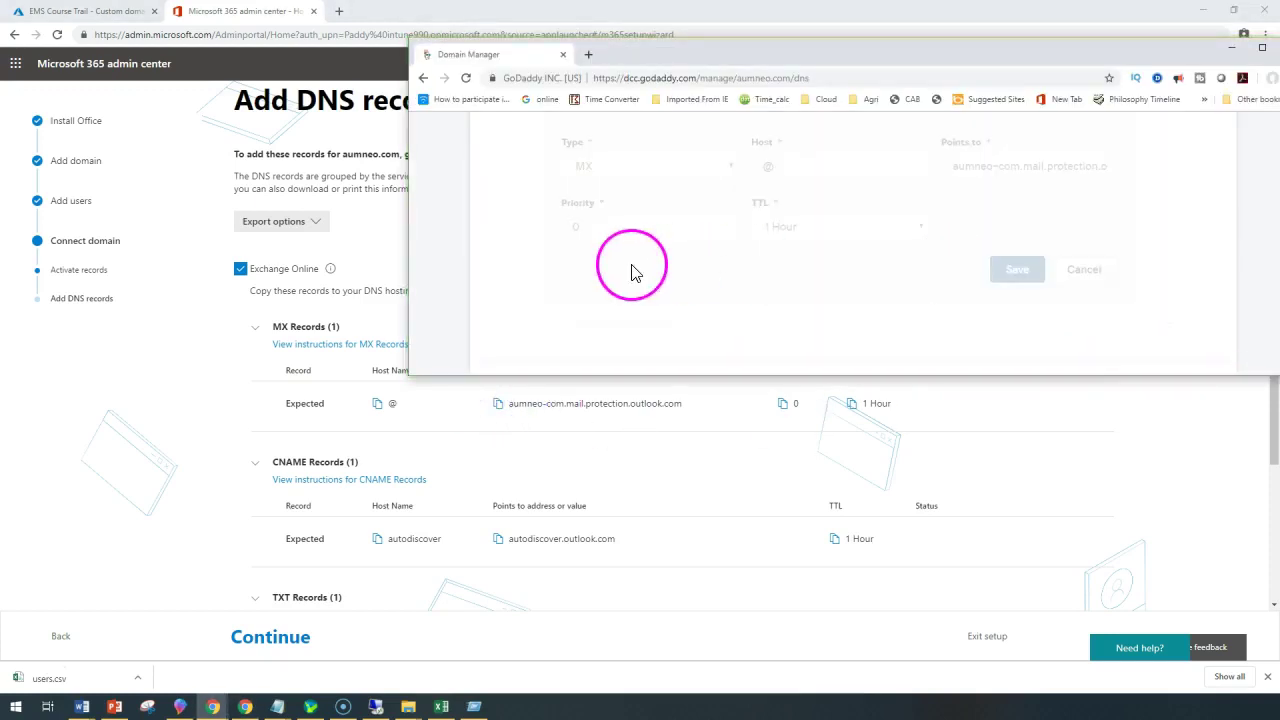
- Check the saved MX record in GoDaddy's record list
scroll(692, 343, "down", 3)
scroll(700, 337, "up", 3)
scroll(543, 277, "down", 1)
left_click_drag(543, 277, 1089, 277)
triple_click(676, 413)
scroll(676, 413, "down", 1)
- Copy the autodiscover host name and begin a new CNAME record in GoDaddy
left_click(379, 477)
key("alt+Tab")
scroll(614, 309, "up", 2)
left_click(614, 309)
scroll(1000, 280, "down", 3)
left_click(1160, 263)
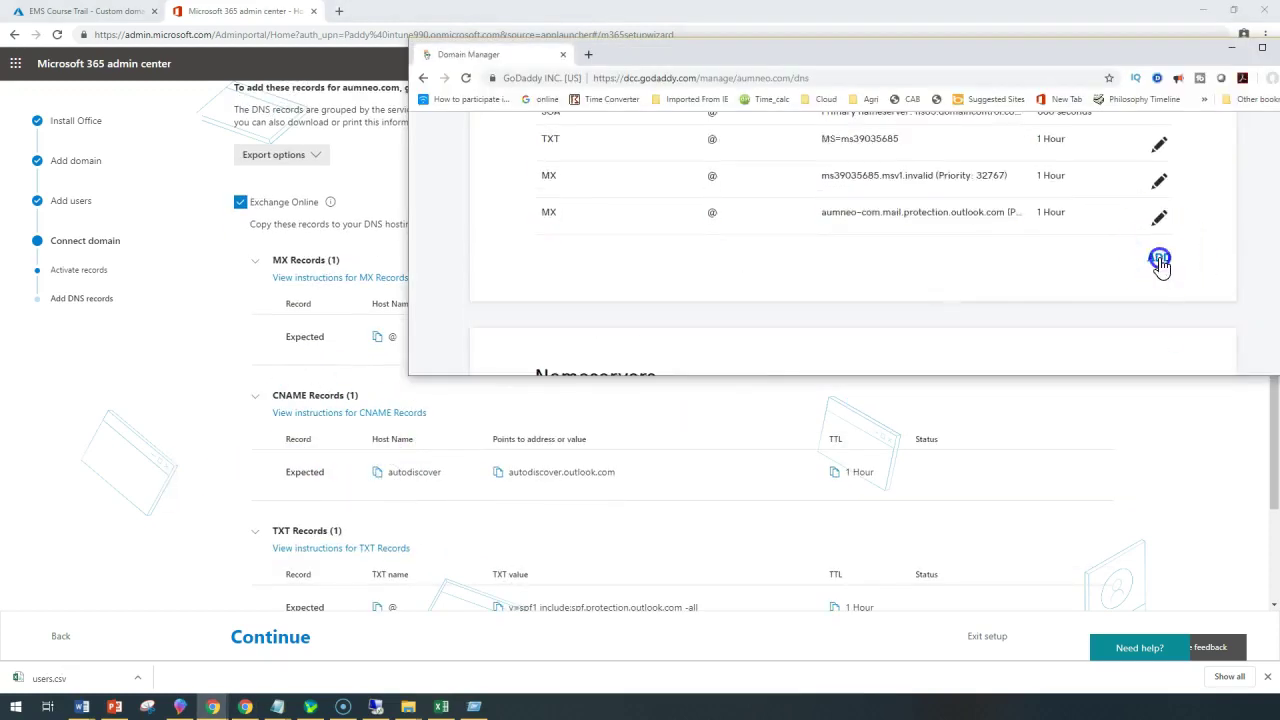
left_click_drag(584, 45, 819, 17)
left_click(856, 255)
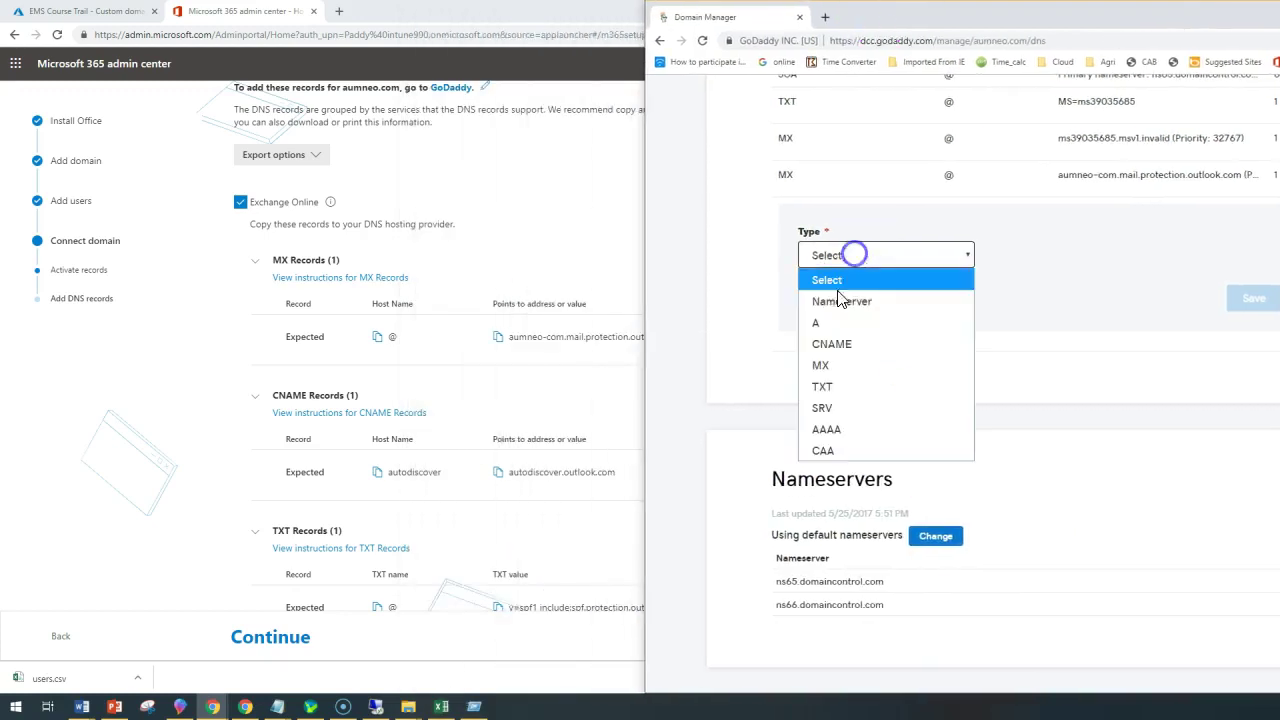
left_click(831, 343)
- Set the CNAME host autodiscover pointing to autodiscover.outlook.com and save it
left_click(1034, 254)
key("ctrl+v")
left_click(1206, 257)
key("alt+Tab")
key("alt+Tab")
key("ctrl+v")
left_click_drag(894, 15, 513, 91)
left_click(849, 505)
key("alt+Tab")
scroll(400, 277, "down", 2)
left_click(826, 290)
- Add a TXT record with host @ and the SPF value, then reveal the Skype for Business records
scroll(300, 515, "down", 2)
left_click(252, 487)
left_click(498, 540)
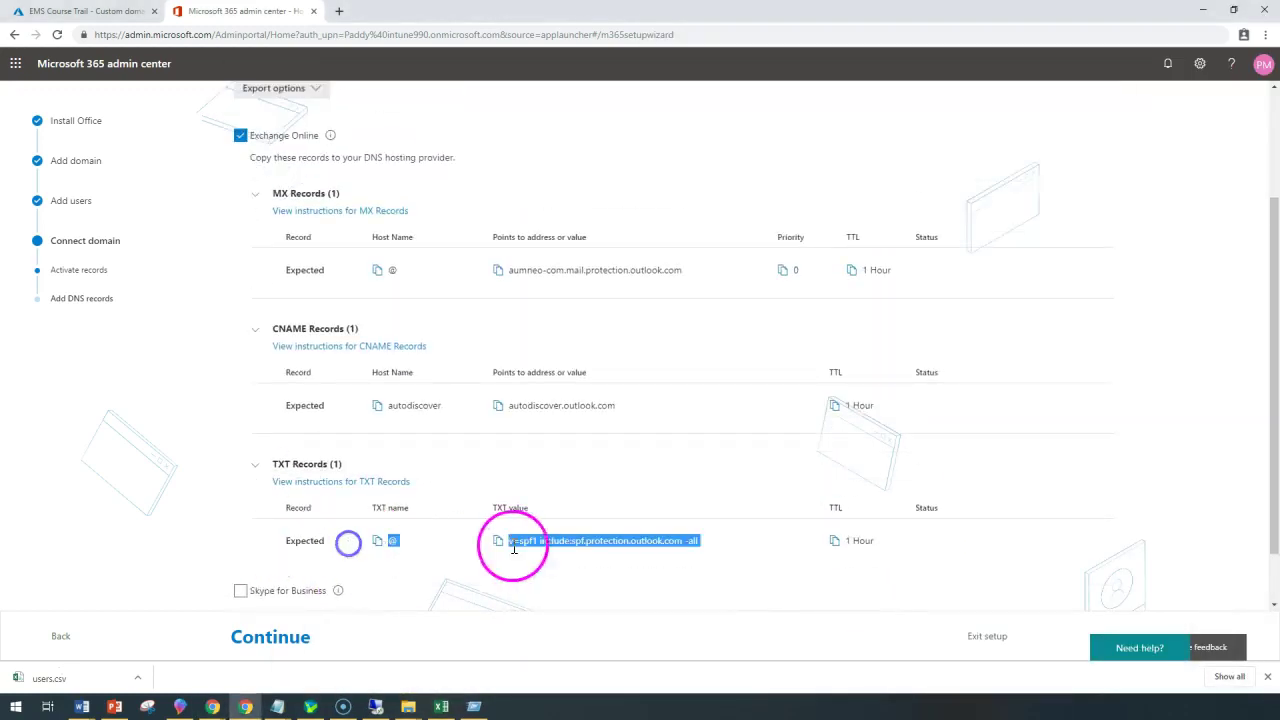
key("alt+Tab")
scroll(905, 268, "up", 1)
left_click(443, 421)
left_click(646, 291)
type("@")
key("Tab")
key("ctrl+v")
left_click(828, 383)
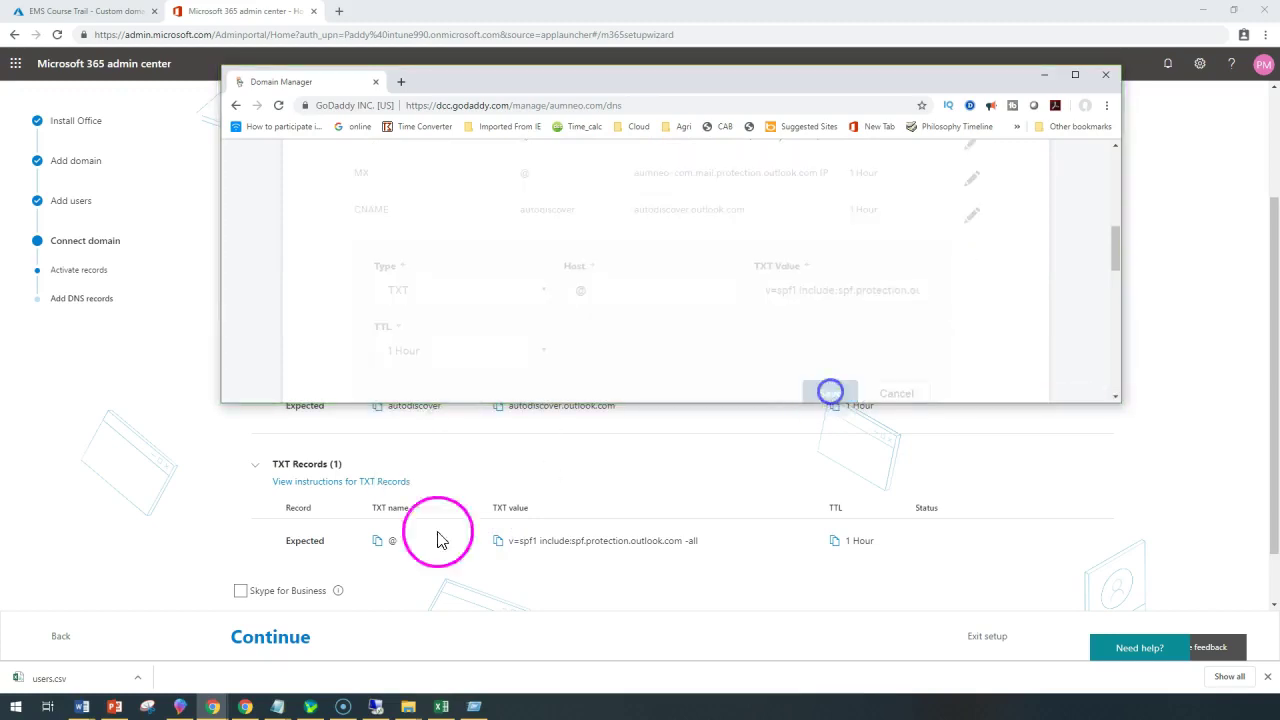
left_click(289, 555)
scroll(443, 534, "down", 3)
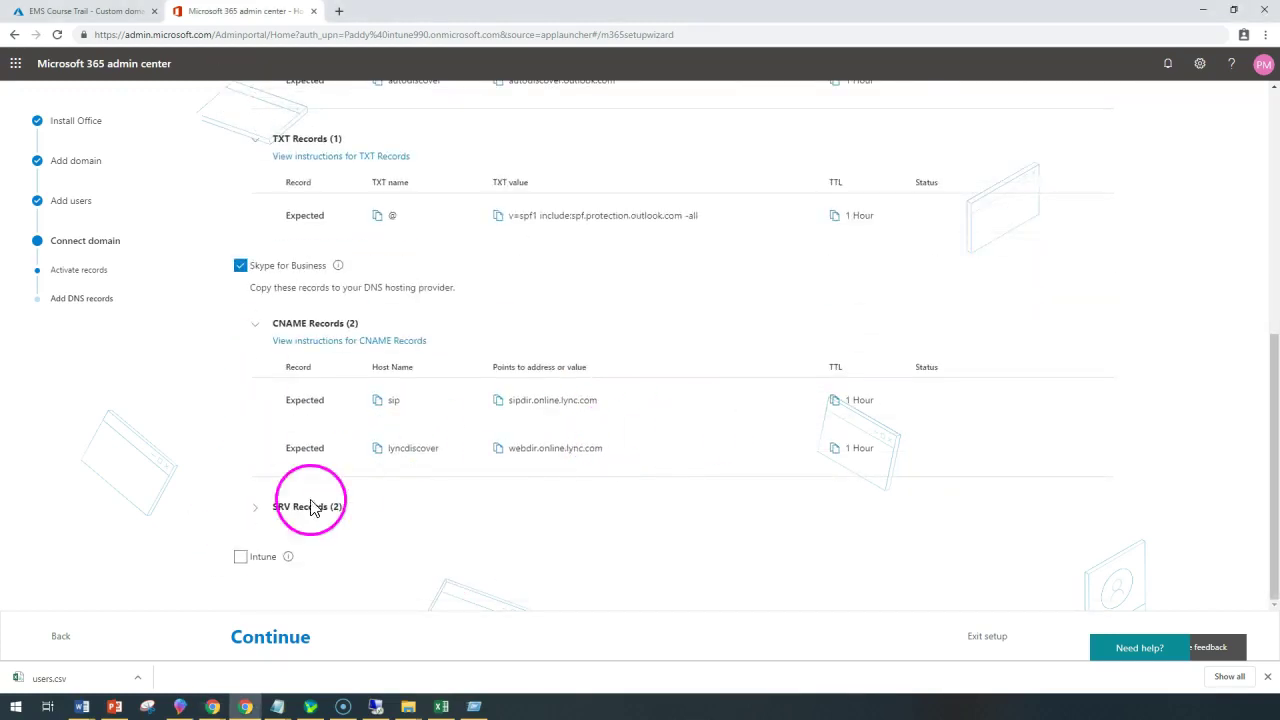
- Add a CNAME record with host sip in GoDaddy DNS Management
left_click(386, 702)
left_click_drag(500, 82, 688, 39)
left_click(646, 283)
left_click(606, 370)
left_click(805, 280)
type("sip")
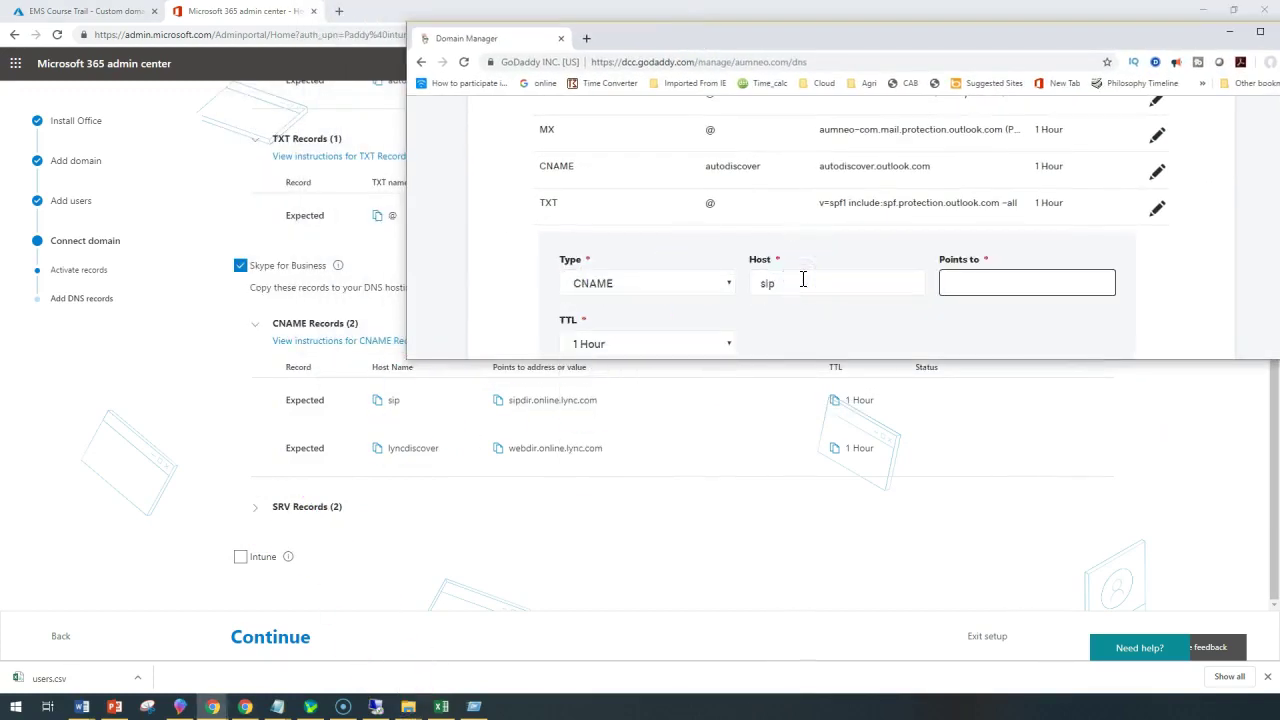
left_click(499, 402)
left_click(846, 354)
key("Return")
- Add a CNAME record lyncdiscover pointing to webdir.online.lync.com
left_click(1160, 222)
left_click(652, 256)
left_click(606, 320)
left_click(811, 252)
left_click(380, 450)
key("alt+Tab")
key("ctrl+v")
left_click(992, 252)
left_click(500, 450)
key("alt+Tab")
key("ctrl+v")
left_click(1018, 352)
- Start a new SRV record with service _sip, protocol _tls and name @
left_click(250, 515)
scroll(420, 508, "down", 3)
key("alt+Tab")
left_click(1155, 253)
left_click(647, 290)
left_click(626, 443)
left_click(777, 290)
left_click(377, 458)
key("alt+Tab")
key("ctrl+v")
left_click(980, 294)
type("_tls")
key("Tab")
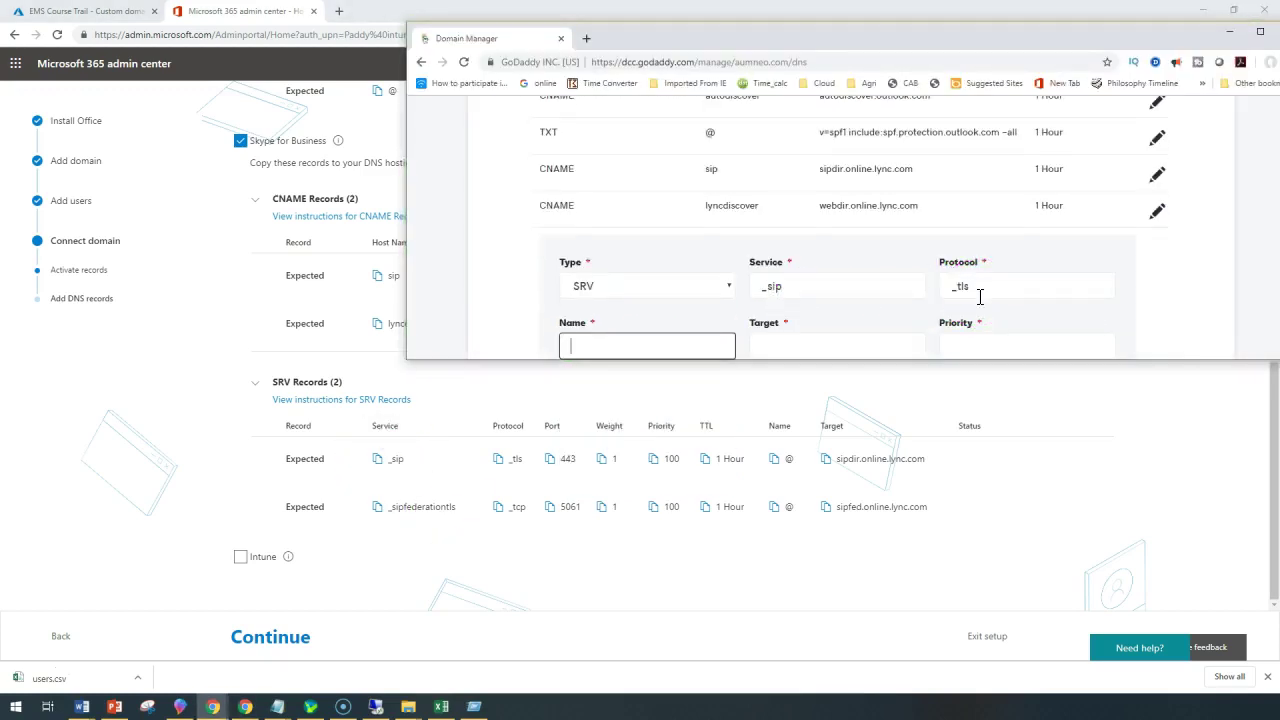
type("@")
key("Tab")
- Finish the _sip SRV record: target sipdir.online.lync.com, priority 99, weight 1, port 100, and save
left_click(826, 462)
key("alt+Tab")
left_click(880, 333)
key("ctrl+v")
left_click(975, 347)
type("99")
scroll(663, 271, "down", 2)
left_click(663, 271)
type("1")
key("Tab")
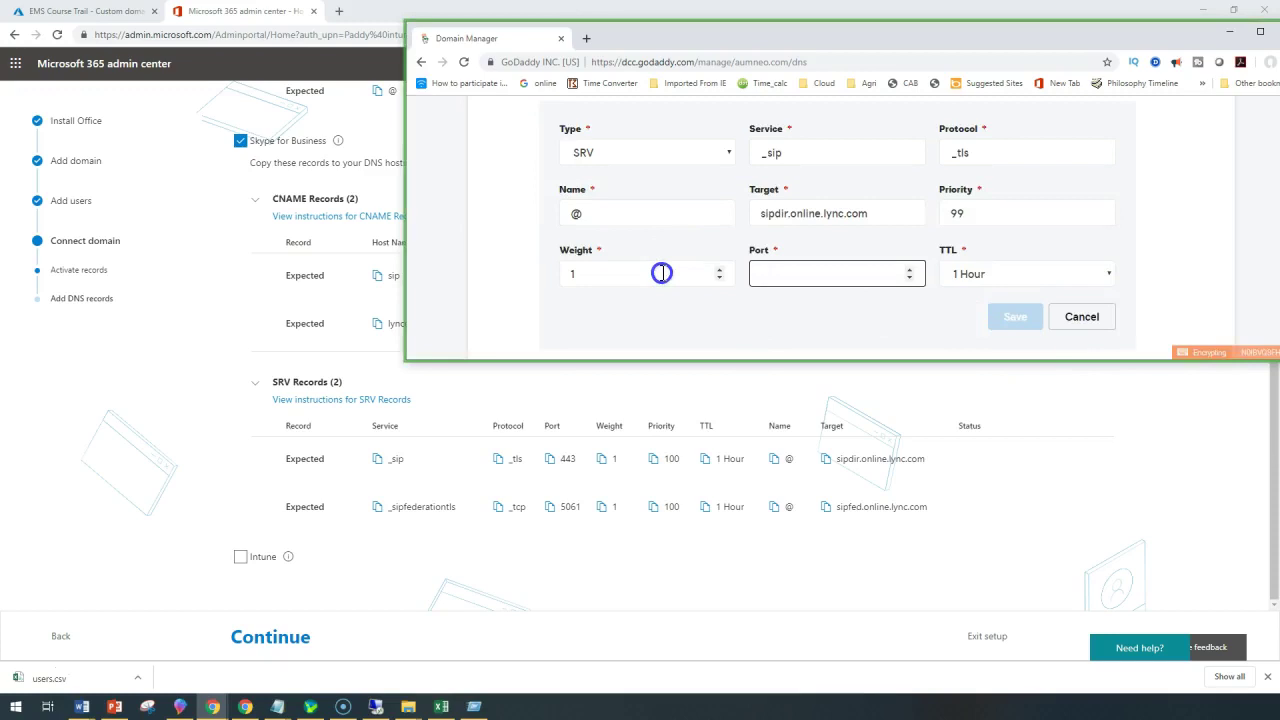
type("100")
left_click(1008, 317)
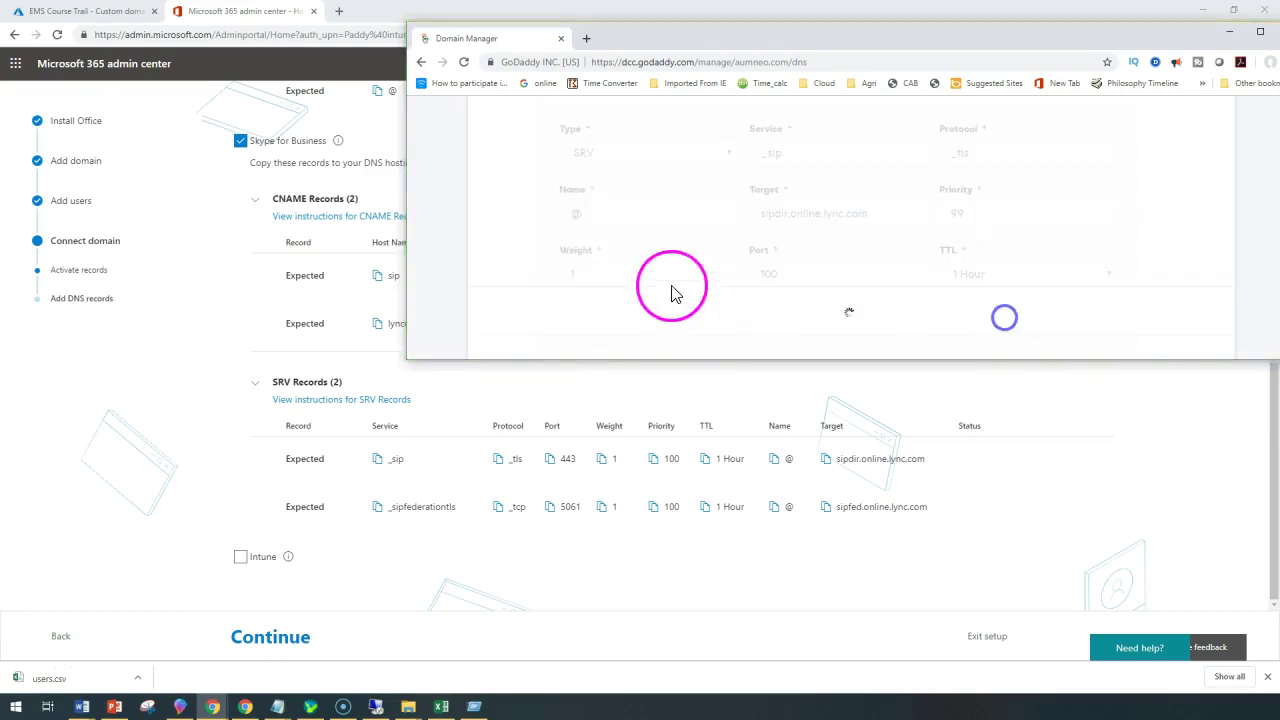
- Begin a second SRV record with the _sipfederationtls service name
scroll(660, 286, "up", 10)
left_click_drag(846, 360, 863, 577)
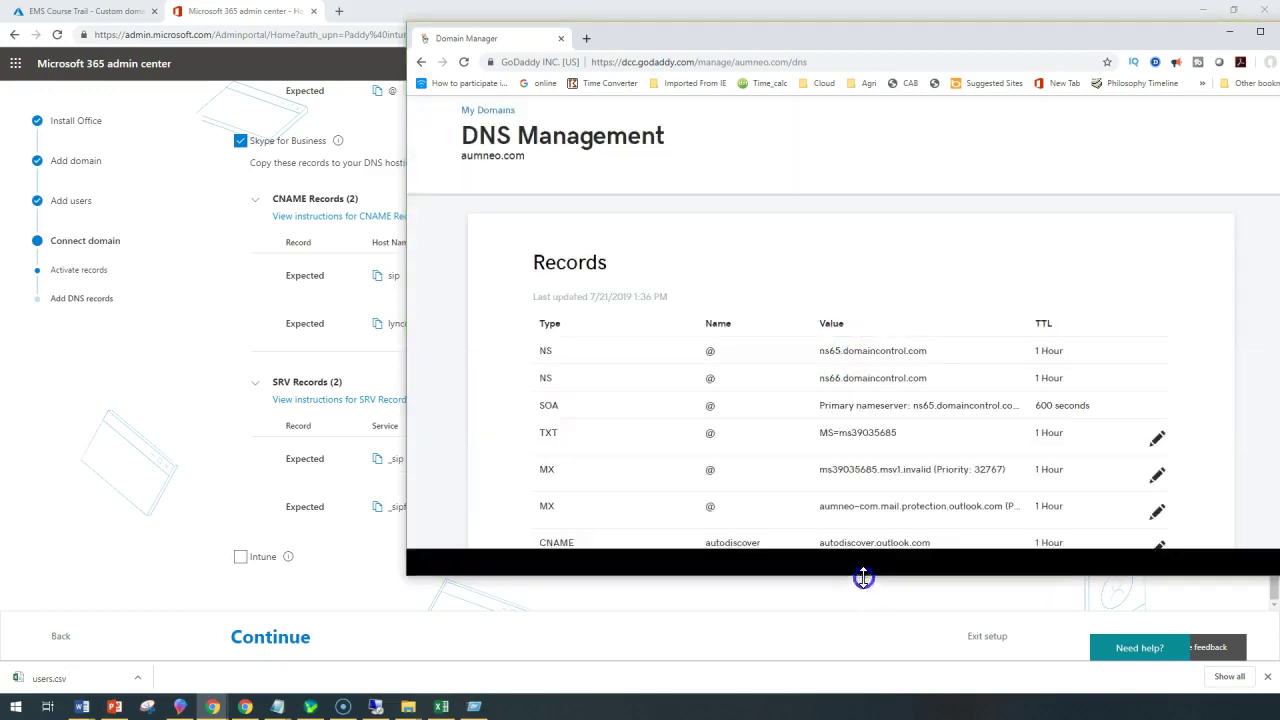
scroll(1157, 406, "down", 5)
left_click(1157, 406)
scroll(471, 414, "down", 2)
left_click(629, 238)
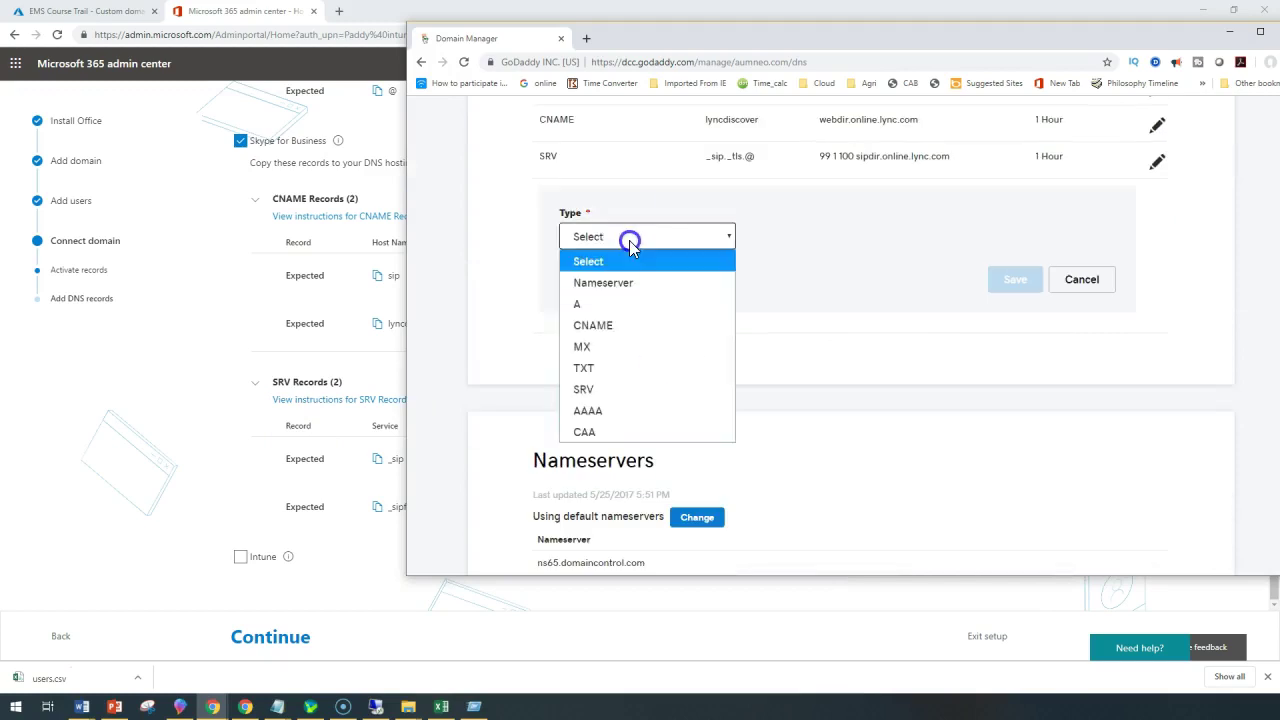
left_click(604, 390)
left_click(237, 477)
left_click(377, 506)
key("alt+Tab")
left_click(837, 231)
key("ctrl+v")
key("Tab")
key("shift+Tab")
left_click(238, 498)
key("alt+Tab")
left_click_drag(600, 575, 600, 440)
left_click(1027, 231)
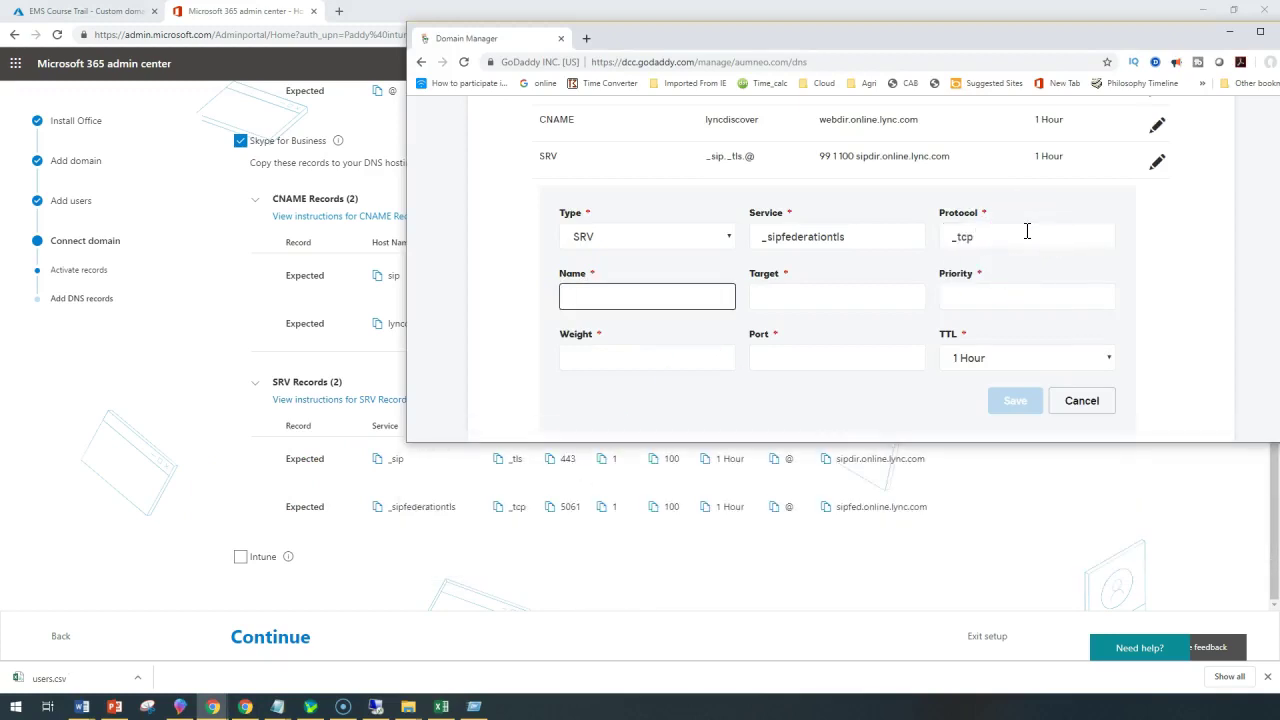
scroll(945, 540, "up", 1)
- Complete it with name @, target sipfed.online.lync.com, priority 100, weight 1, port 5056, and save
type("@")
key("Tab")
left_click(826, 575)
left_click(826, 575)
key("alt+Tab")
key("ctrl+v")
left_click(958, 297)
type("100")
key("Tab")
type("1")
key("Tab")
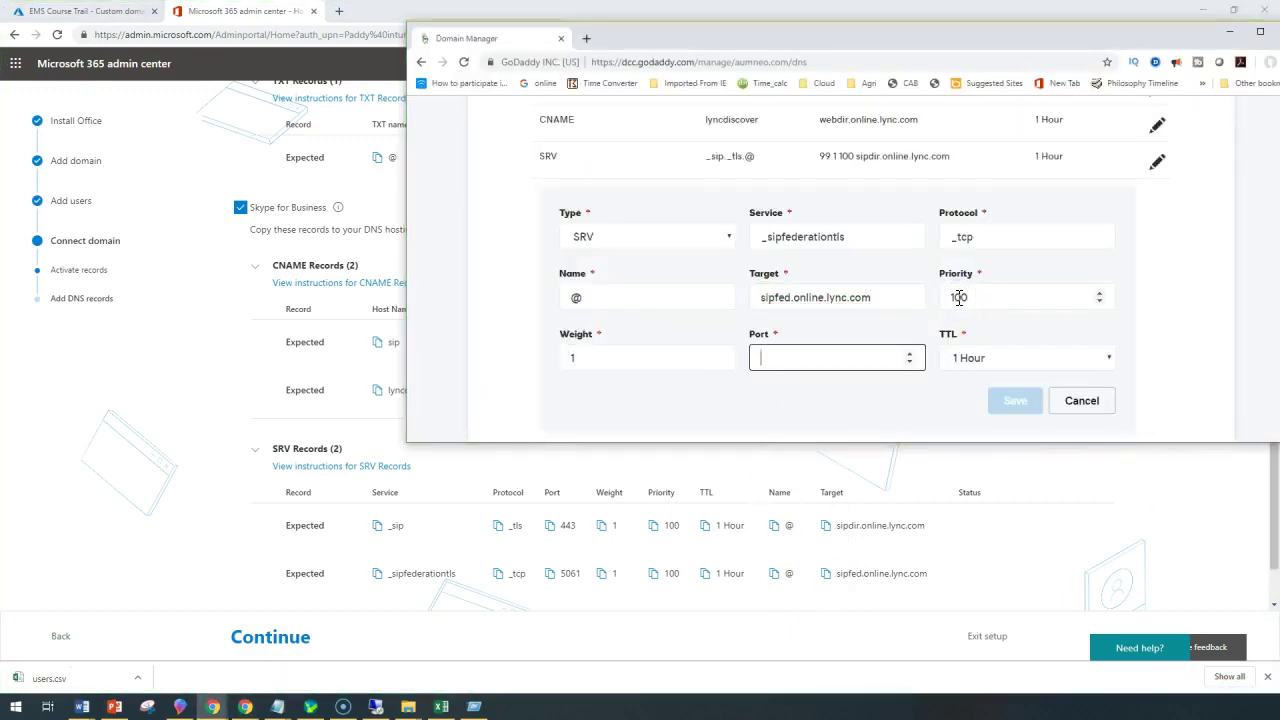
type("5056")
left_click(946, 380)
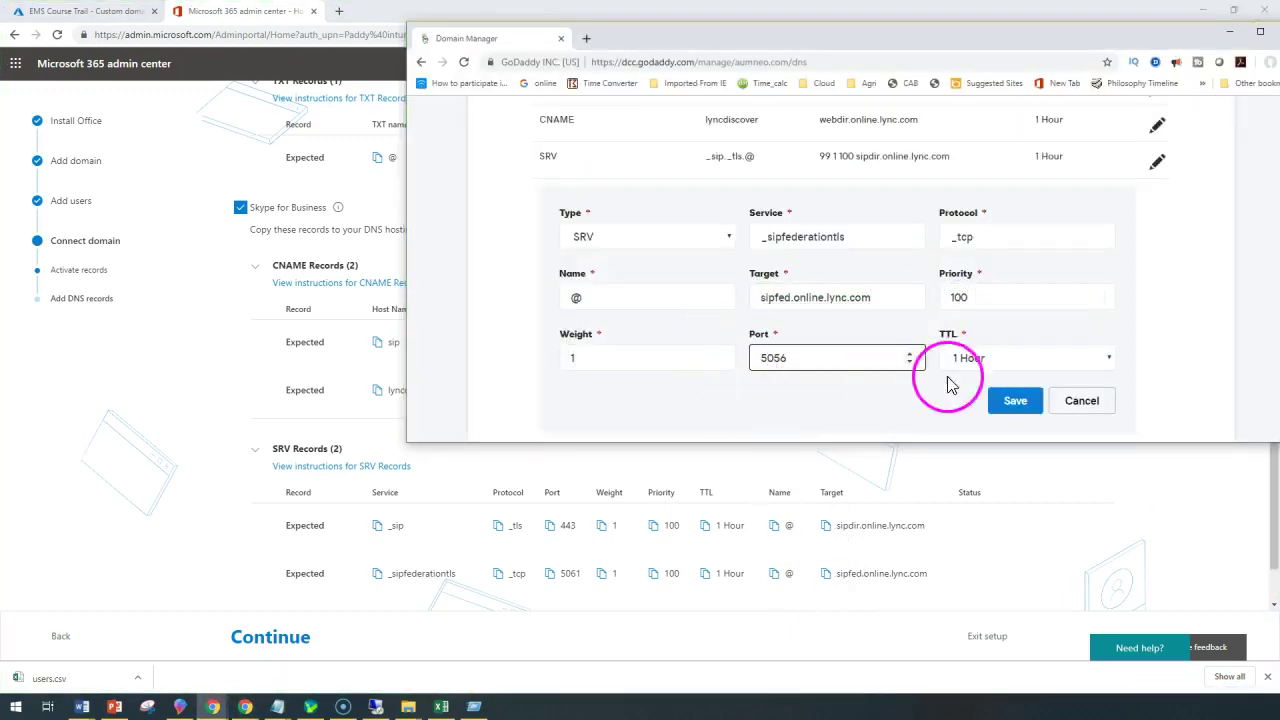
left_click(351, 608)
scroll(300, 555, "down", 1)
- Add a CNAME record enterpriseregistration pointing to enterpriseregistration.windows.net
scroll(472, 510, "down", 1)
left_click(250, 542)
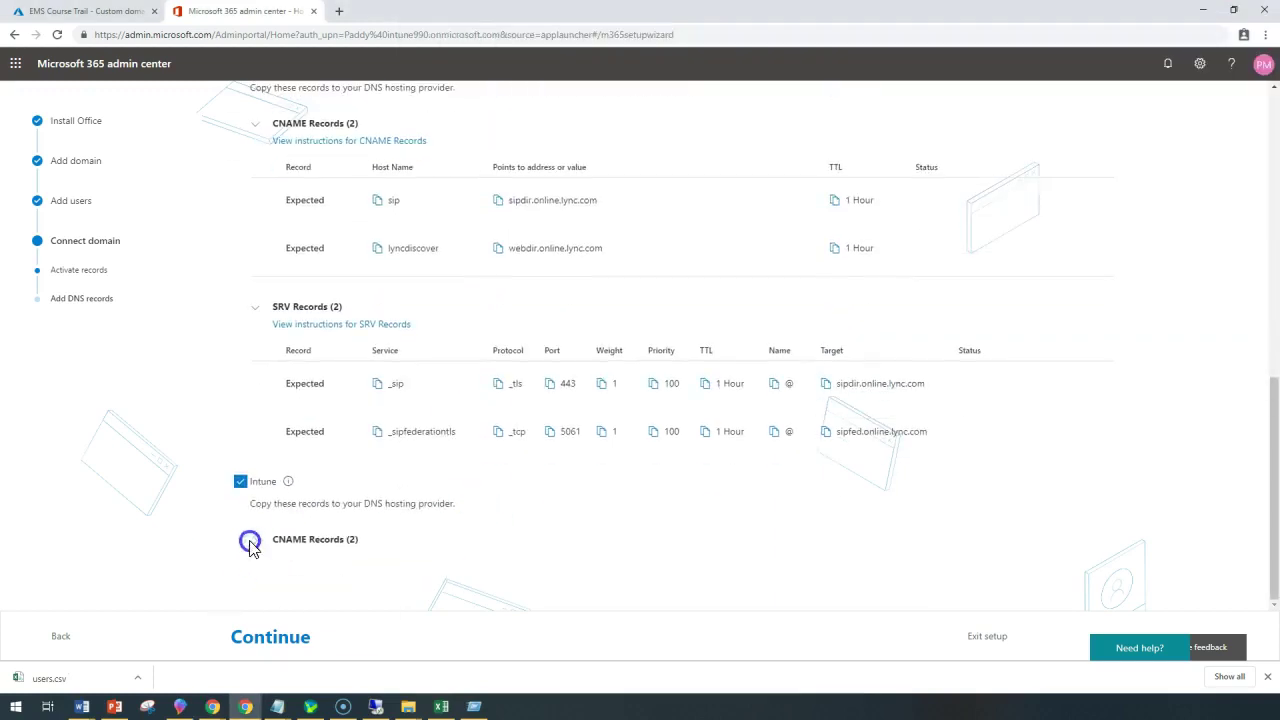
scroll(525, 494, "down", 2)
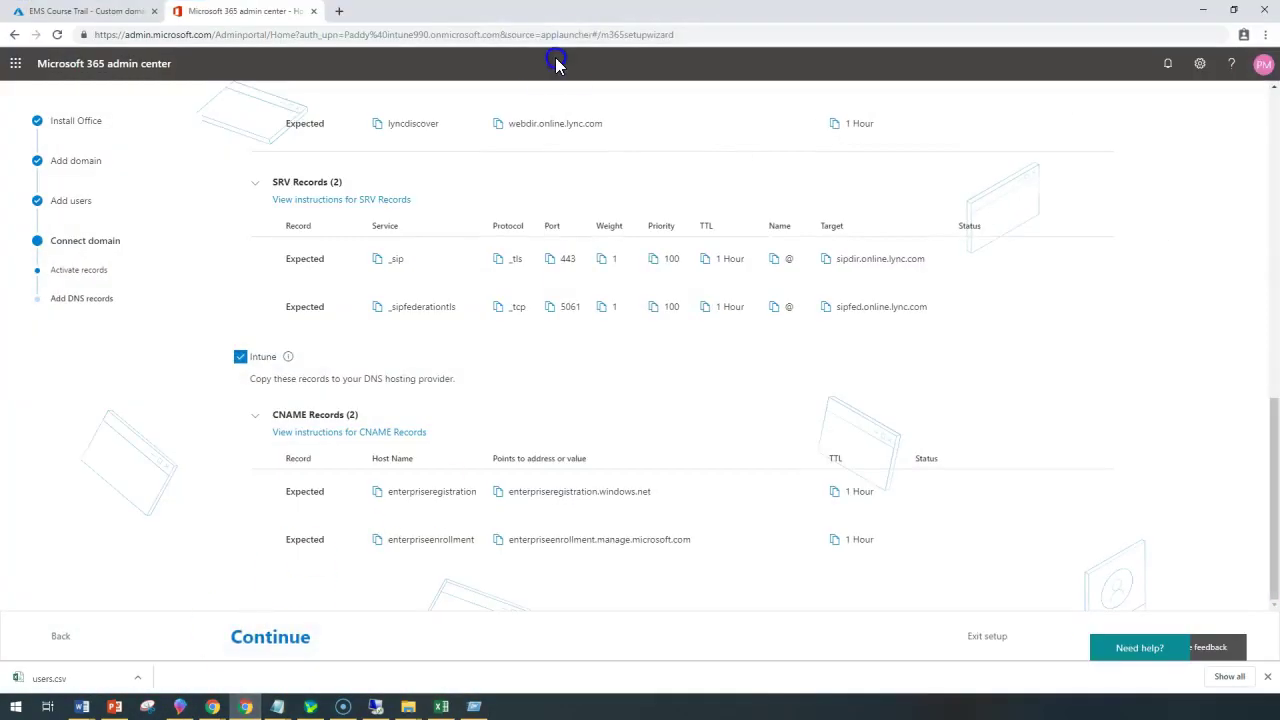
left_click(235, 630)
left_click(1151, 233)
left_click(650, 273)
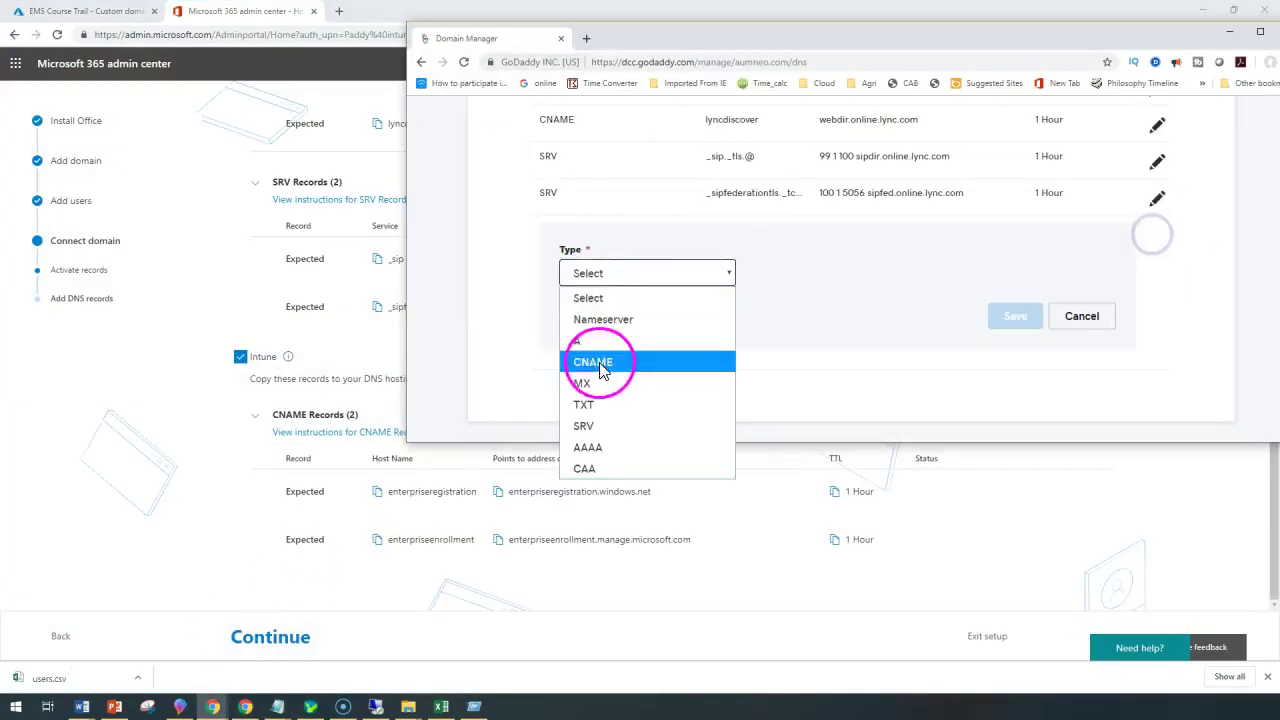
left_click(600, 360)
left_click(800, 273)
left_click(377, 491)
key("alt+Tab")
left_click(791, 271)
key("ctrl+v")
key("Tab")
left_click(497, 491)
key("alt+Tab")
key("ctrl+v")
left_click(1014, 374)
- Add a CNAME record enterpriseenrollment pointing to enterpriseenrollment.manage.microsoft.com
left_click(377, 539)
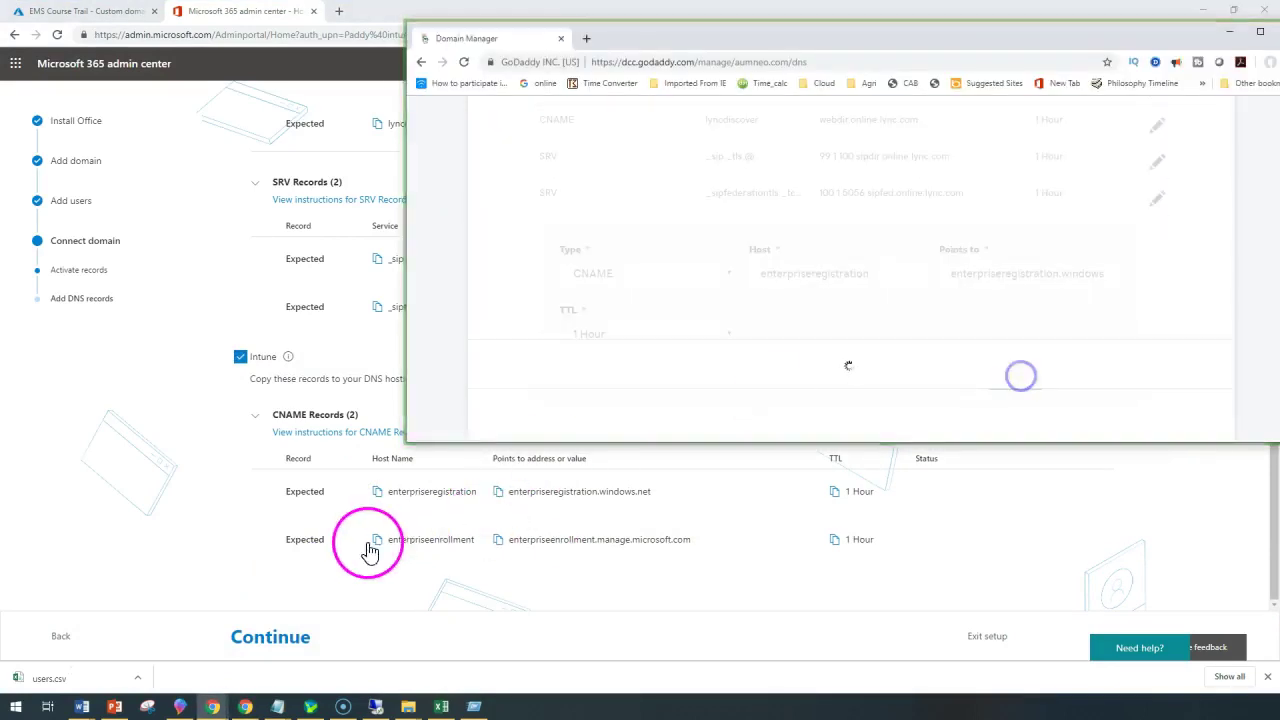
key("alt+Tab")
left_click(1155, 278)
left_click(650, 308)
left_click(600, 401)
left_click(786, 310)
key("ctrl+v")
key("Tab")
left_click(497, 539)
key("alt+Tab")
key("ctrl+v")
left_click(1014, 413)
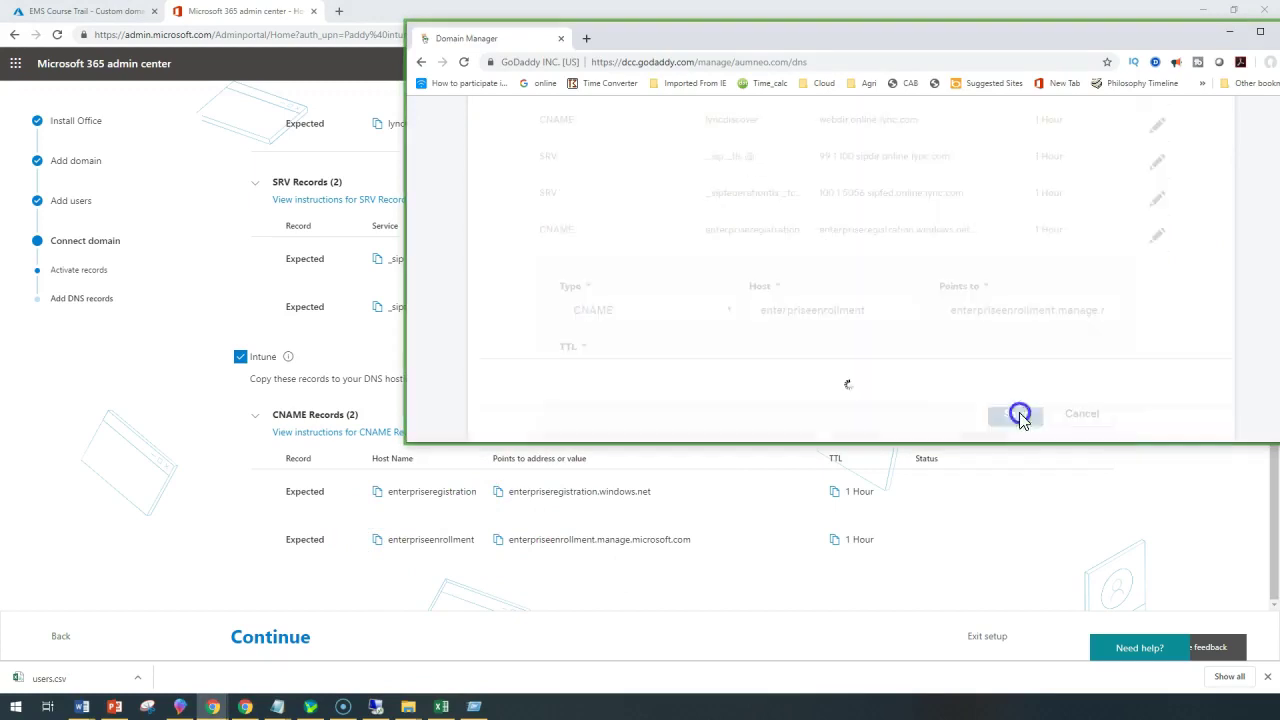
- Maximize the DNS manager to review all aumneo.com records, then return to the admin center
double_click(853, 36)
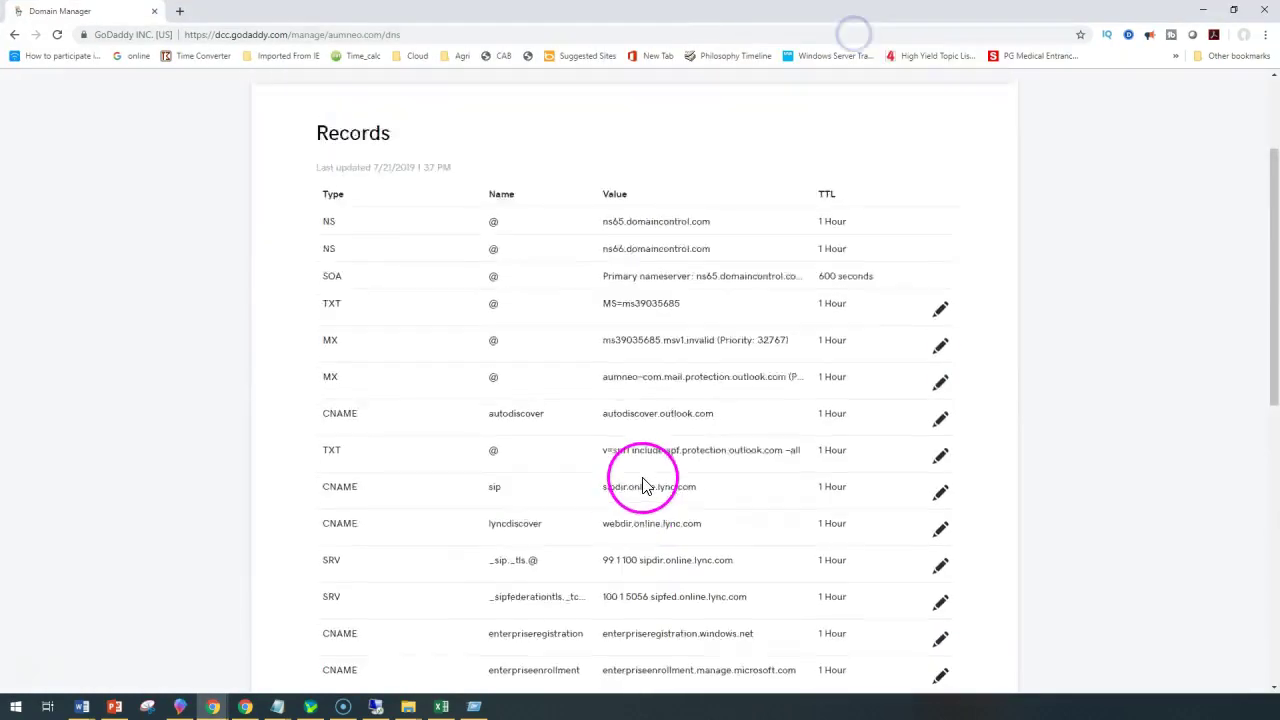
scroll(645, 483, "down", 2)
left_click_drag(300, 458, 340, 440)
left_click_drag(925, 10, 1018, 67)
scroll(343, 480, "up", 5)
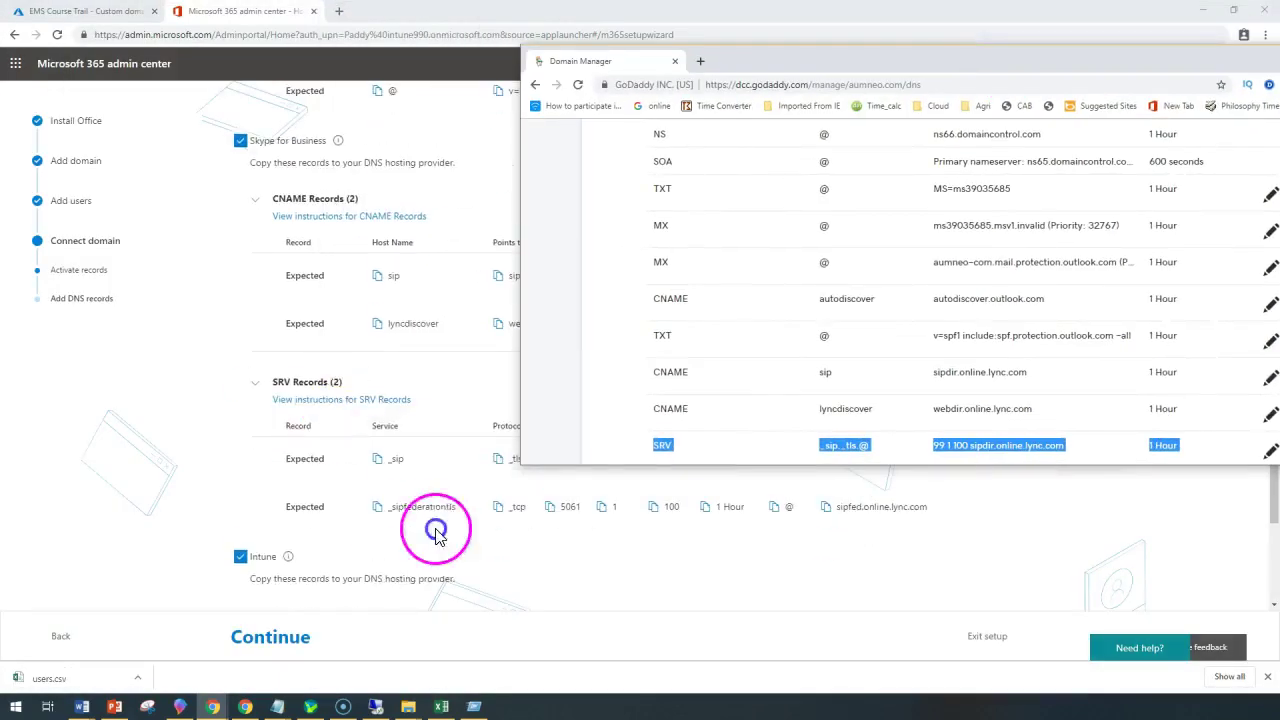
left_click(300, 380)
scroll(277, 369, "up", 3)
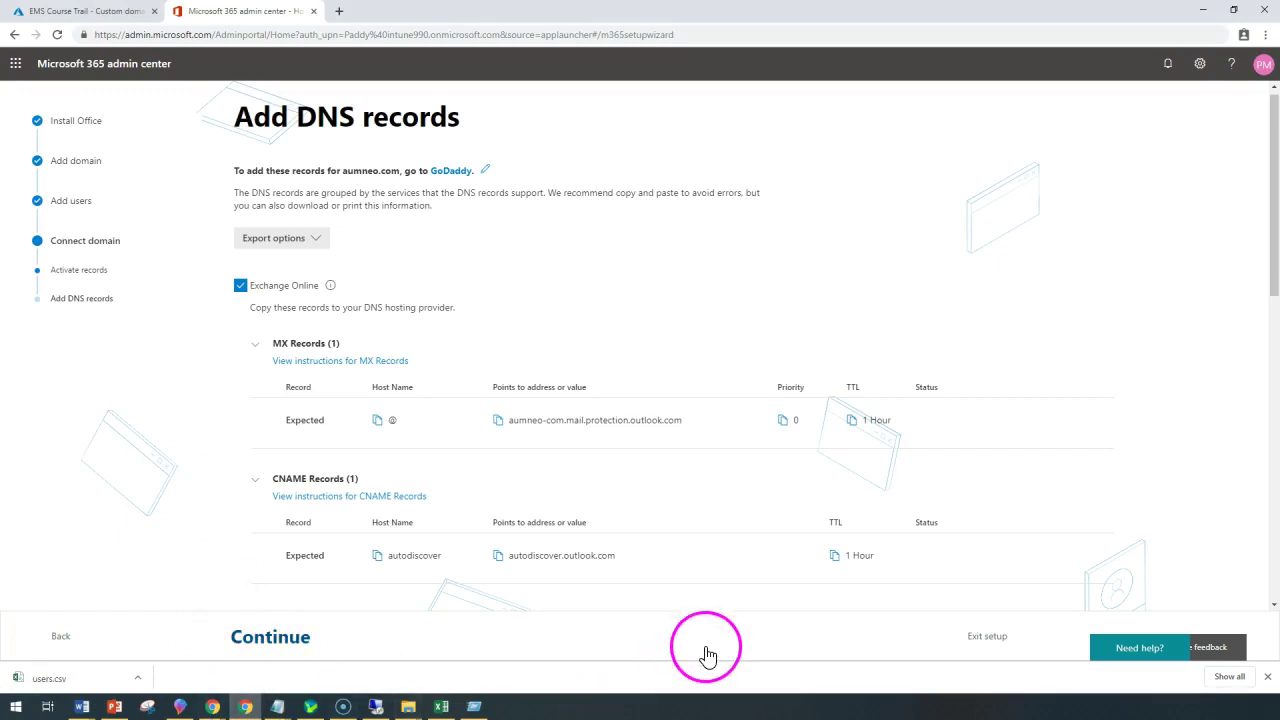
- Run the DNS records check and review the results, finding both SRV records mismatched
left_click(285, 646)
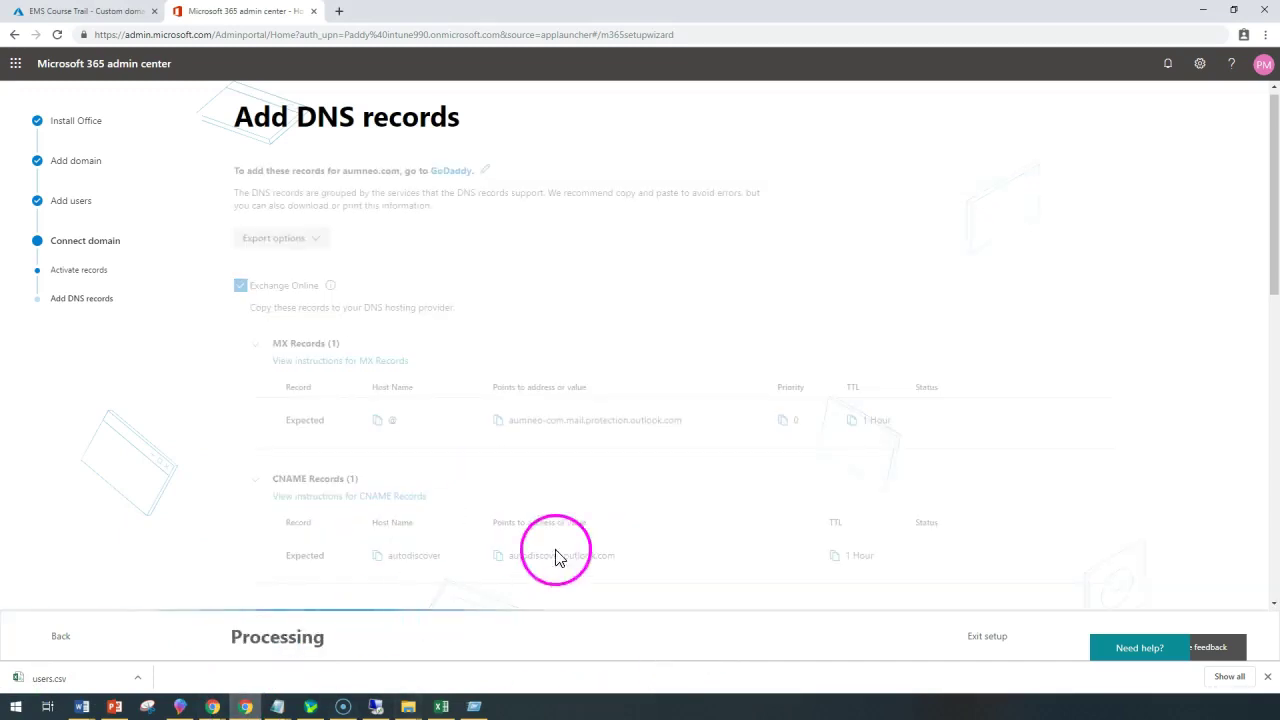
scroll(558, 523, "down", 2)
scroll(565, 534, "down", 2)
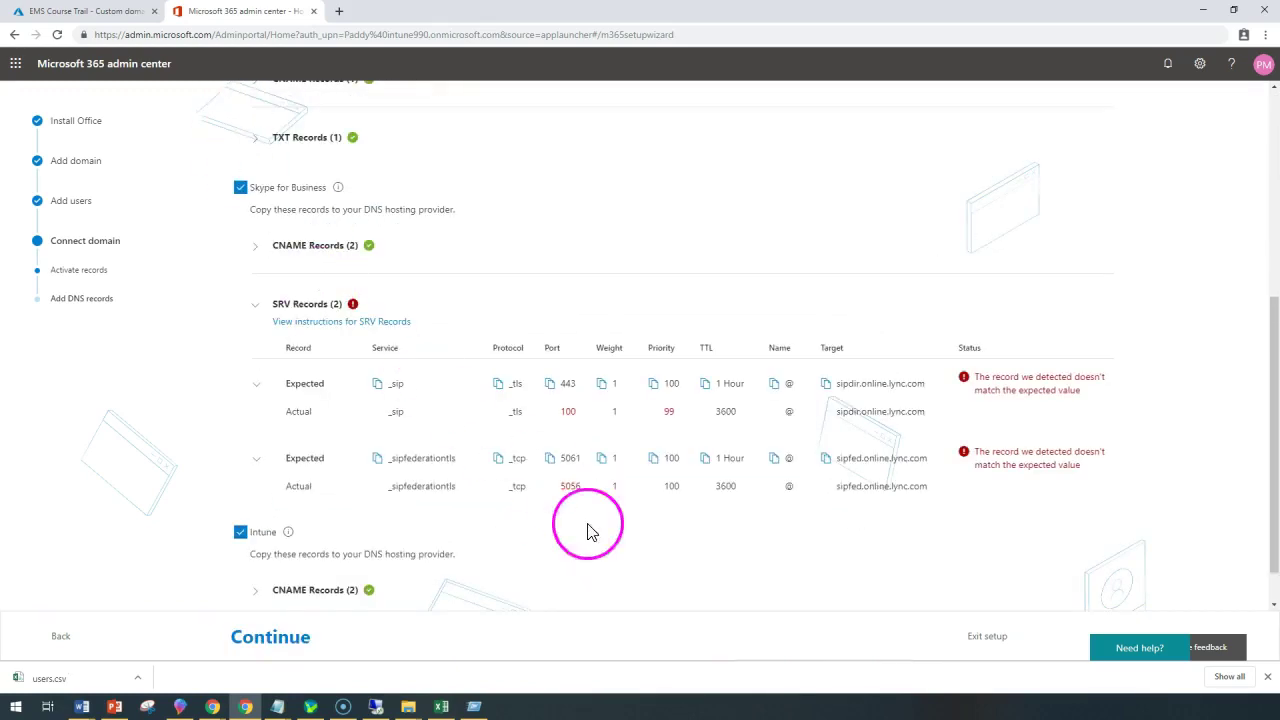
scroll(510, 400, "up", 1)
scroll(495, 415, "down", 1)
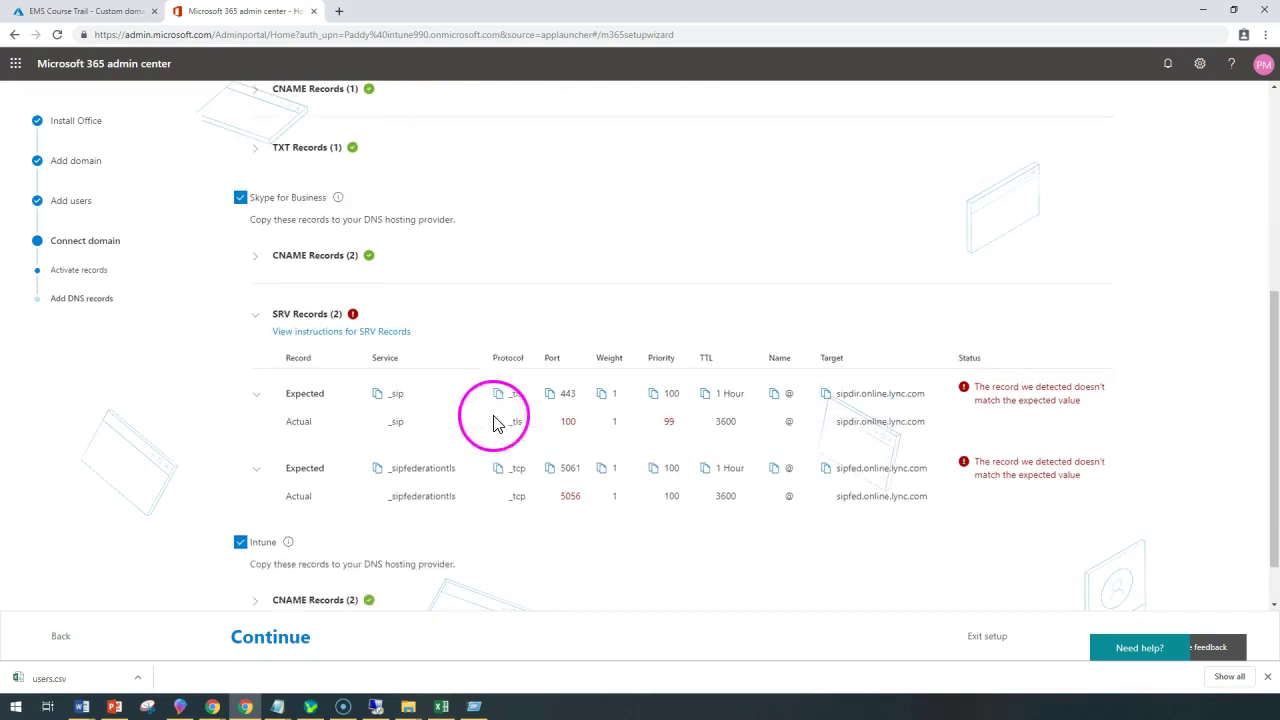
scroll(495, 422, "down", 1)
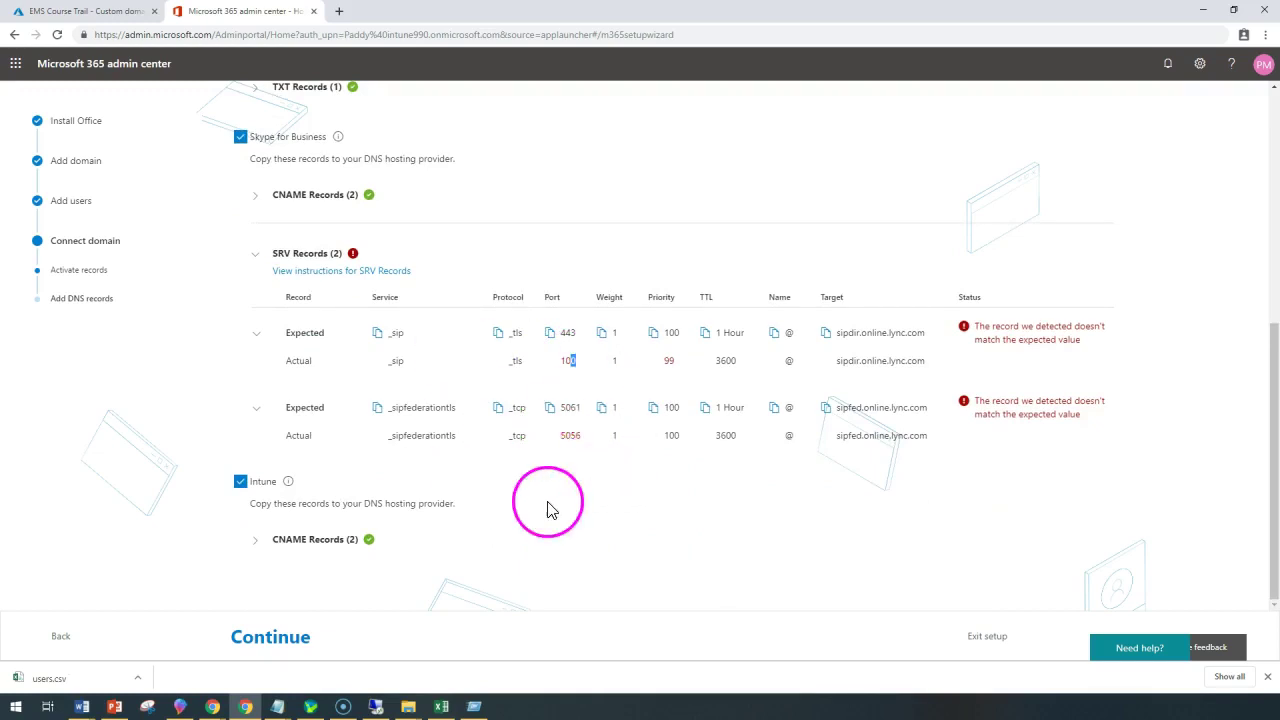
scroll(625, 527, "up", 3)
scroll(625, 527, "down", 3)
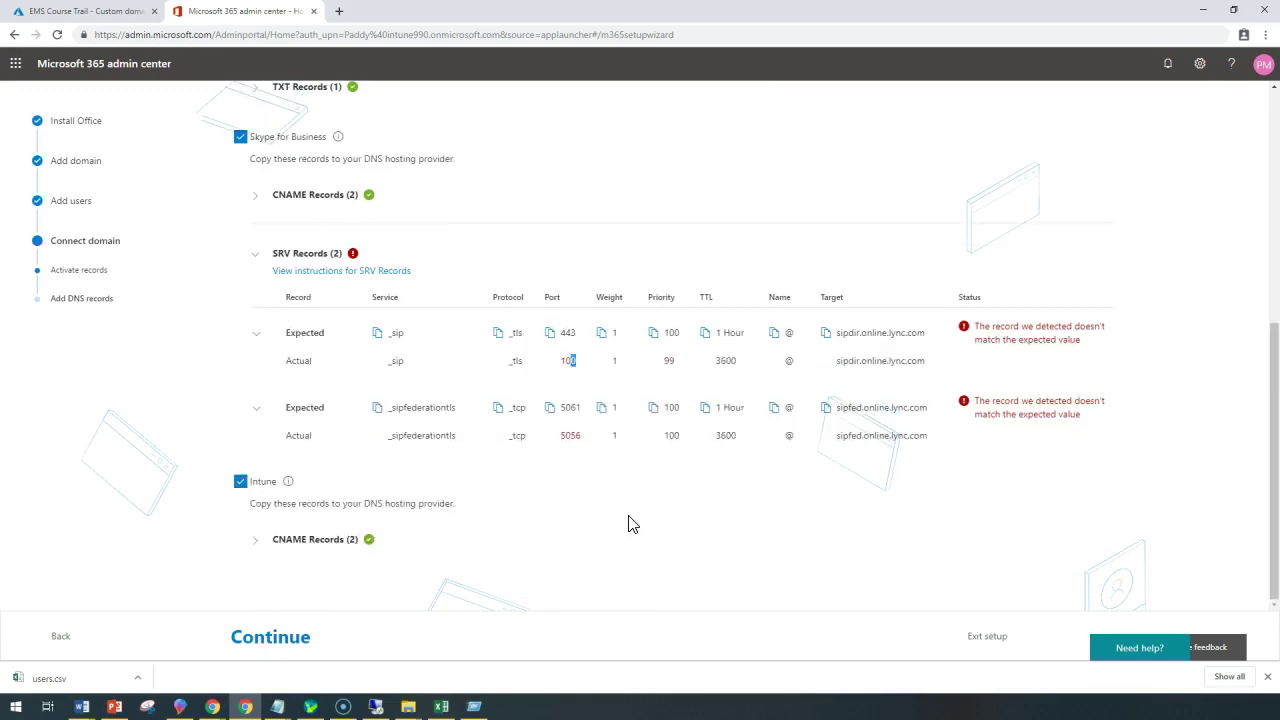
- Change the _sip SRV record port to 443 in GoDaddy and save it
key("alt+Tab")
type("443")
left_click(1218, 440)
key("alt+Tab")
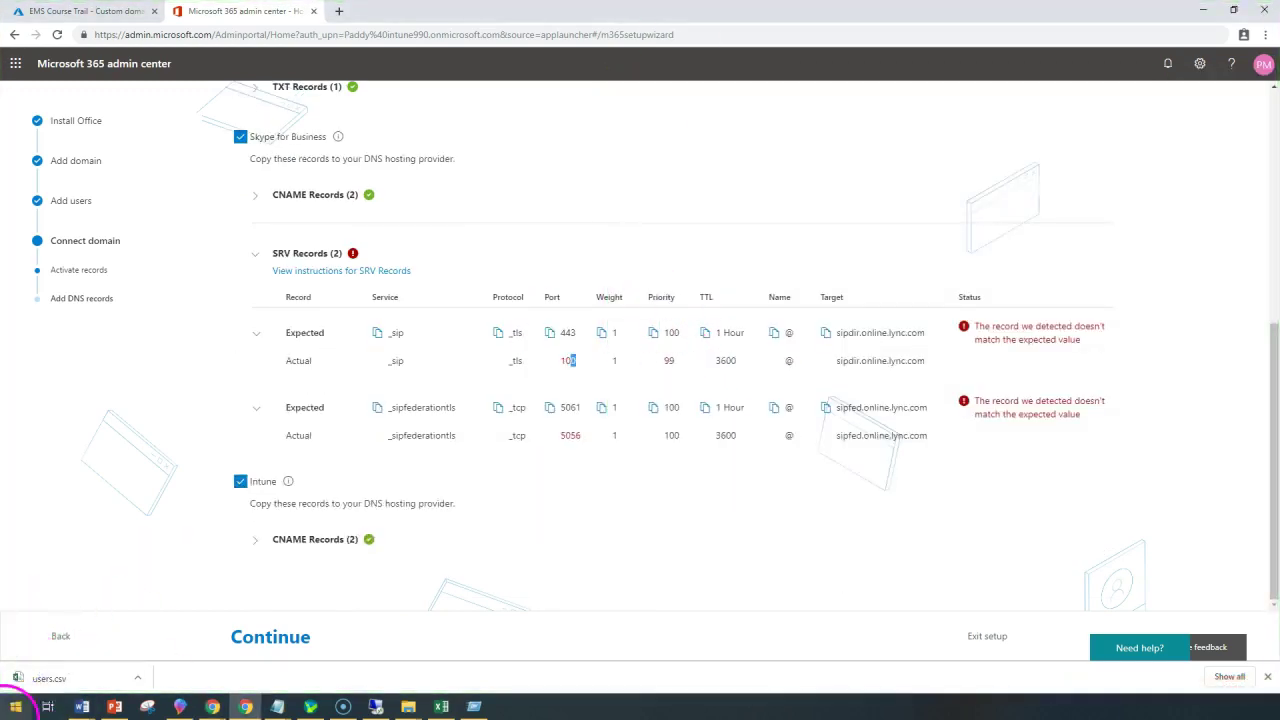
- In GoDaddy DNS Manager, change the _sip SRV record's priority from 99 to 100
key("alt+Tab")
scroll(886, 320, "up", 2)
left_click_drag(995, 90, 903, 114)
left_click(1158, 306)
scroll(1100, 300, "down", 2)
double_click(726, 331)
left_click(889, 477)
- Correct the _sipfederationtls SRV record to priority 100, then return to the Microsoft 365 wizard
left_click(1150, 355)
left_click(770, 256)
left_click_drag(800, 114, 864, 111)
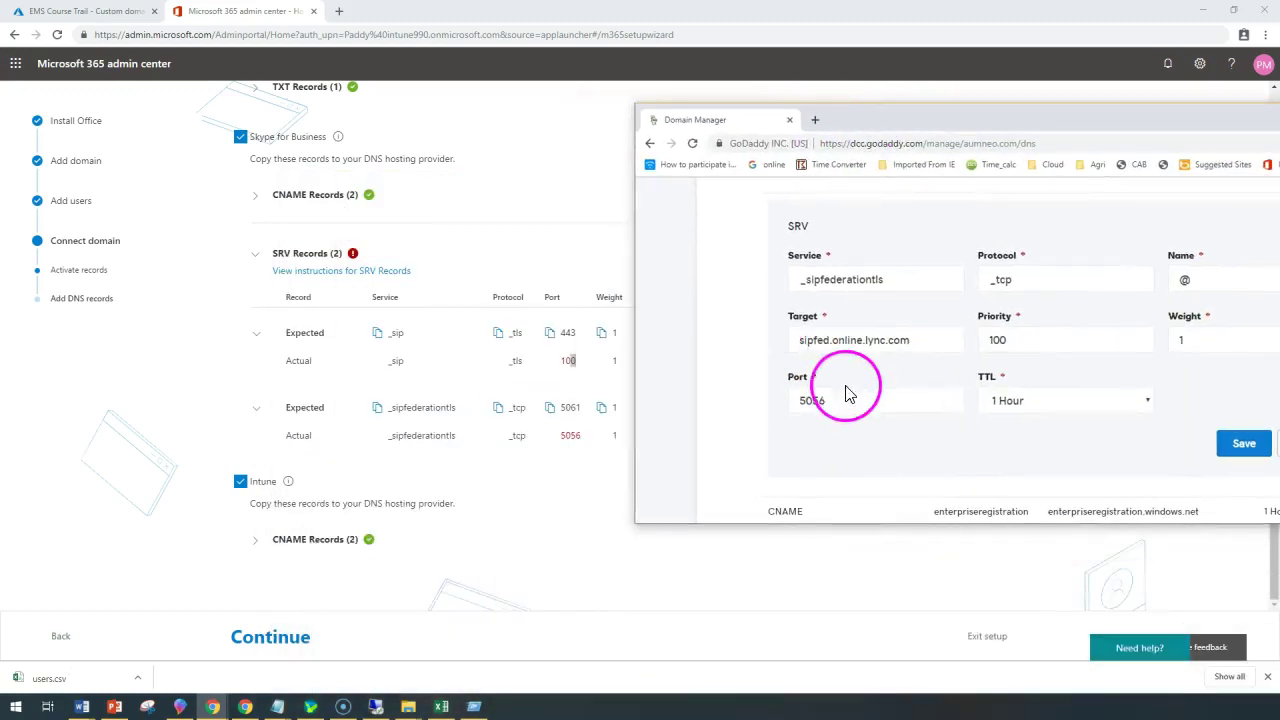
left_click(1257, 452)
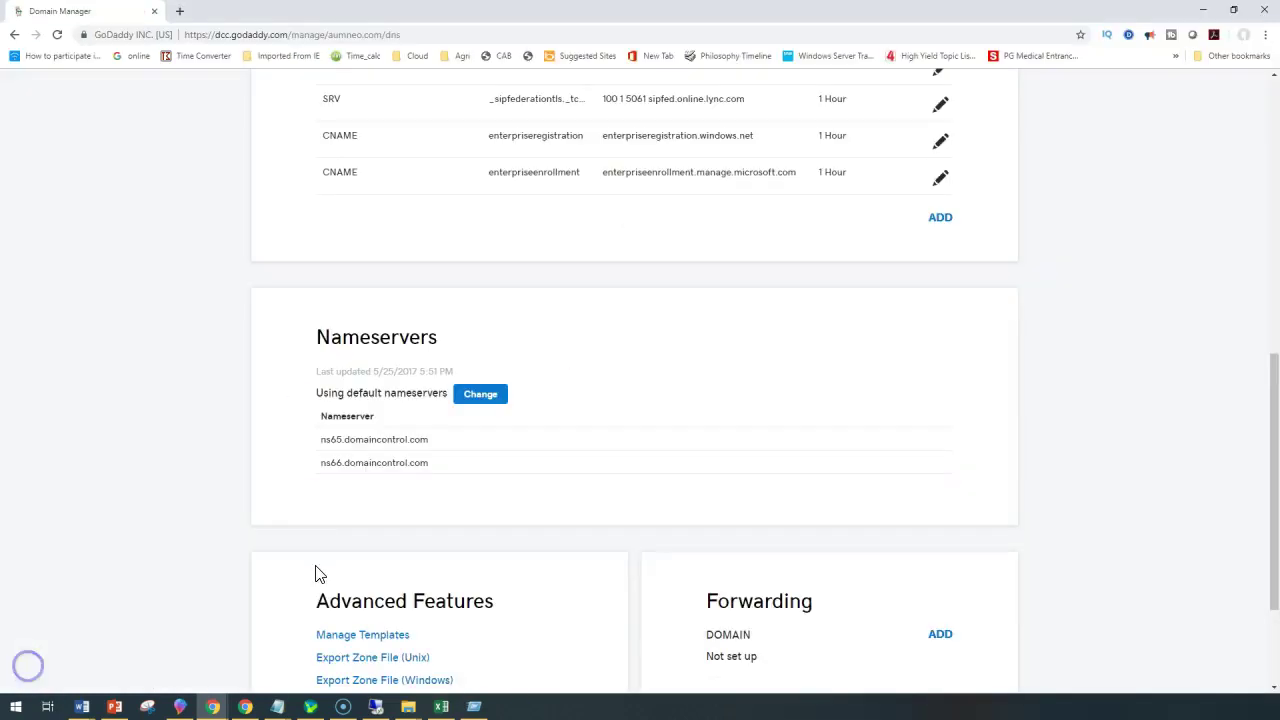
scroll(691, 400, "up", 3)
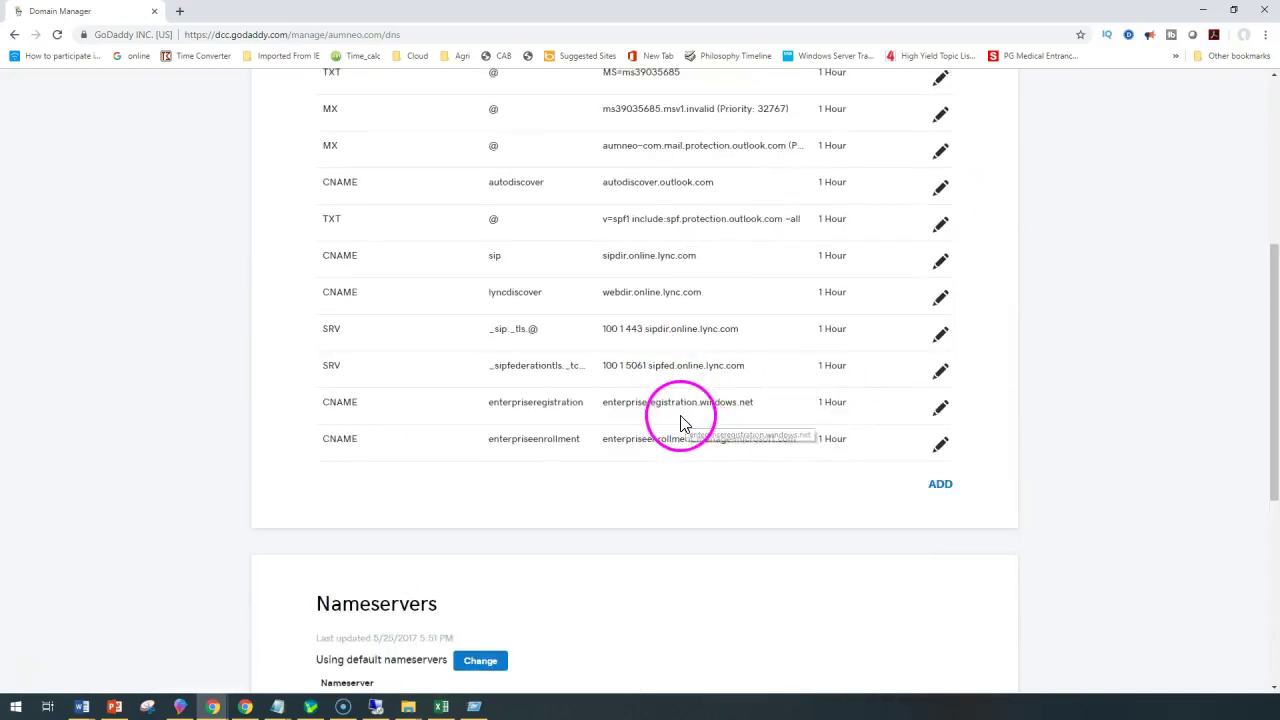
key("alt+Tab")
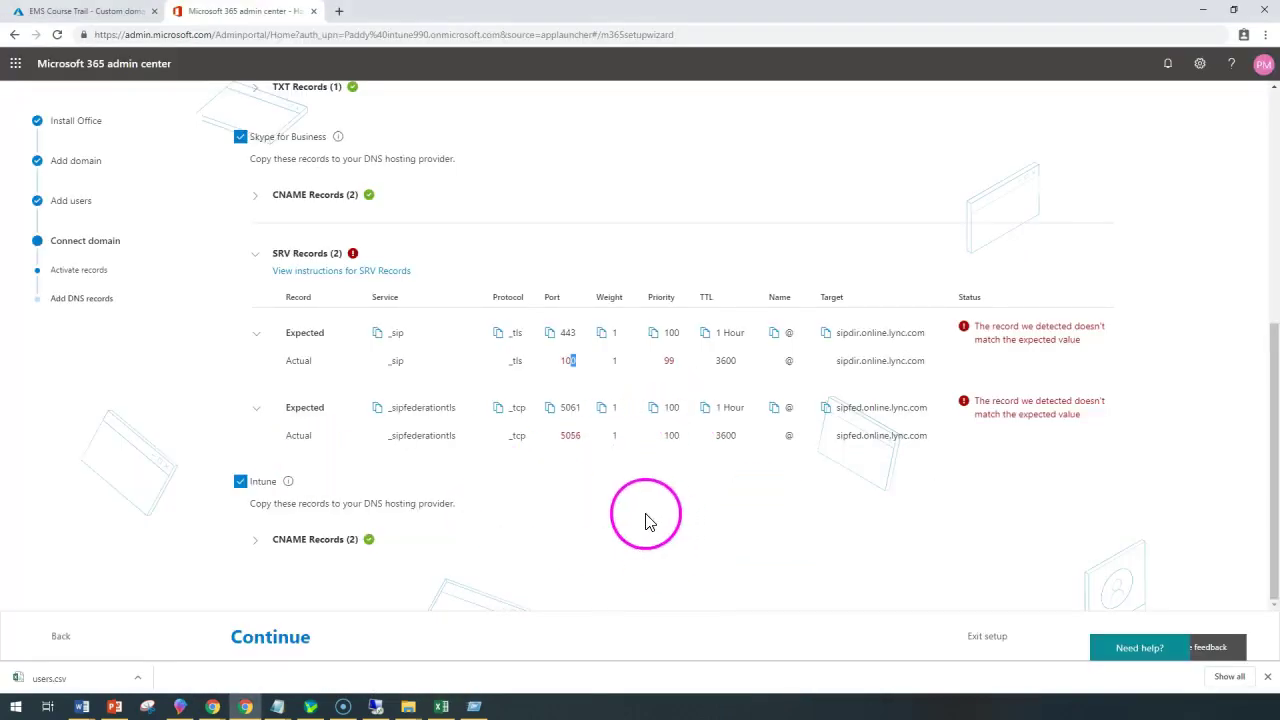
- Continue past the domain connection step to complete the setup wizard
scroll(450, 420, "up", 3)
scroll(900, 570, "down", 2)
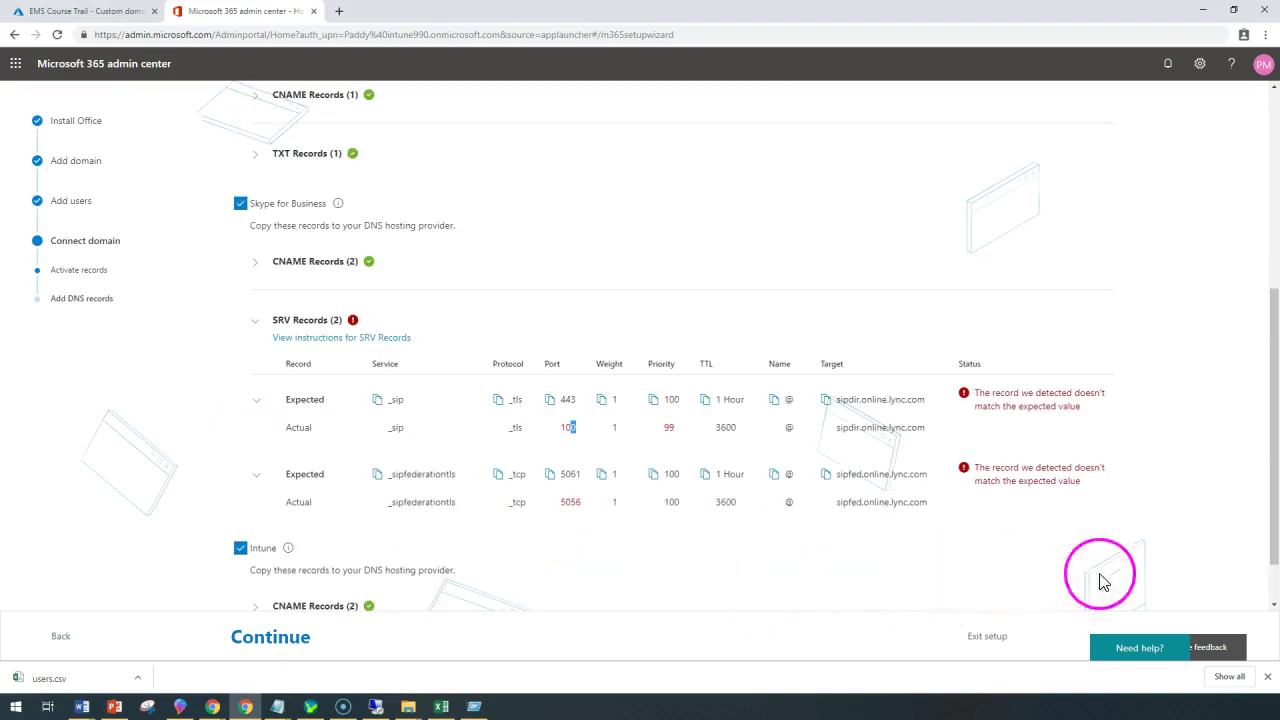
left_click(293, 641)
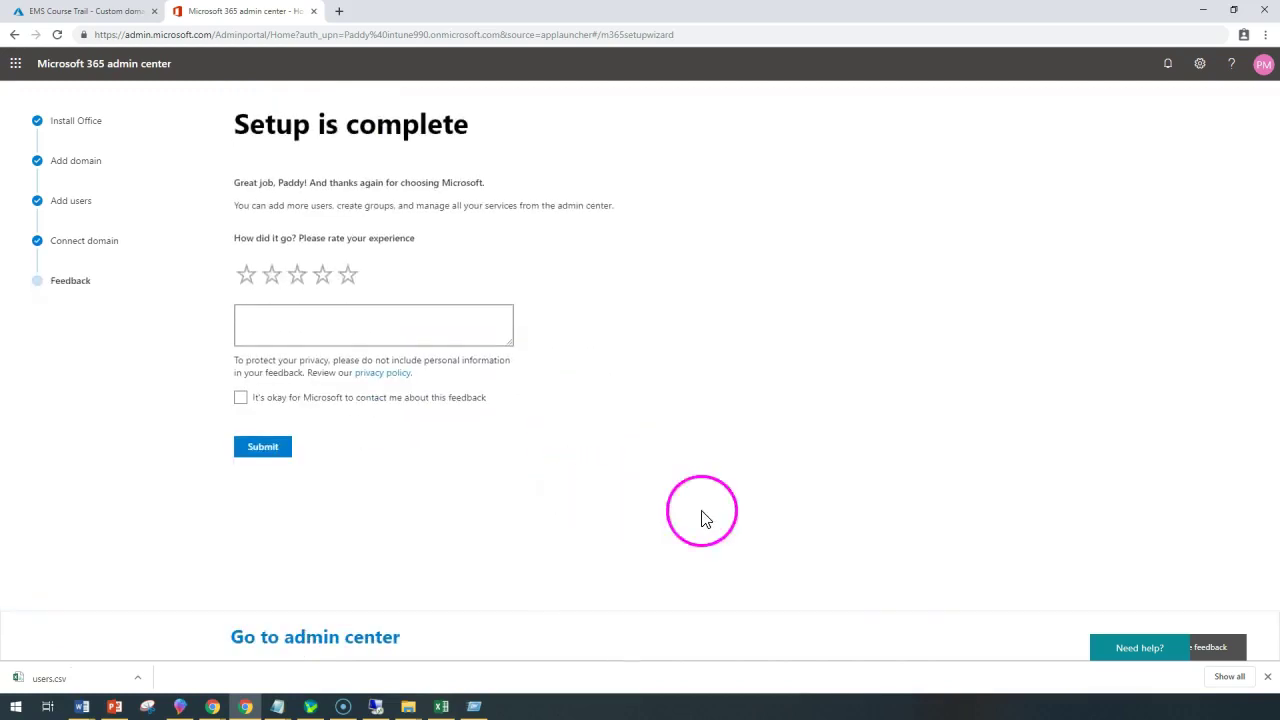
- Submit five-star setup feedback with follow-up contact allowed, then go to the admin center home
left_click_drag(249, 129, 503, 129)
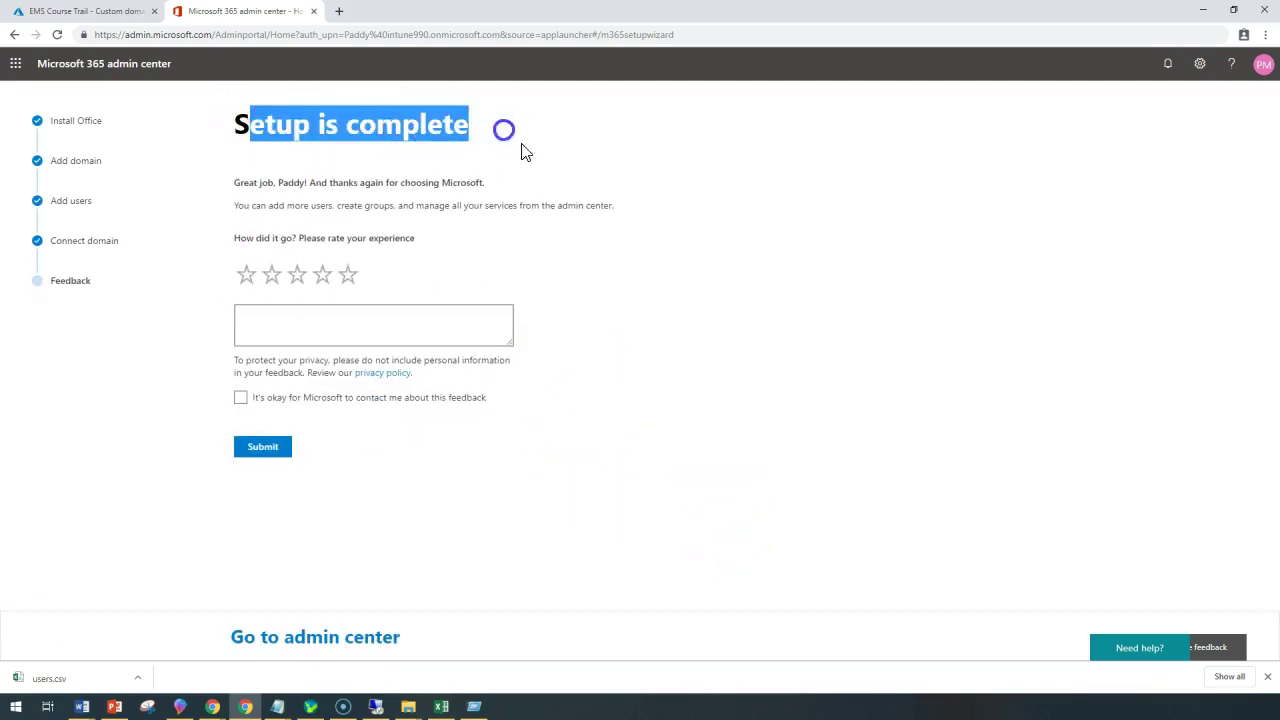
left_click(360, 289)
left_click(240, 397)
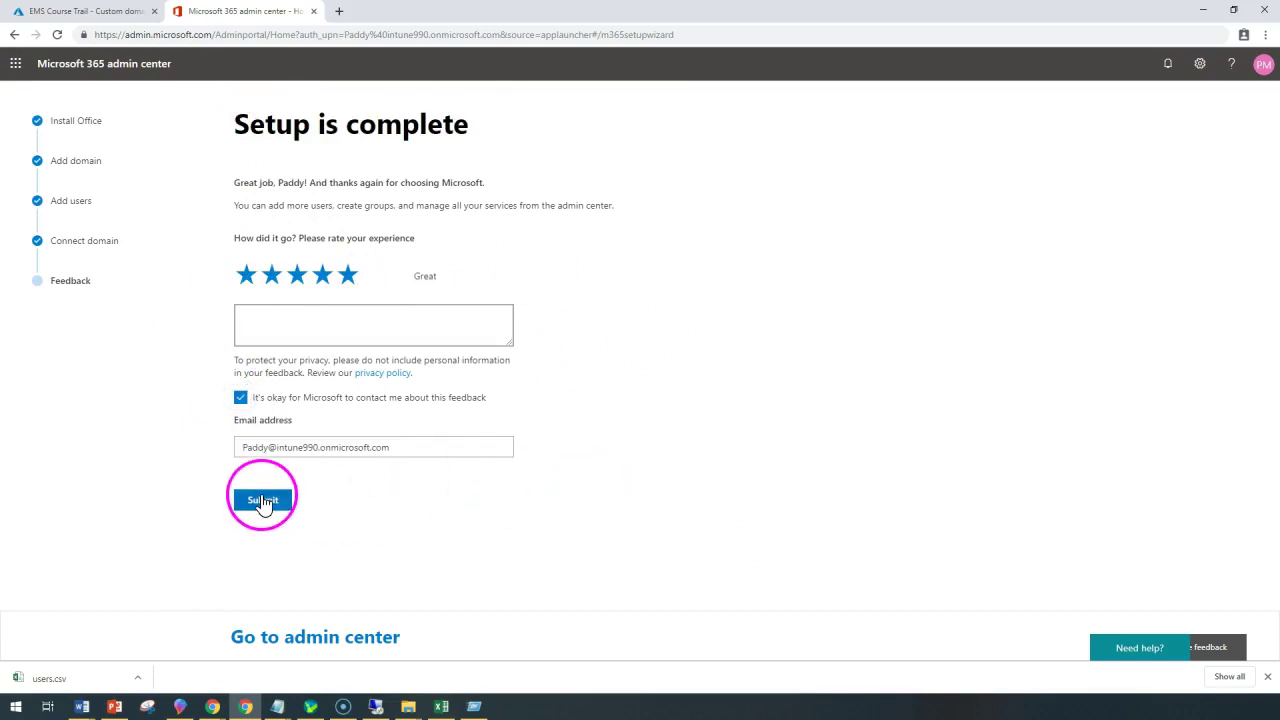
left_click(101, 390)
left_click(336, 648)
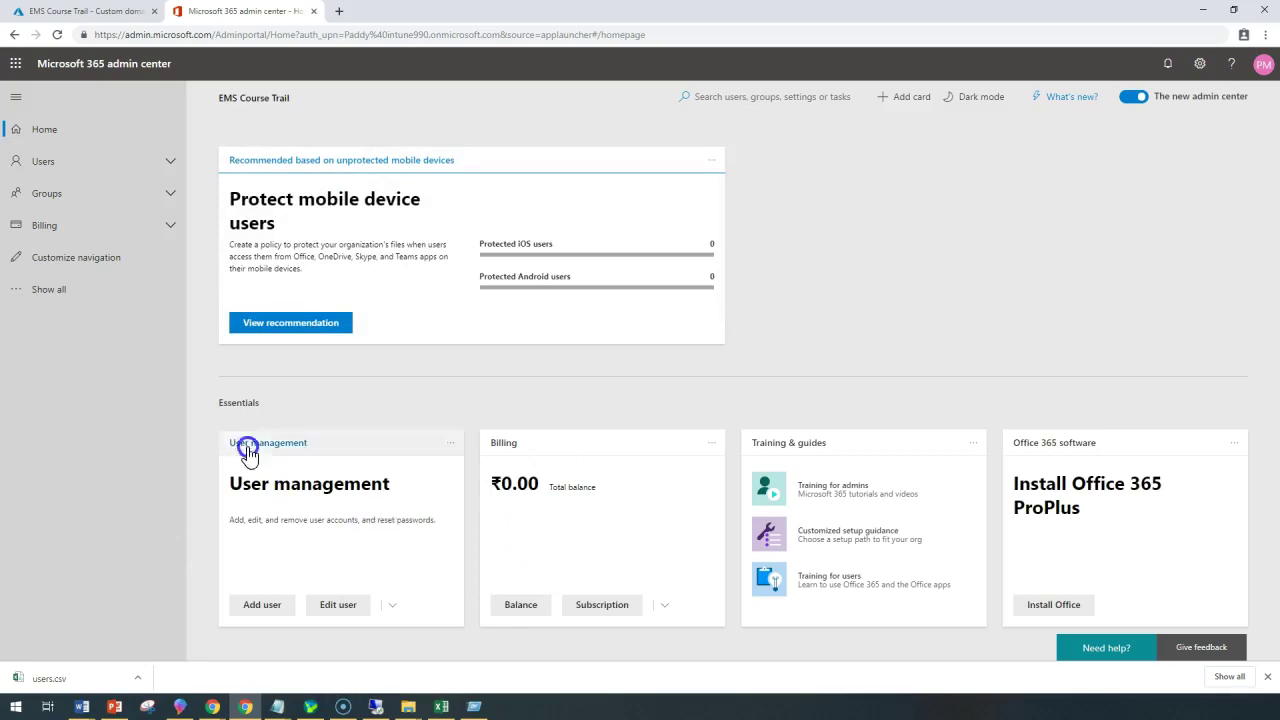
left_click(94, 157)
left_click(75, 195)
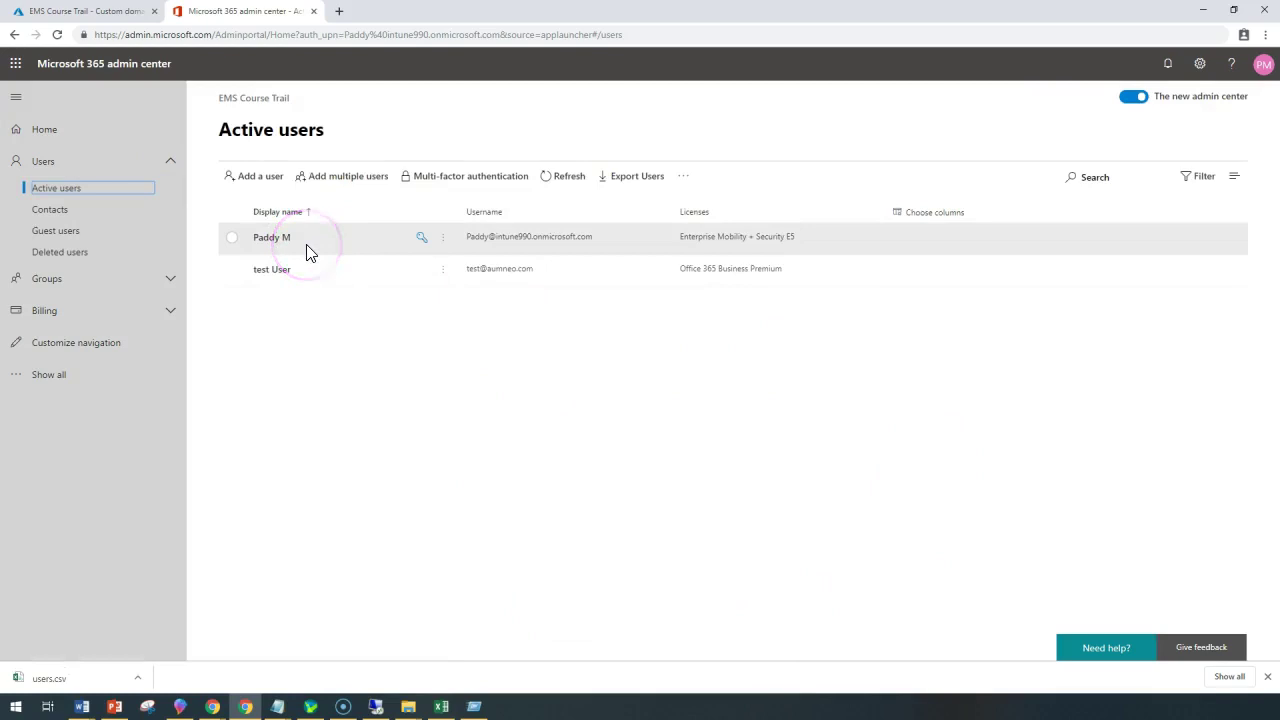
left_click(265, 274)
left_click(961, 362)
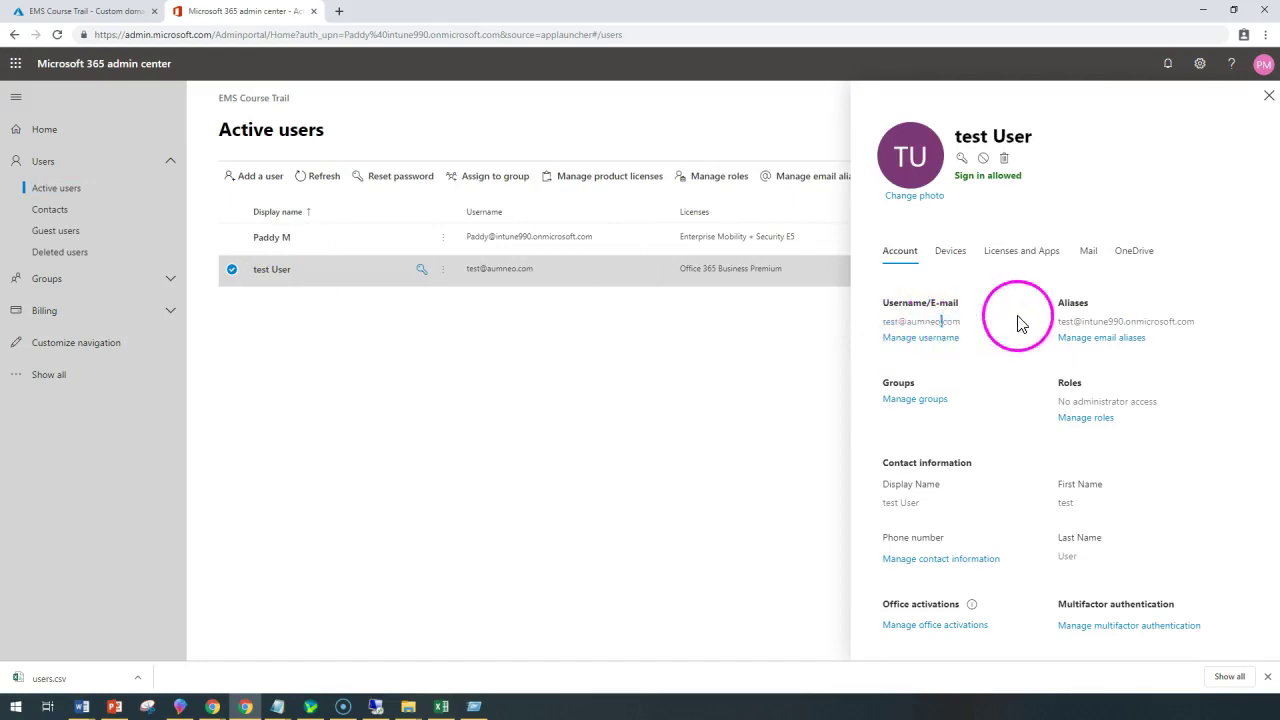
left_click_drag(1066, 316, 1145, 320)
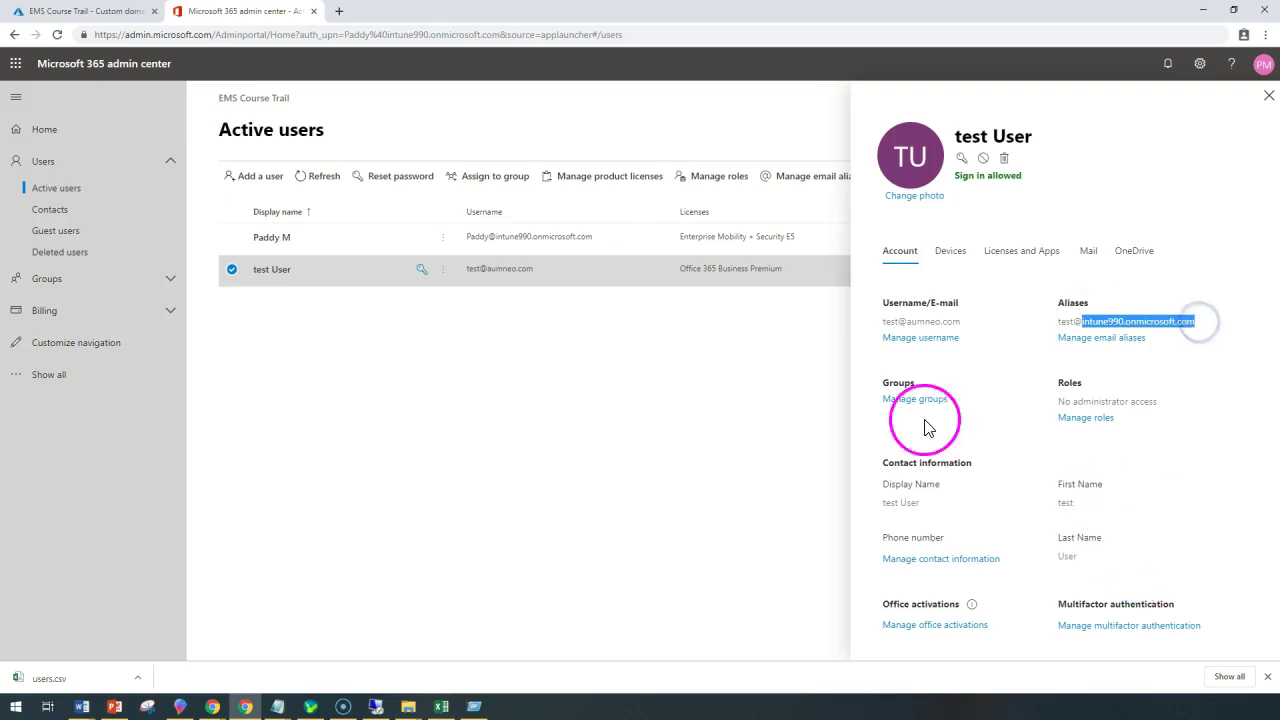
- Assign Office 365 Business Premium to the admin account, then view test User's licences and apps
left_click(556, 236)
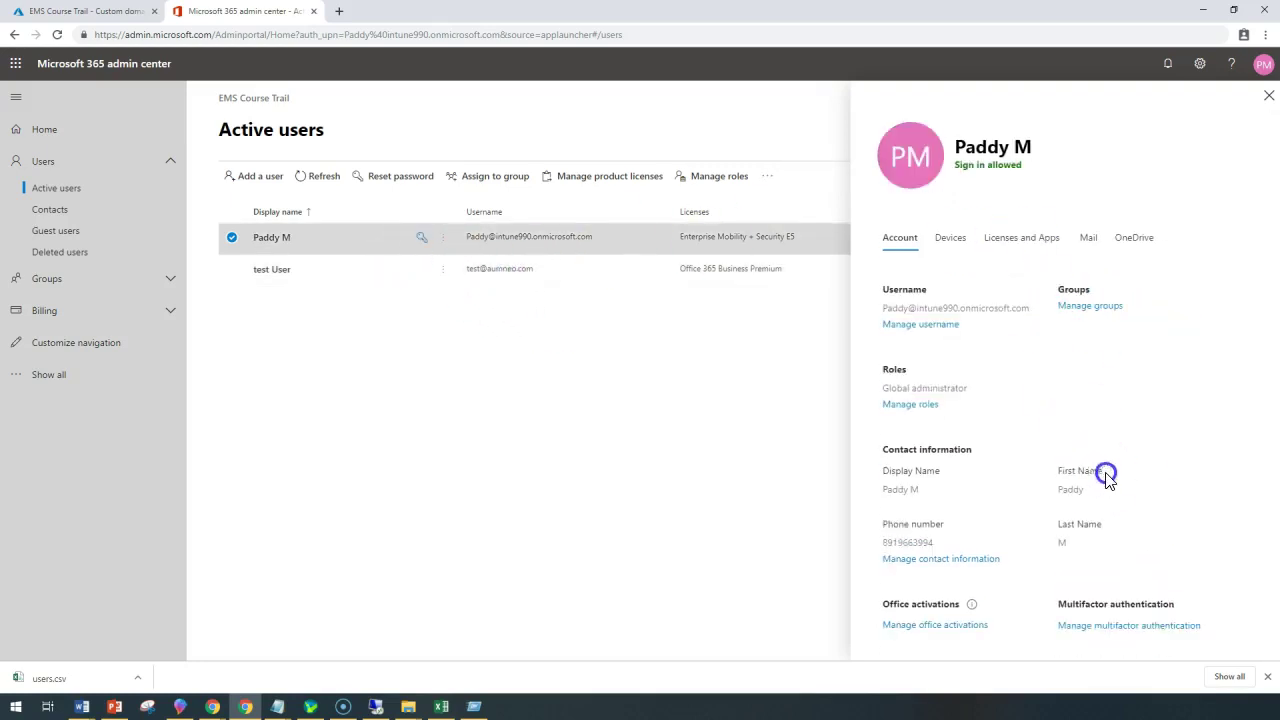
left_click(1025, 247)
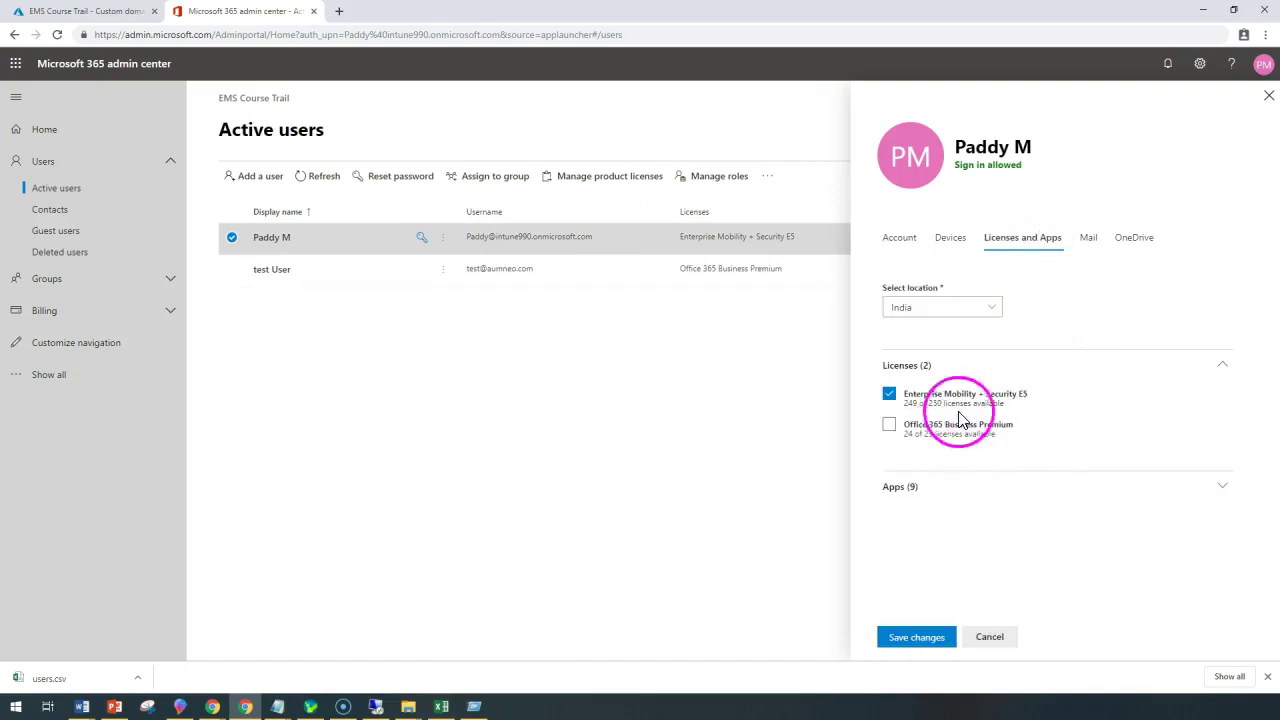
left_click(891, 424)
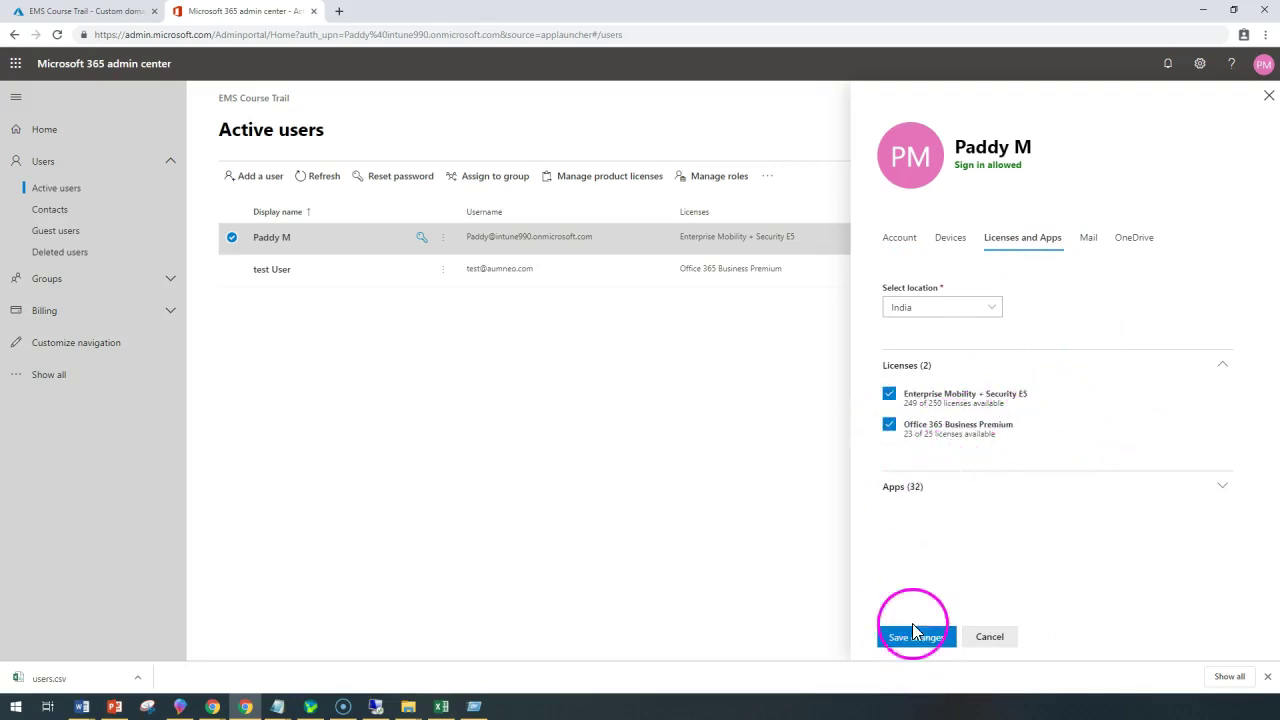
left_click(314, 271)
left_click(1043, 252)
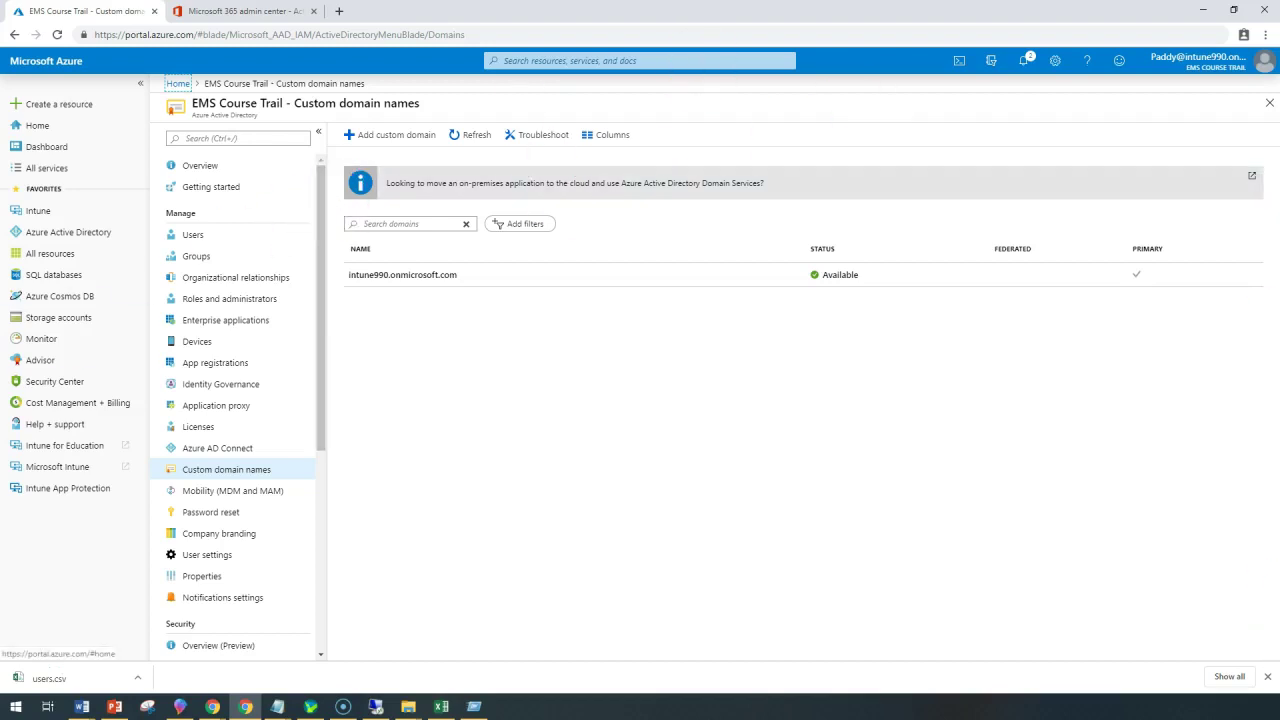
- Refresh the Custom domain names list until aumneo.com shows Verified, then open the Users list
left_click(258, 472)
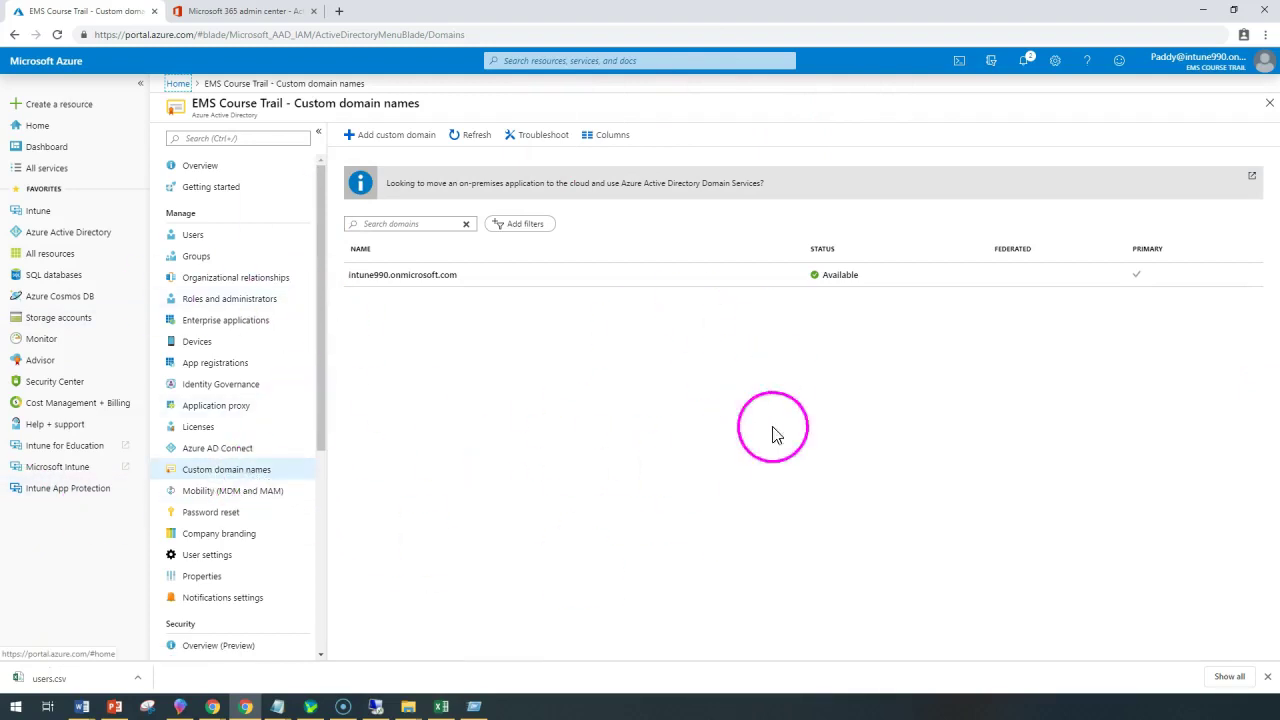
left_click(472, 136)
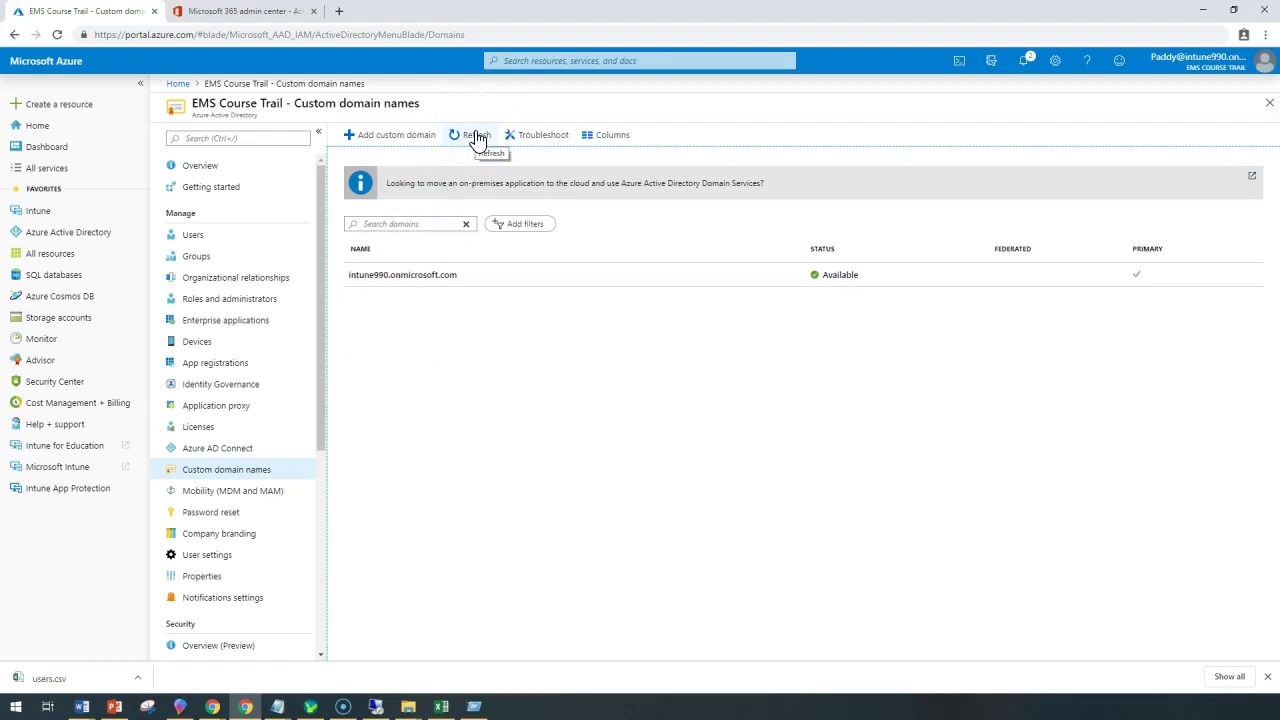
left_click(476, 136)
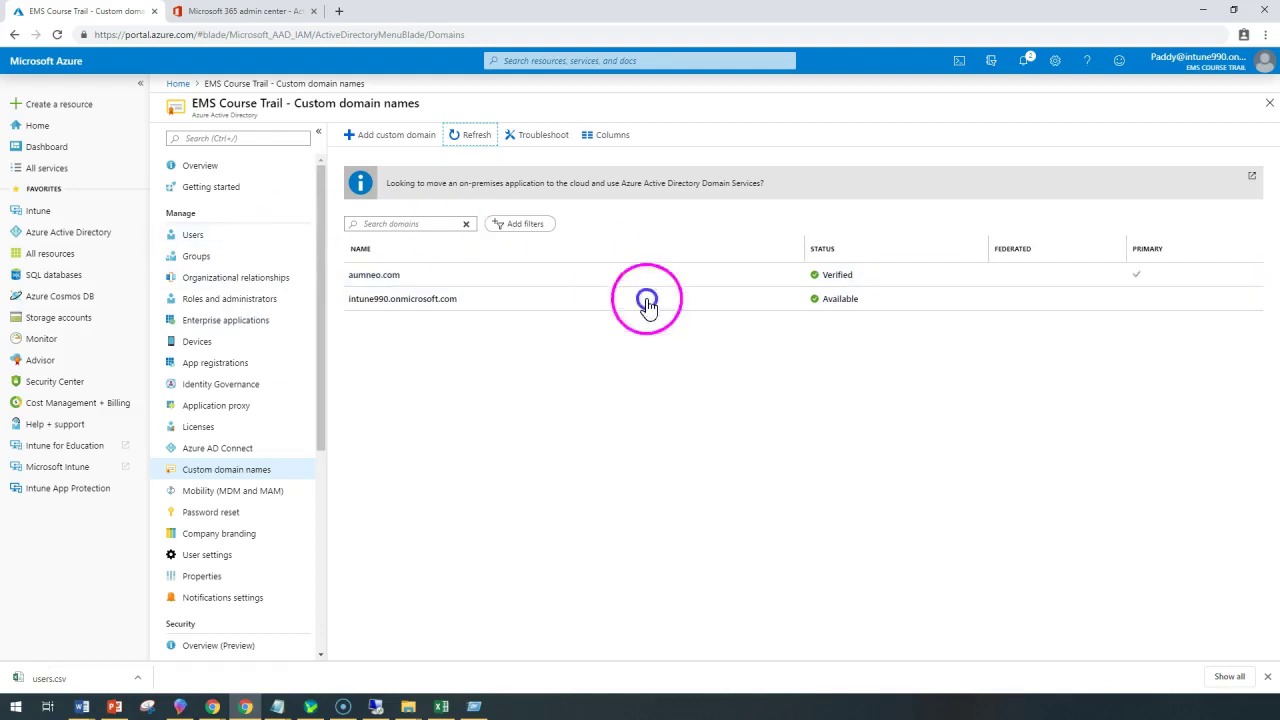
left_click(197, 238)
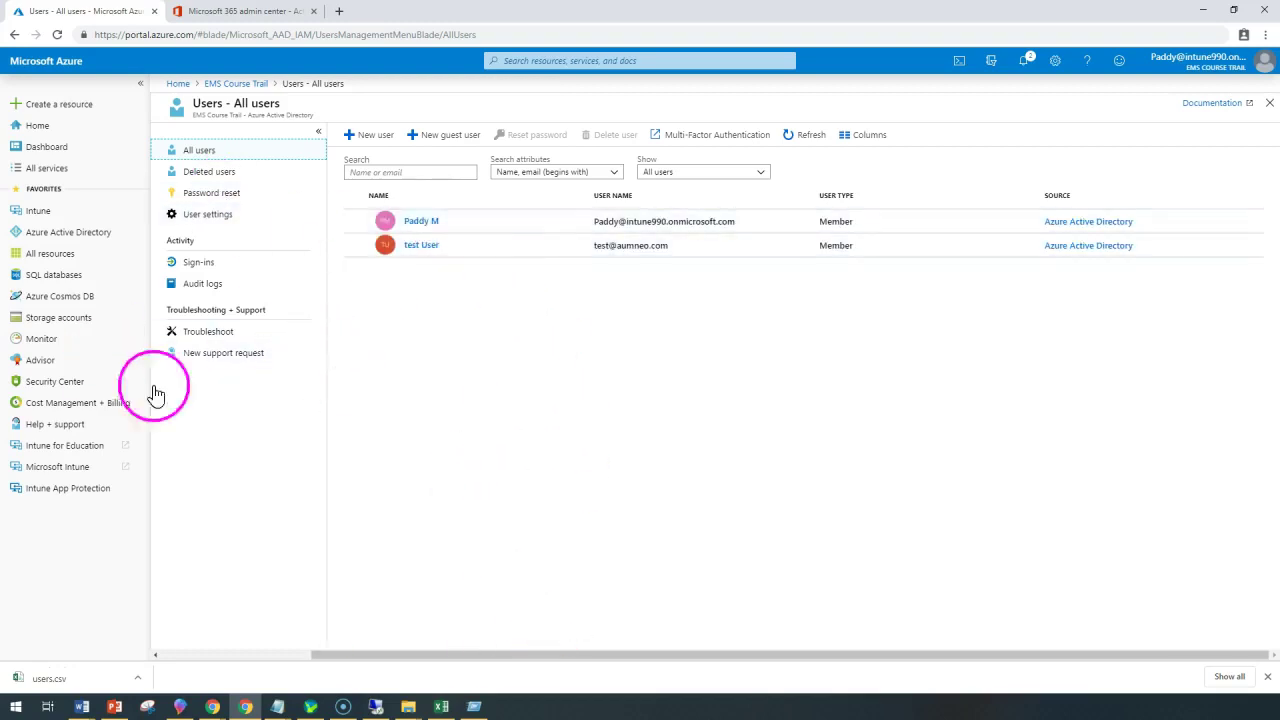
- Go back to the EMS Course Trail directory overview in the Azure portal
left_click(240, 84)
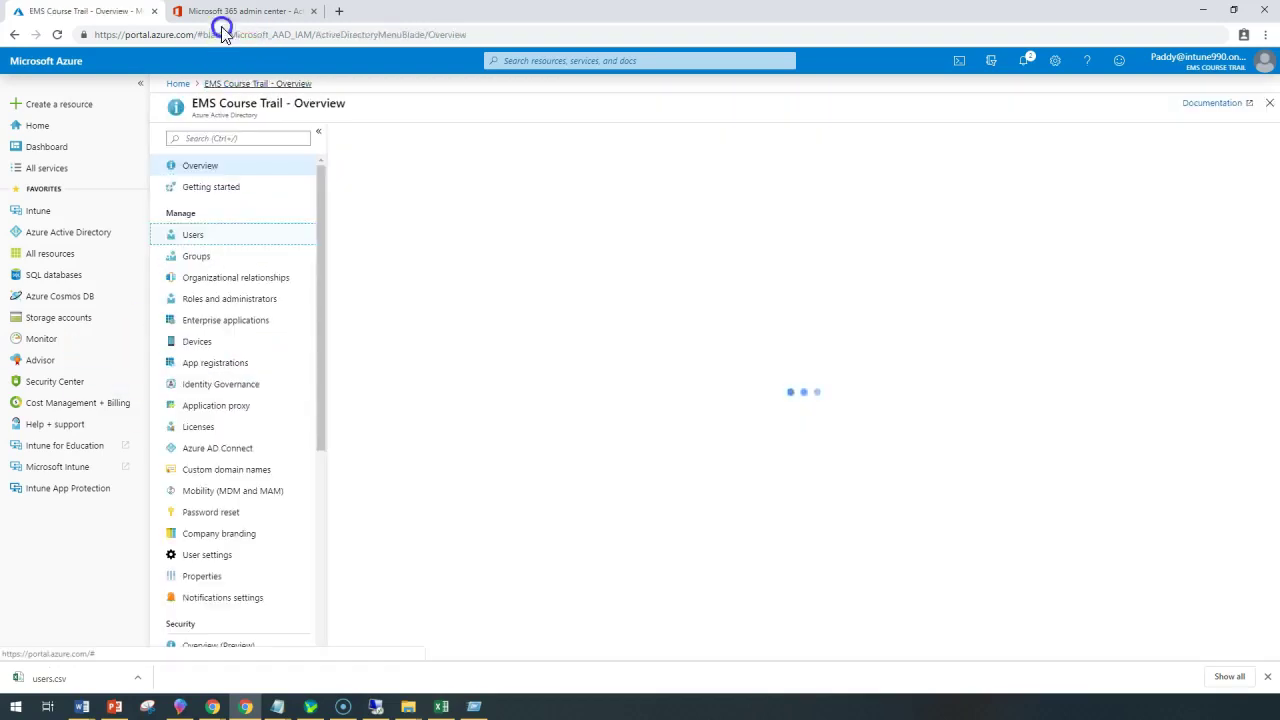
left_click(240, 11)
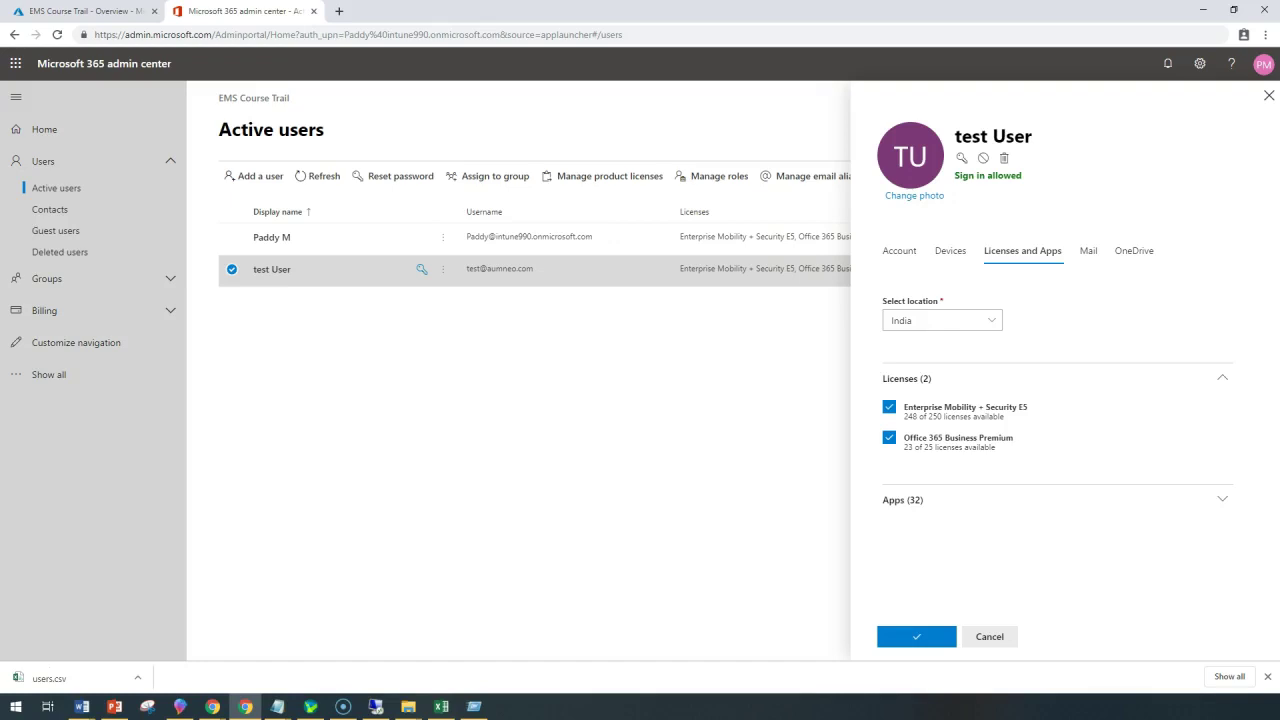
left_click(90, 14)
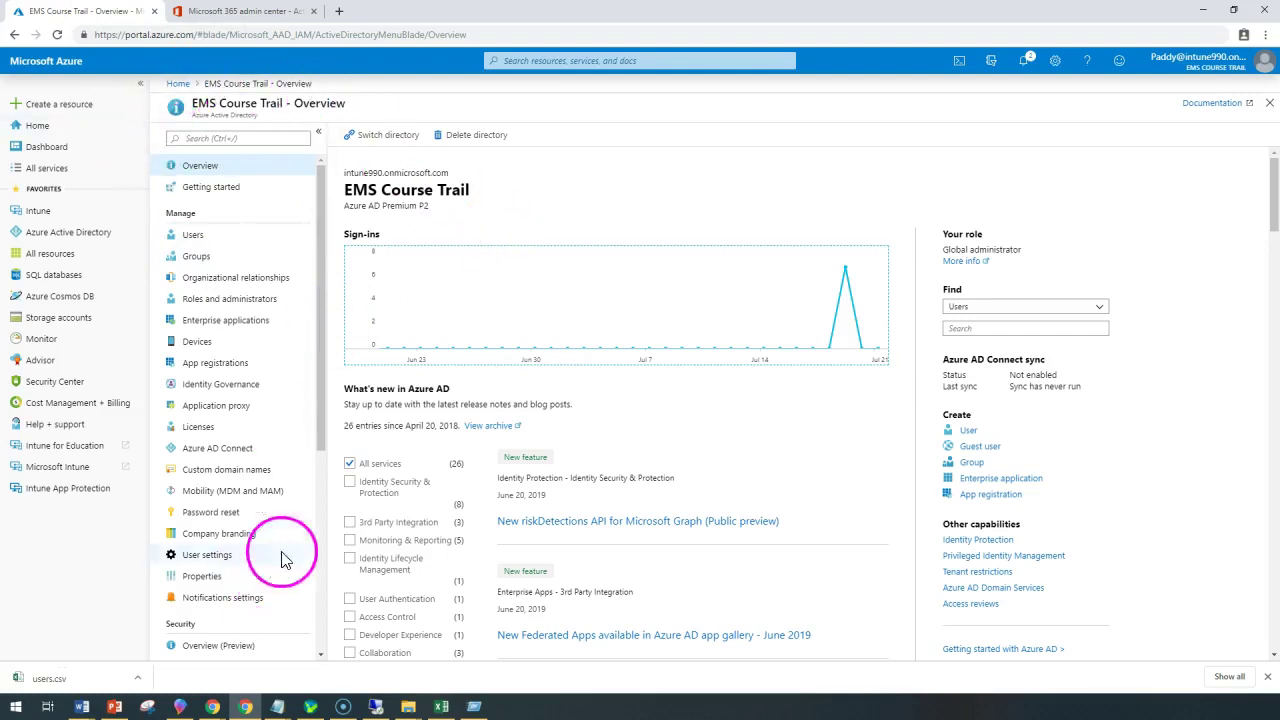
- Check which users hold Office 365 Business Premium under Licenses > All products
left_click(229, 425)
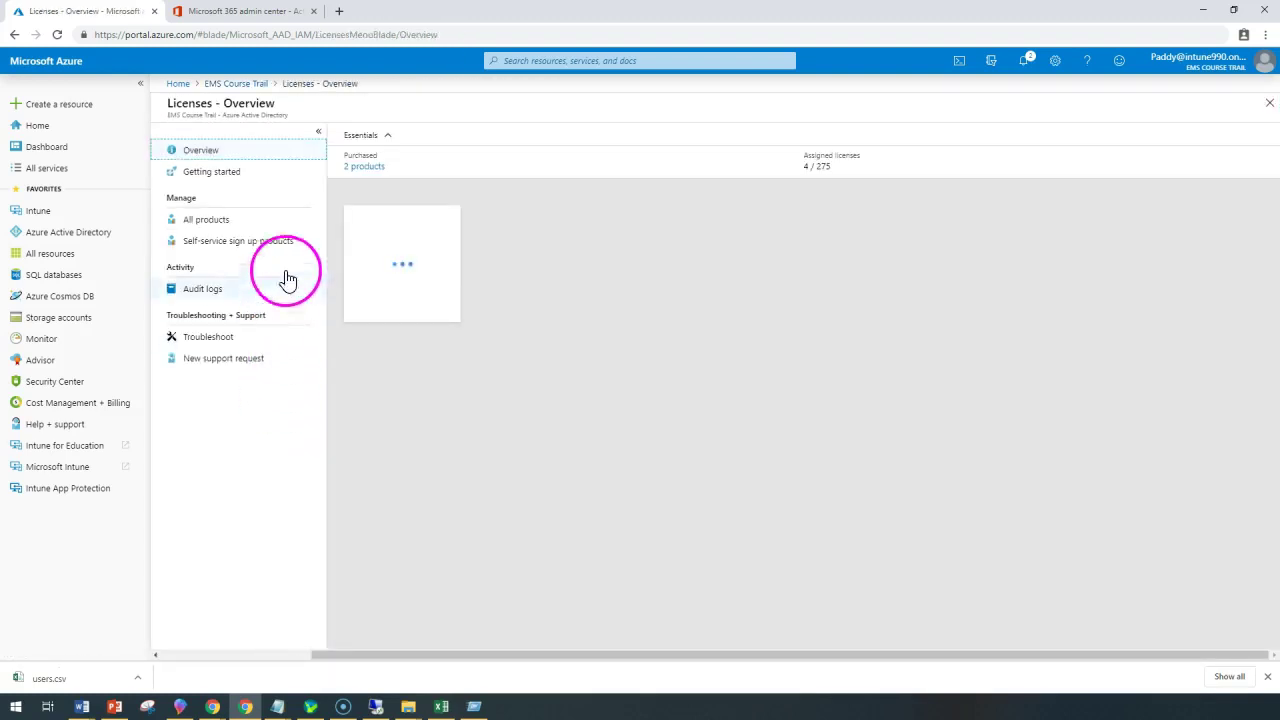
left_click(366, 167)
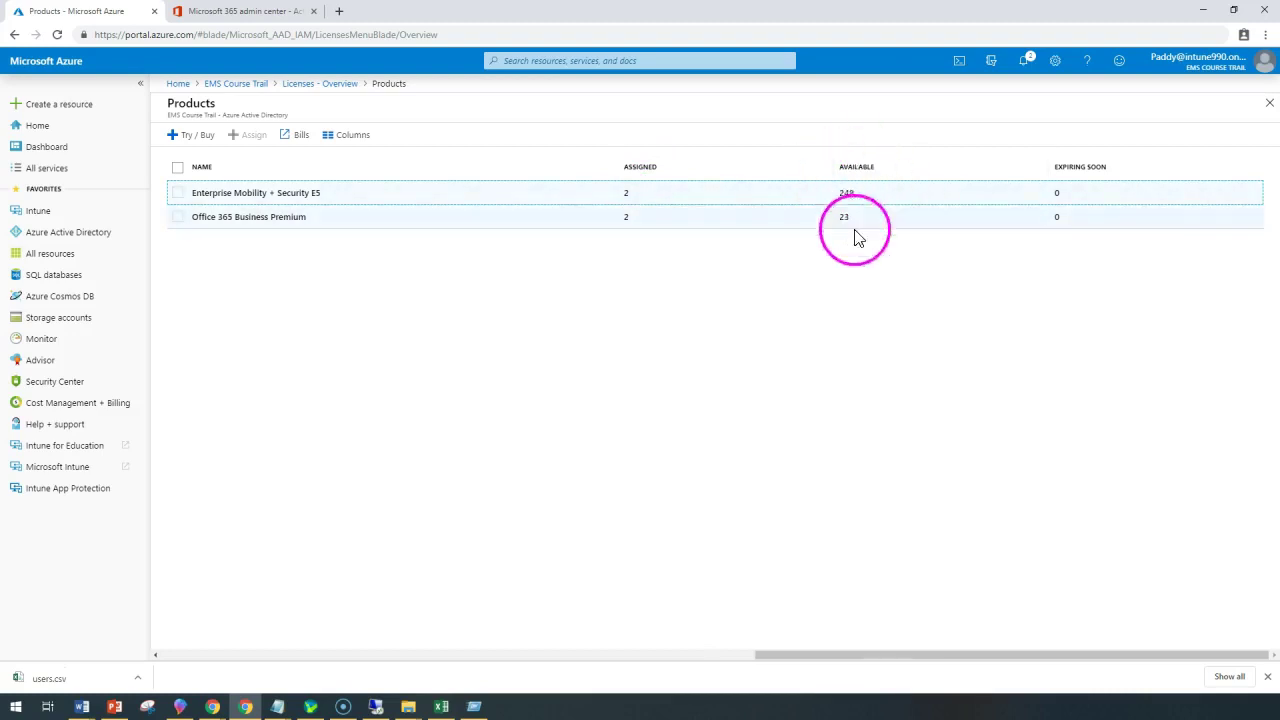
left_click(636, 217)
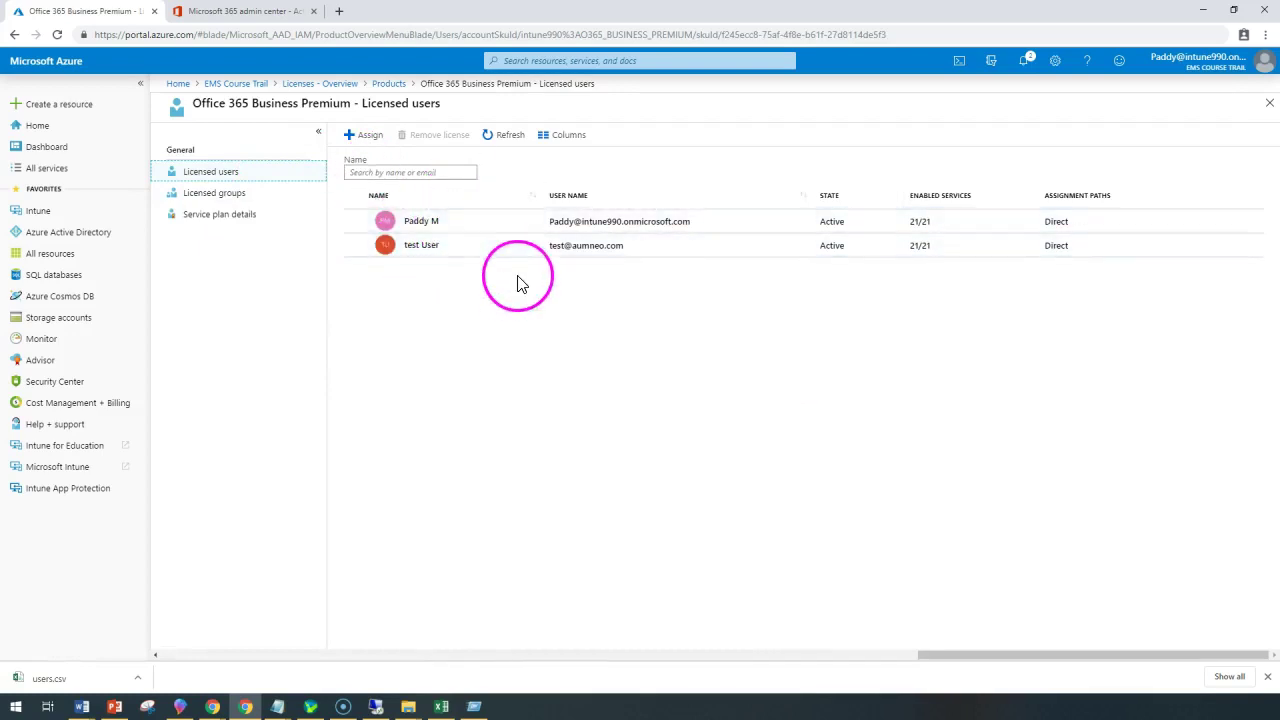
- Review test User's assigned licences in Azure Active Directory
left_click(100, 232)
left_click(227, 234)
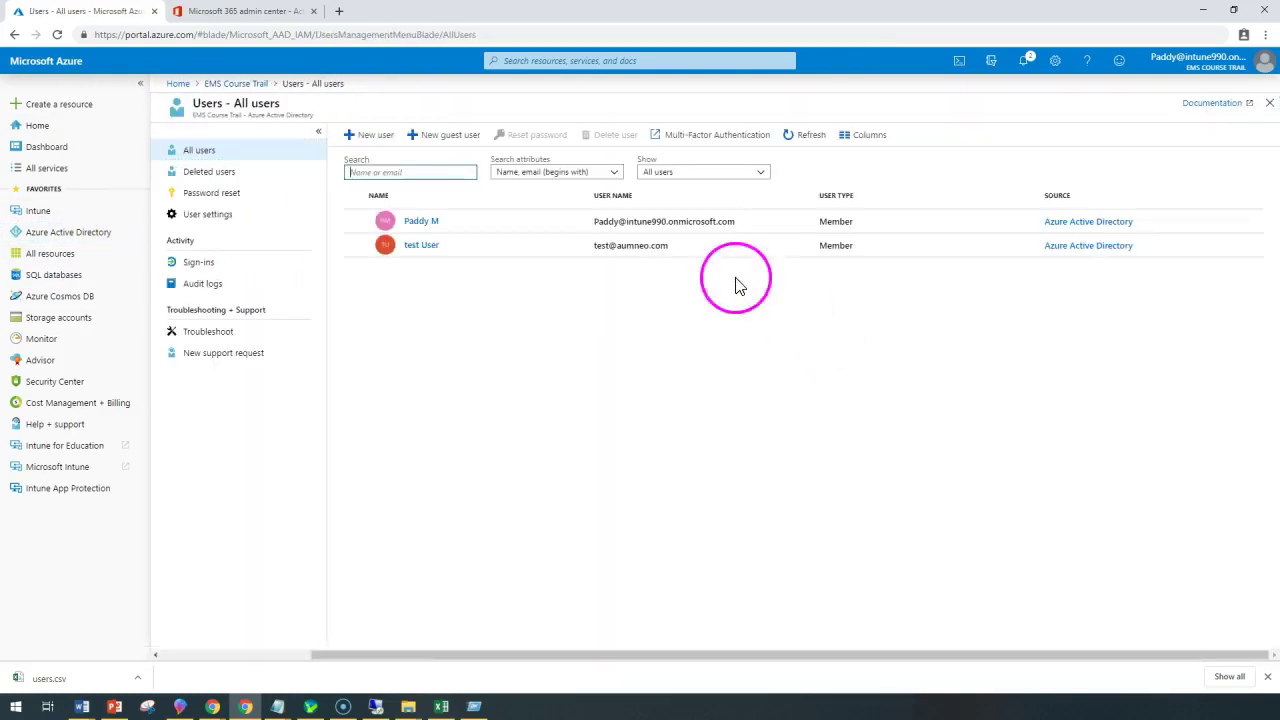
left_click(420, 246)
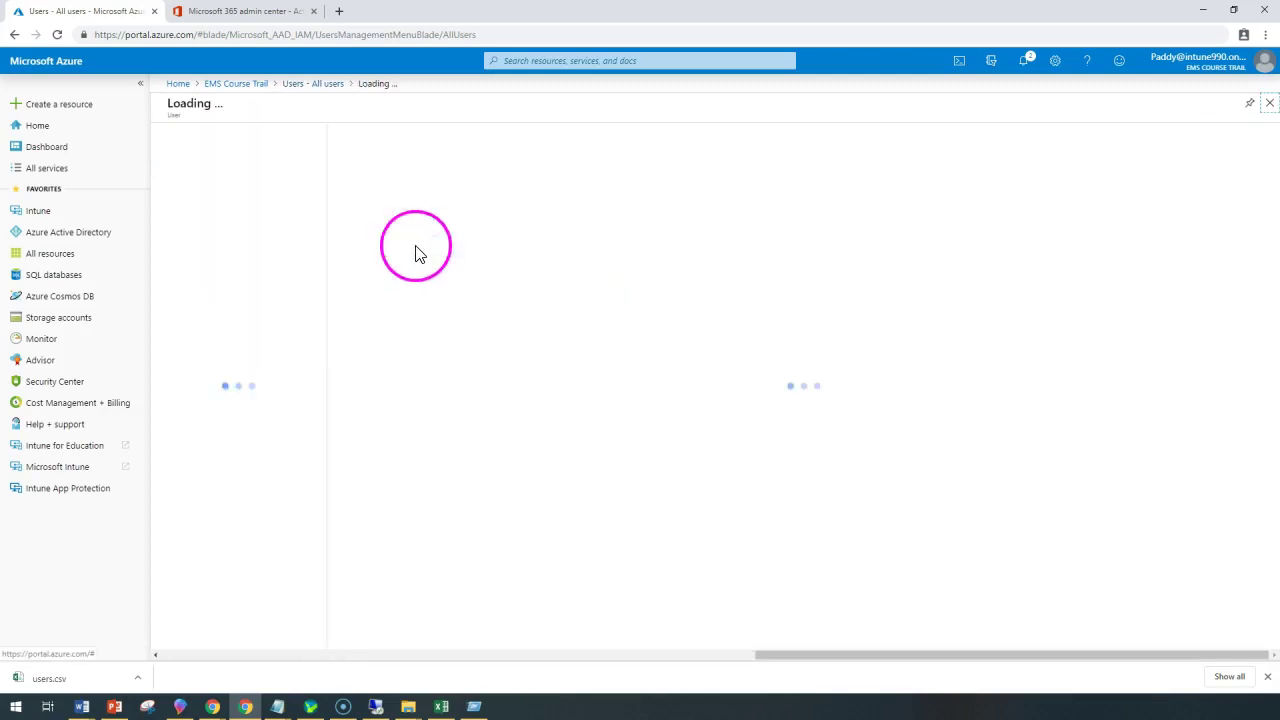
left_click(197, 262)
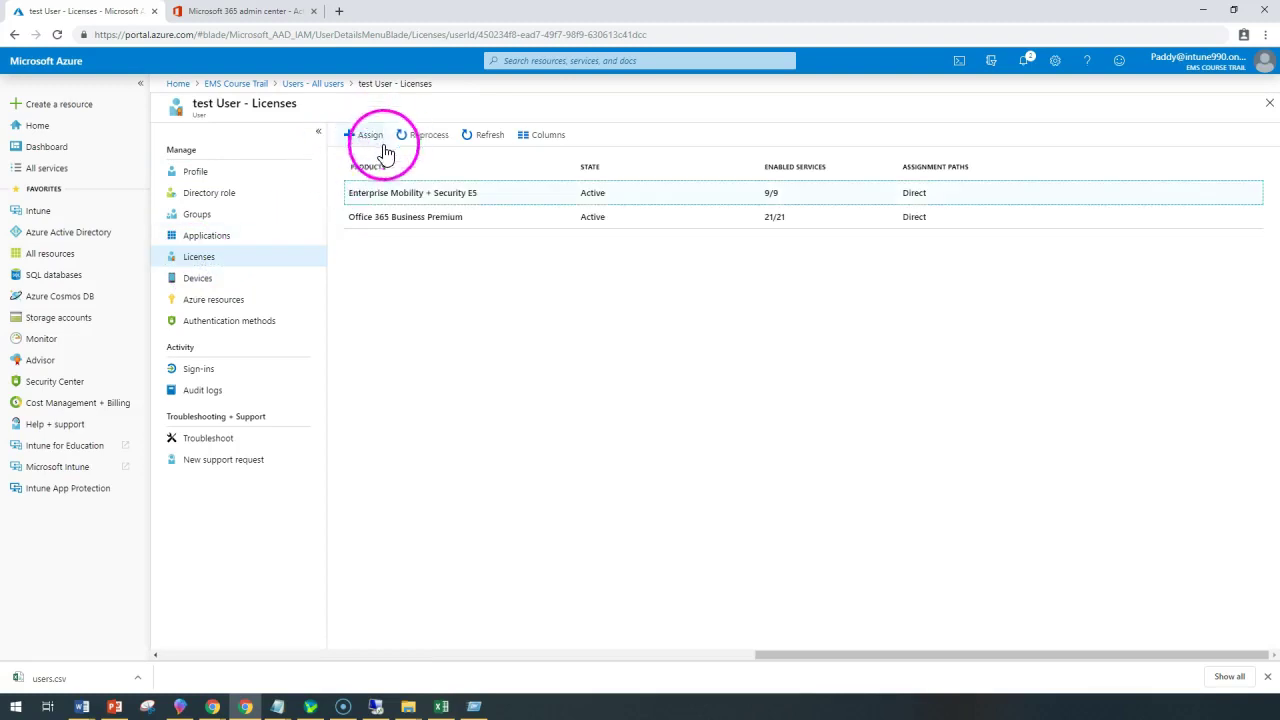
left_click(457, 214)
left_click(607, 336)
left_click(514, 36)
- Return to slide 16 of Microsoft Intune.pptx and highlight 'Groups Assign Licenses'
left_click(29, 676)
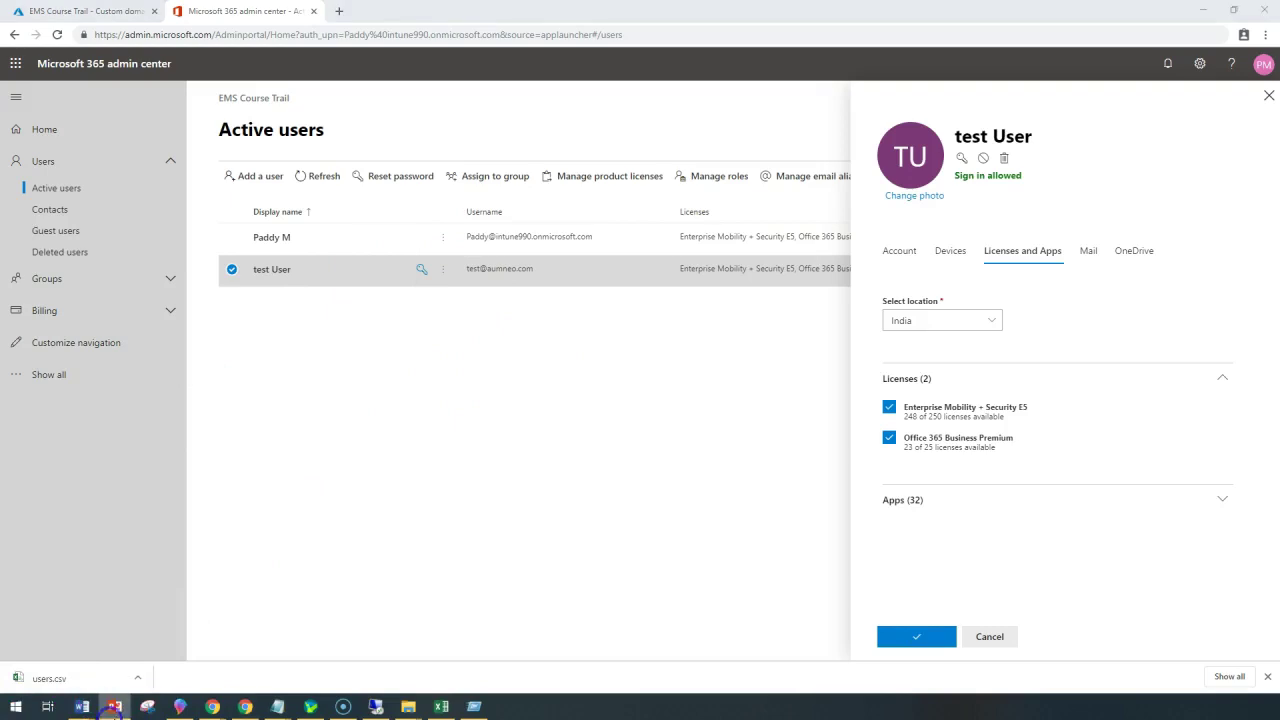
left_click(115, 706)
left_click(660, 230)
left_click_drag(745, 233, 973, 233)
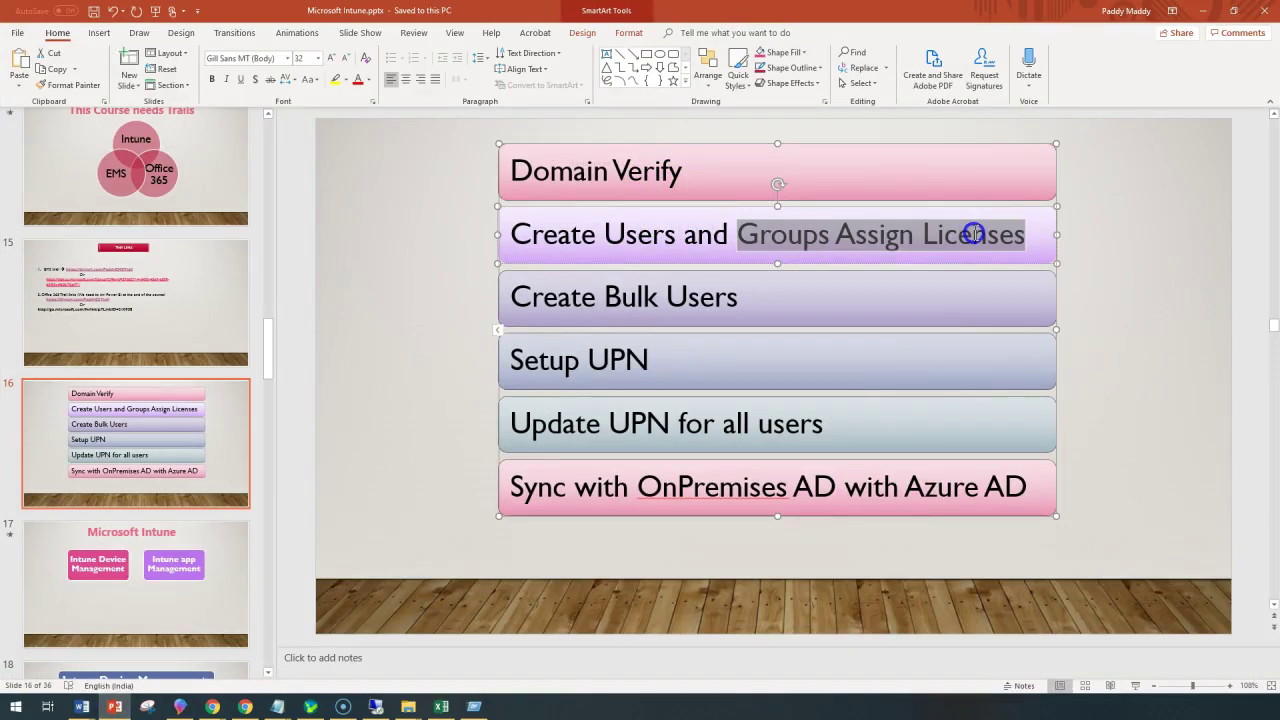